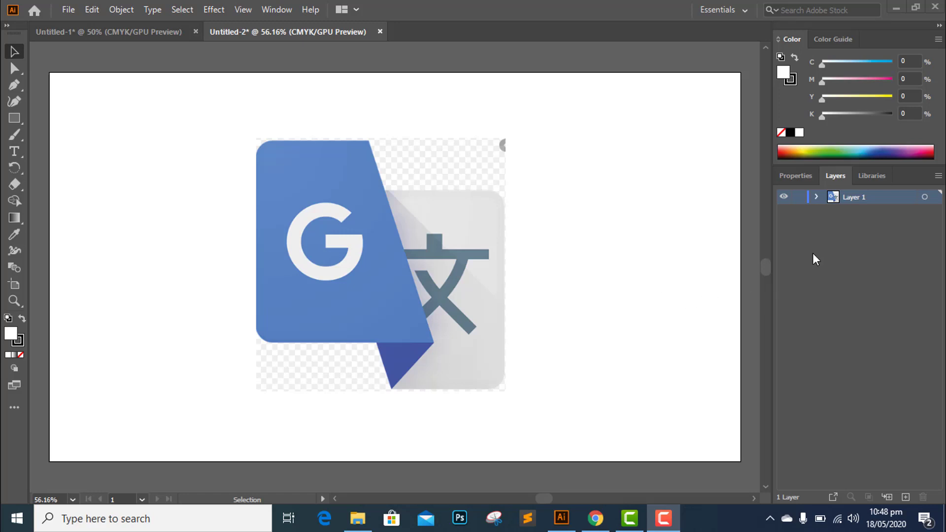
- Lock Layer 1 holding the logo image and add Layer 2 above it
{"action": "left_click", "coordinate": [799, 198]}
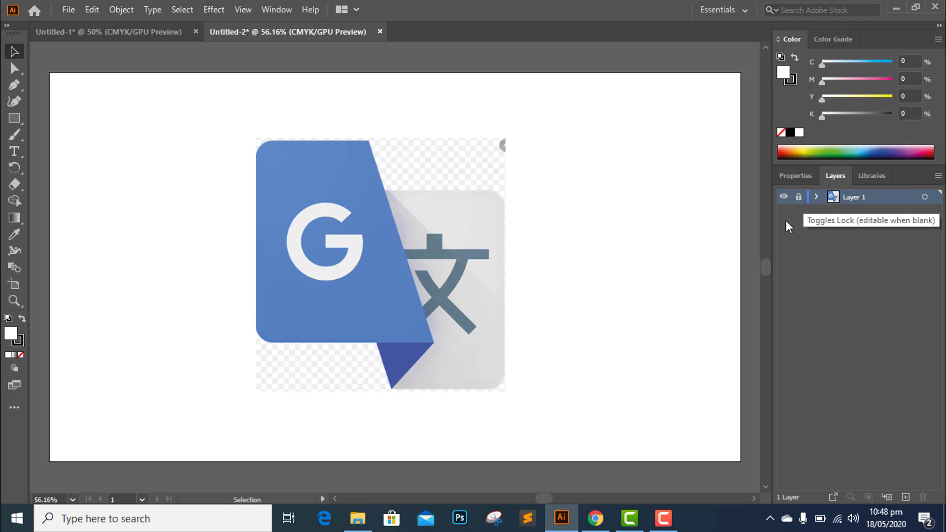
{"action": "left_click", "coordinate": [906, 498]}
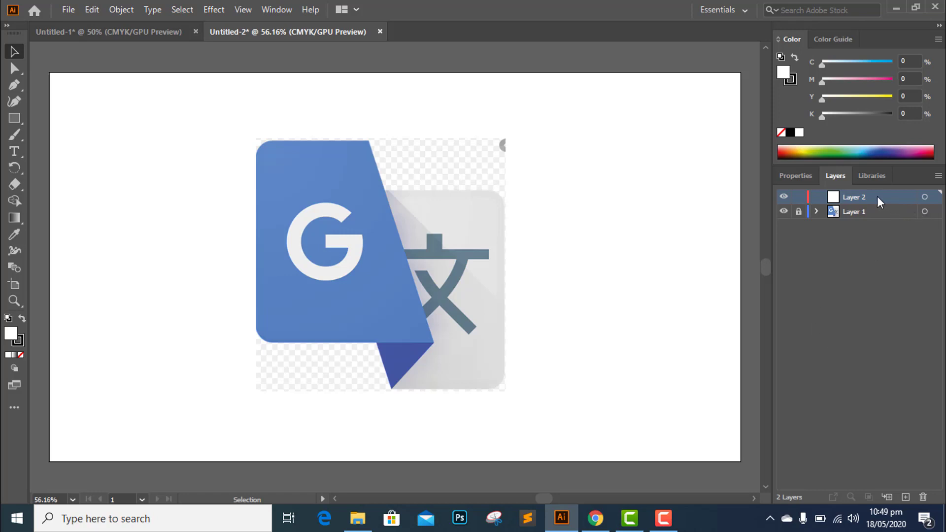
- Rename Layer 2 to 'symmbol 1', then zoom and pan to frame the translate symbol
{"action": "double_click", "coordinate": [857, 200]}
{"action": "type", "text": "sym"}
{"action": "type", "text": "mbol"}
{"action": "type", "text": " 1"}
{"action": "key", "text": "Return"}
{"action": "scroll", "coordinate": [407, 322], "scroll_direction": "up", "scroll_amount": 1}
{"action": "scroll", "coordinate": [407, 321], "scroll_direction": "up", "scroll_amount": 1}
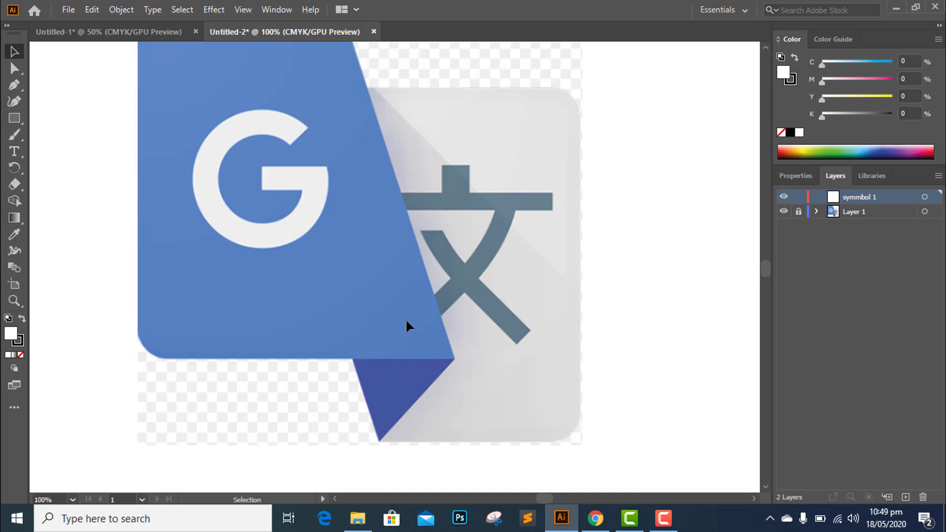
{"action": "key", "text": "space"}
{"action": "left_click_drag", "start_coordinate": [408, 281], "coordinate": [342, 331]}
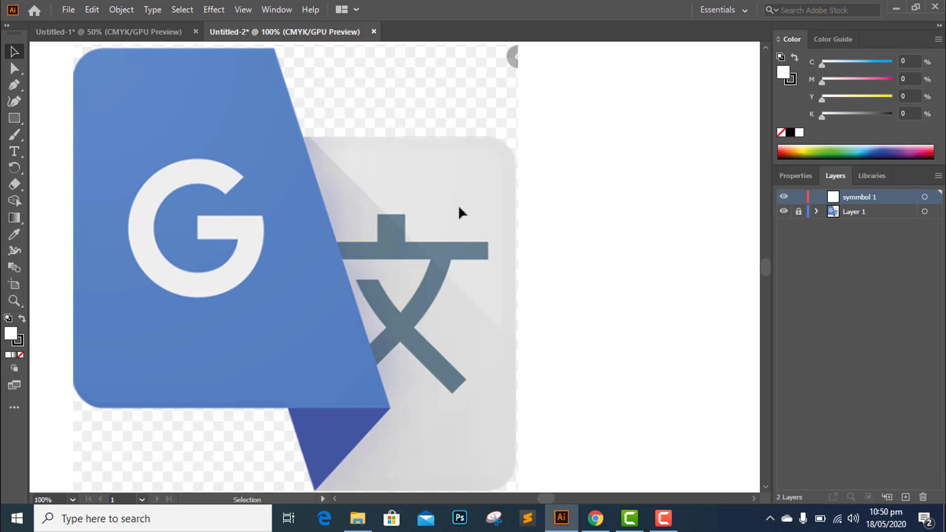
- Start an unfilled Pen outline of the 文 symbol at the panel edge and top stub
{"action": "left_click", "coordinate": [13, 85]}
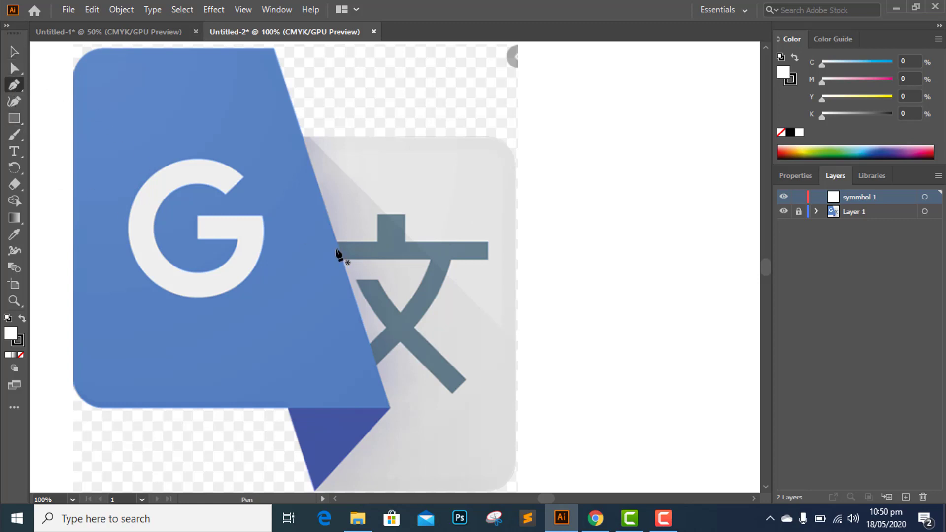
{"action": "key", "text": "alt"}
{"action": "left_click", "coordinate": [335, 242]}
{"action": "left_click", "coordinate": [378, 215]}
{"action": "left_click", "coordinate": [378, 215]}
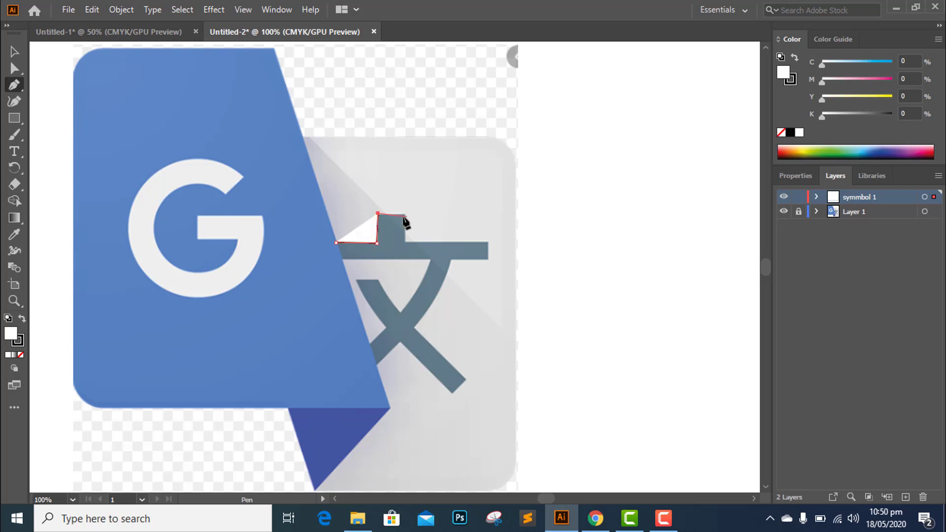
{"action": "scroll", "coordinate": [391, 220], "scroll_direction": "up", "scroll_amount": 2}
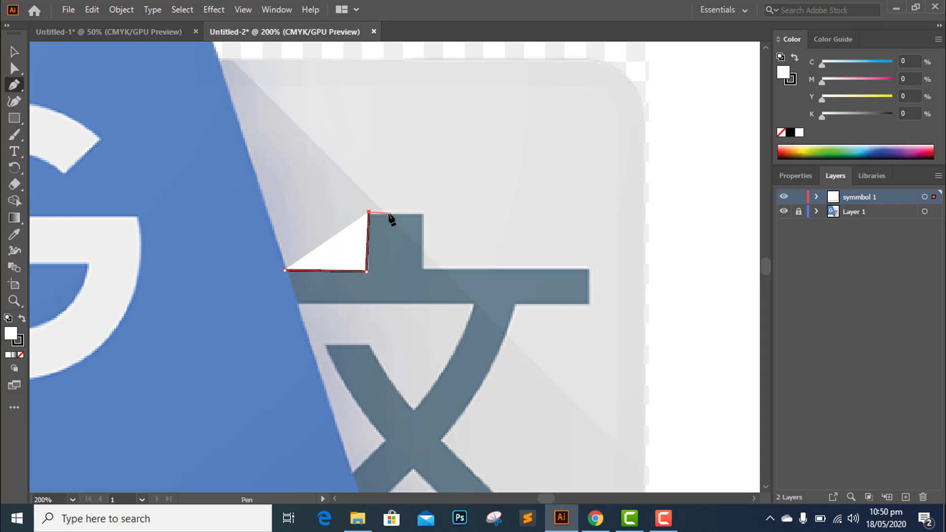
{"action": "key", "text": "ctrl+z"}
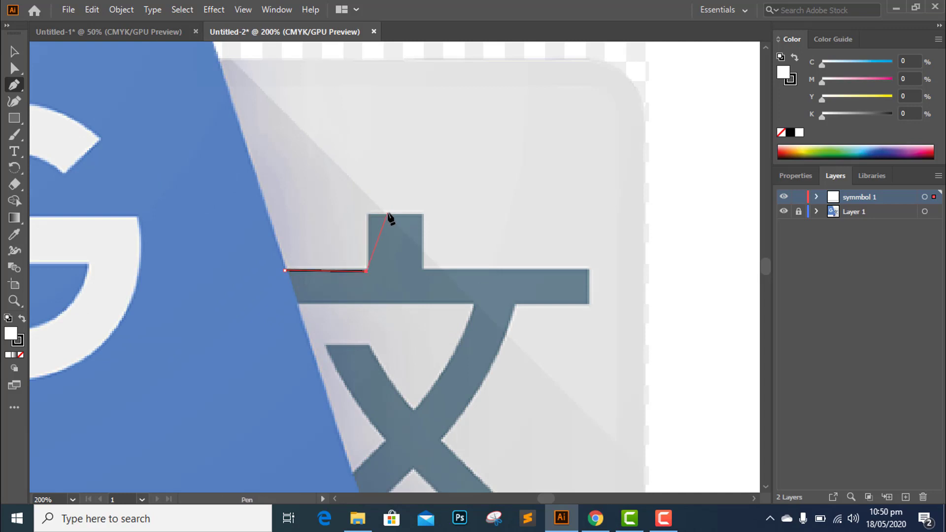
{"action": "left_click", "coordinate": [368, 215]}
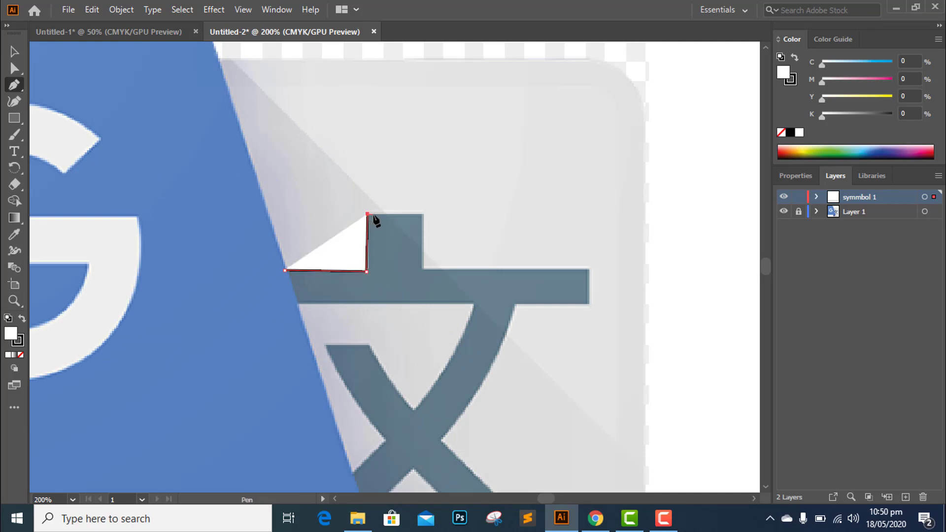
{"action": "left_click", "coordinate": [21, 354]}
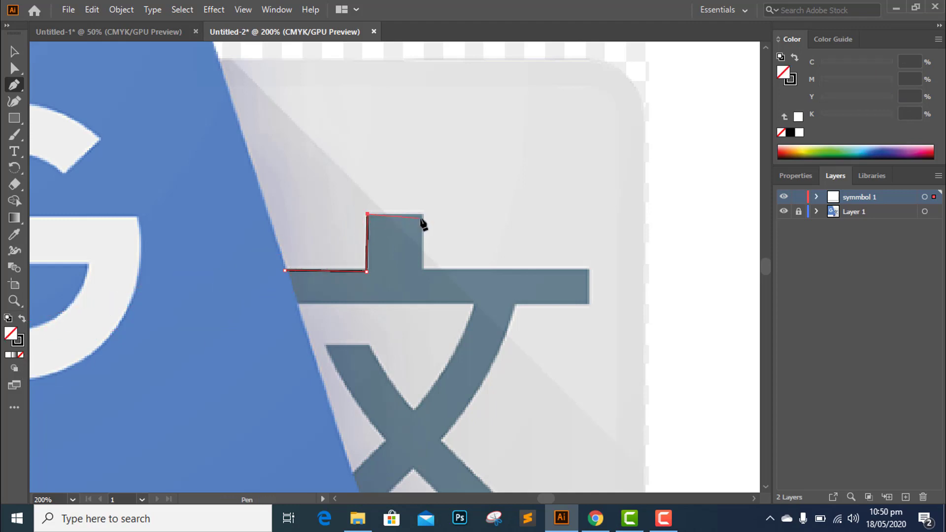
- Trace the stub's diagonal edge, along the top bar, and down the curved stroke
{"action": "left_click", "coordinate": [386, 215]}
{"action": "left_click", "coordinate": [423, 254]}
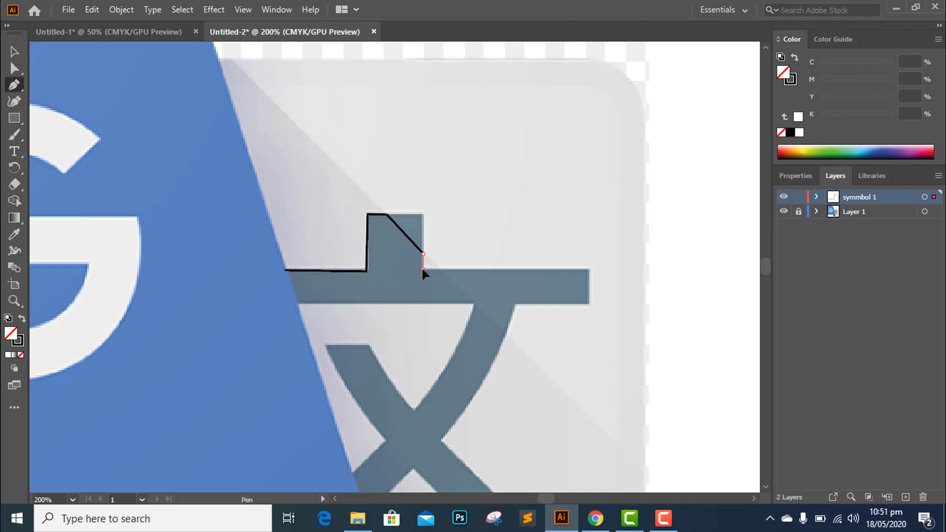
{"action": "left_click", "coordinate": [422, 269]}
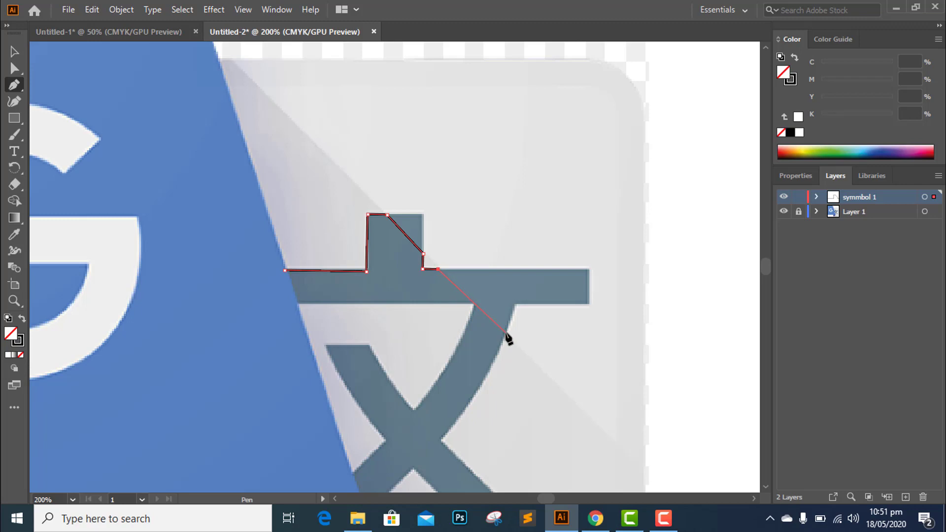
{"action": "left_click", "coordinate": [505, 332]}
{"action": "left_click", "coordinate": [443, 440]}
{"action": "left_click_drag", "start_coordinate": [424, 449], "coordinate": [411, 466]}
{"action": "scroll", "coordinate": [478, 344], "scroll_direction": "down", "scroll_amount": 1}
{"action": "scroll", "coordinate": [477, 345], "scroll_direction": "down", "scroll_amount": 1}
{"action": "scroll", "coordinate": [478, 345], "scroll_direction": "down", "scroll_amount": 1}
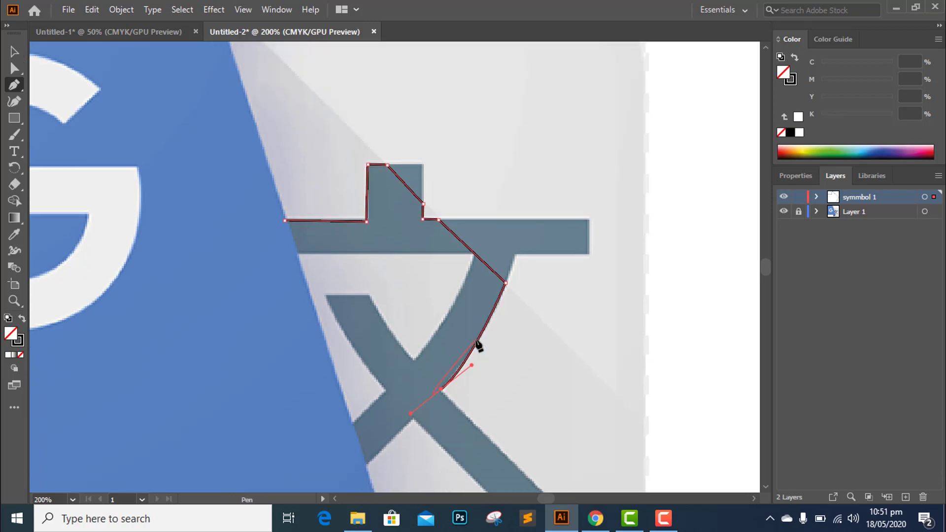
{"action": "scroll", "coordinate": [477, 344], "scroll_direction": "down", "scroll_amount": 1}
{"action": "left_click", "coordinate": [442, 373]}
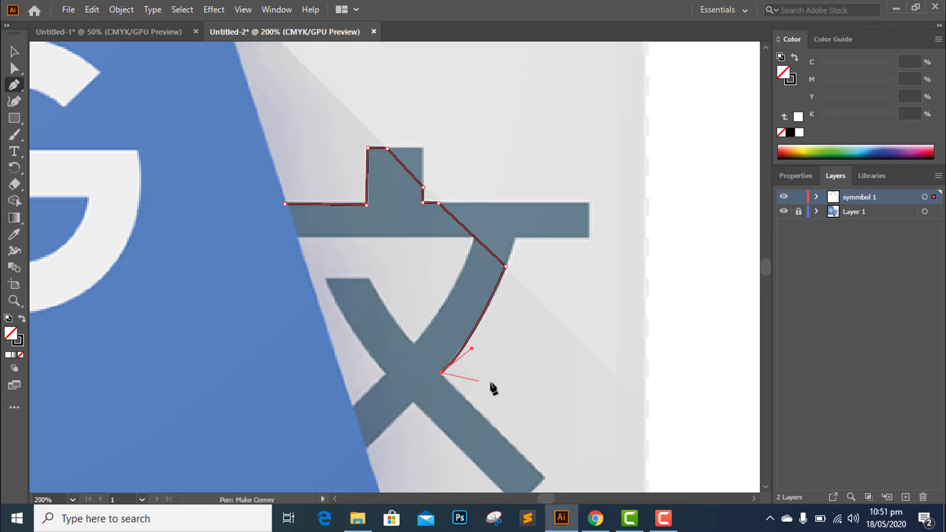
- Trace the lower-right and lower-left legs of the symbol back up to the crossing
{"action": "scroll", "coordinate": [493, 389], "scroll_direction": "down", "scroll_amount": 3}
{"action": "scroll", "coordinate": [492, 388], "scroll_direction": "down", "scroll_amount": 1}
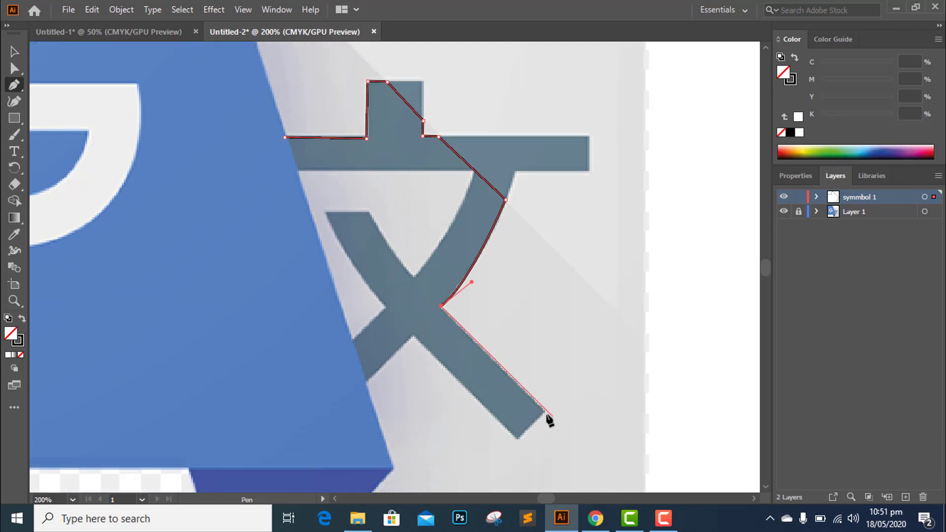
{"action": "left_click", "coordinate": [544, 412]}
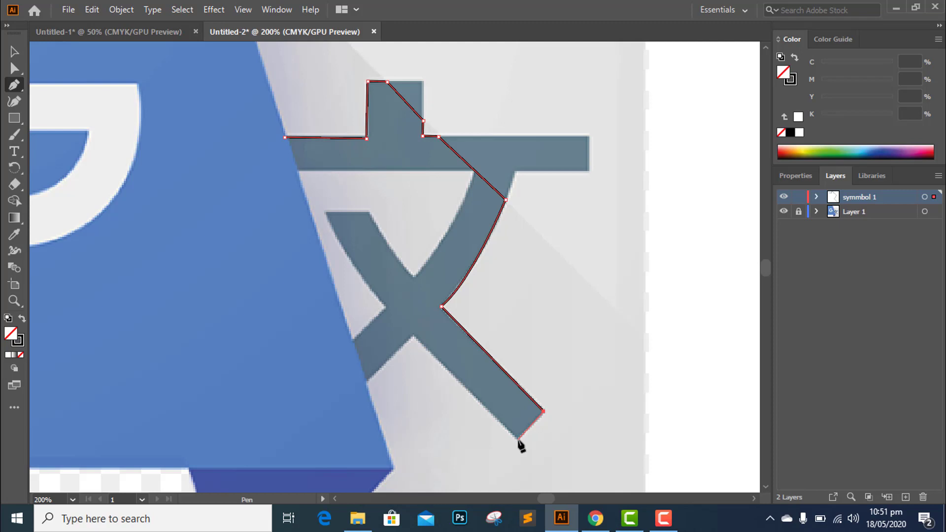
{"action": "left_click", "coordinate": [518, 439]}
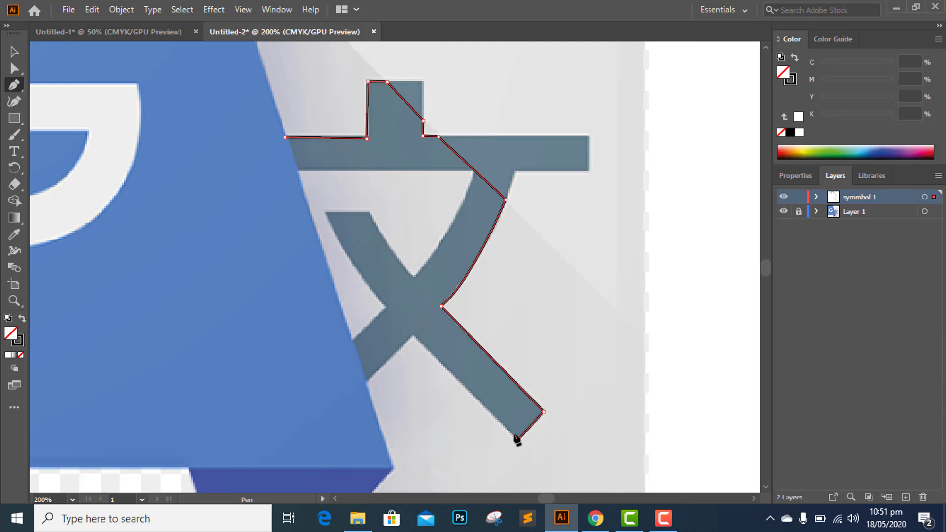
{"action": "left_click", "coordinate": [413, 336]}
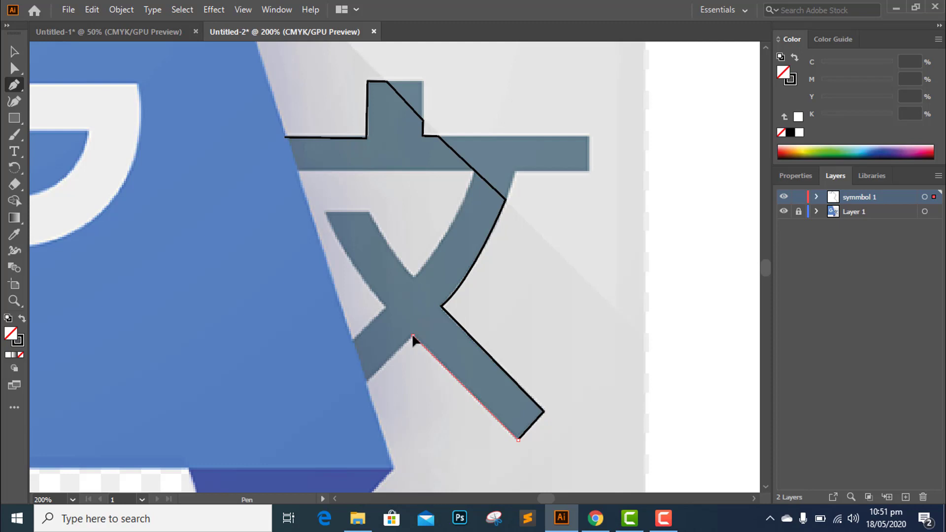
{"action": "left_click", "coordinate": [368, 382]}
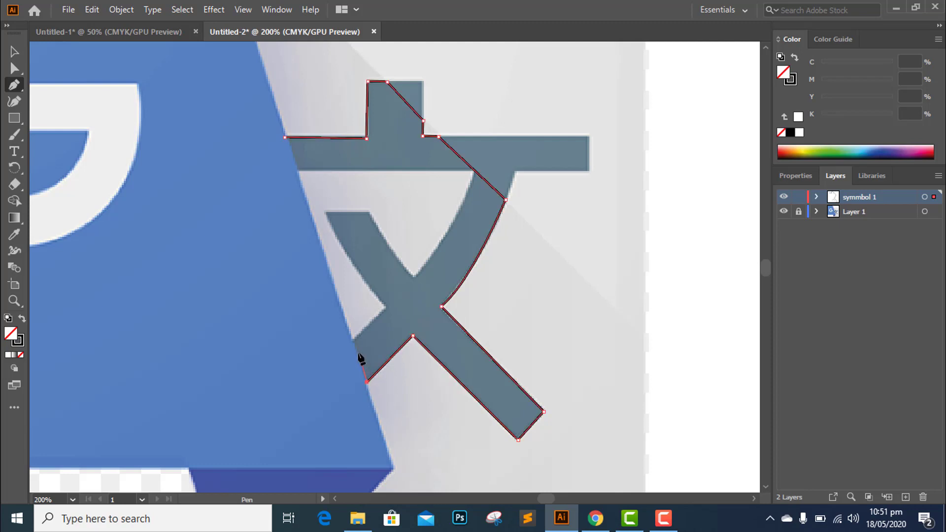
{"action": "left_click", "coordinate": [352, 339]}
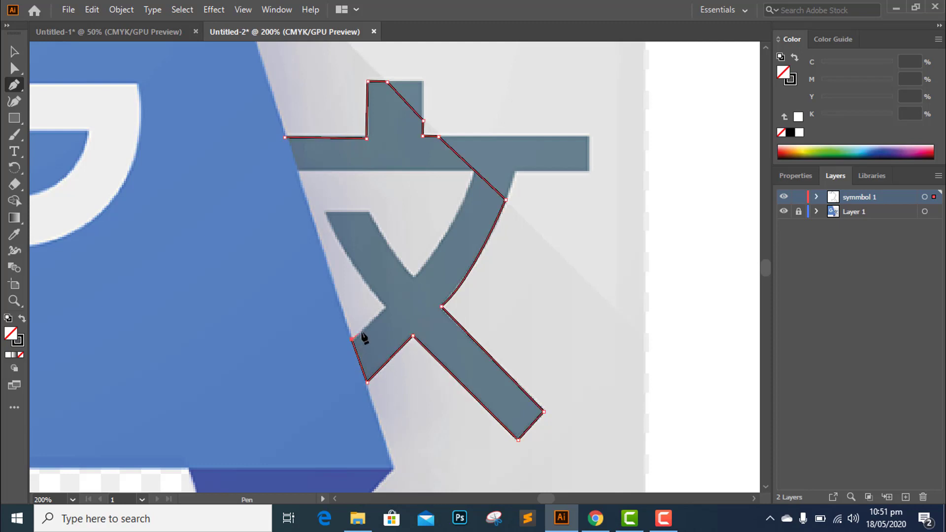
{"action": "left_click", "coordinate": [385, 307]}
- Replace the misplaced anchor and continue the outline up the curved left stroke
{"action": "left_click", "coordinate": [325, 217], "text": "ctrl"}
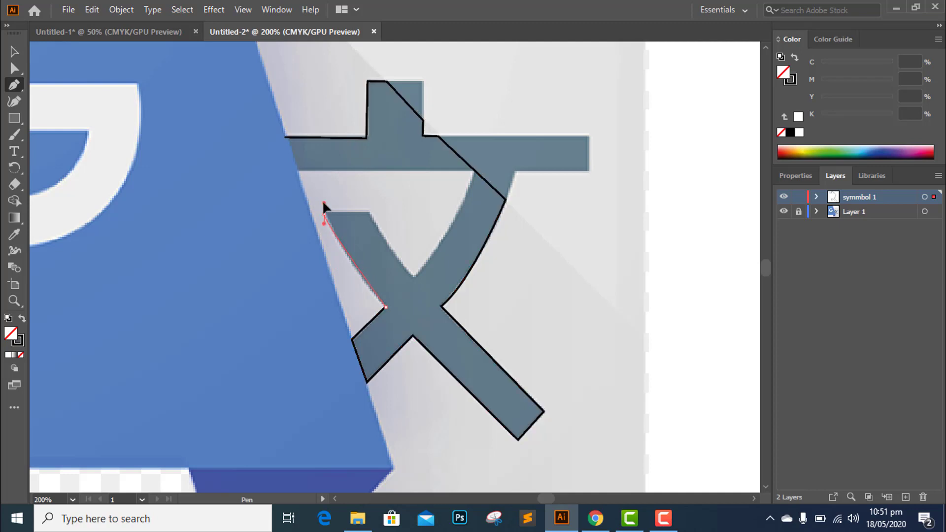
{"action": "left_click_drag", "start_coordinate": [324, 202], "coordinate": [318, 195]}
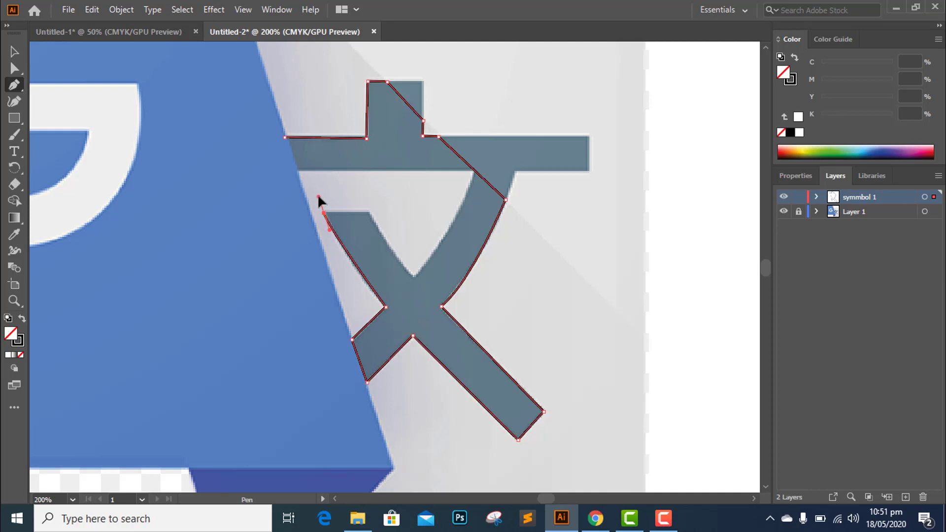
{"action": "key", "text": "ctrl"}
{"action": "key", "text": "ctrl+z"}
{"action": "left_click", "coordinate": [386, 307]}
{"action": "left_click", "coordinate": [325, 212]}
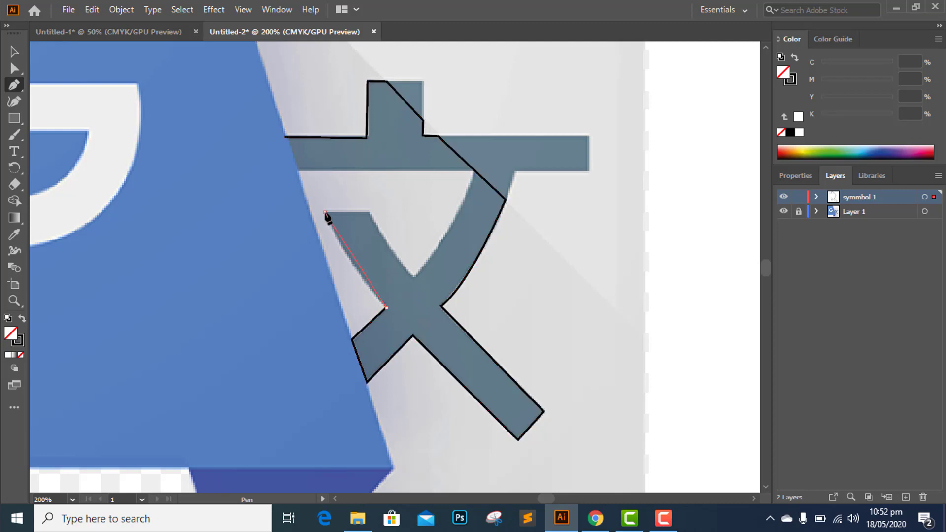
{"action": "left_click_drag", "start_coordinate": [324, 206], "coordinate": [317, 181]}
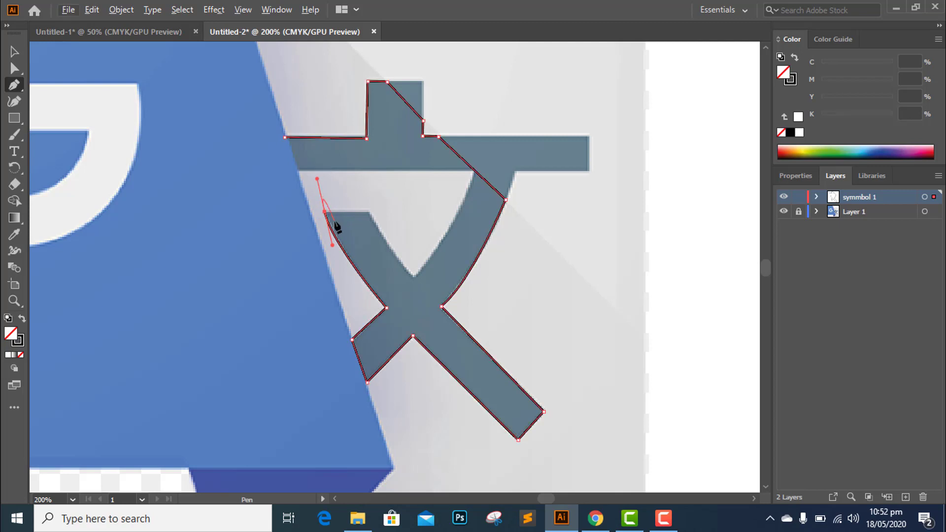
{"action": "left_click", "coordinate": [325, 213]}
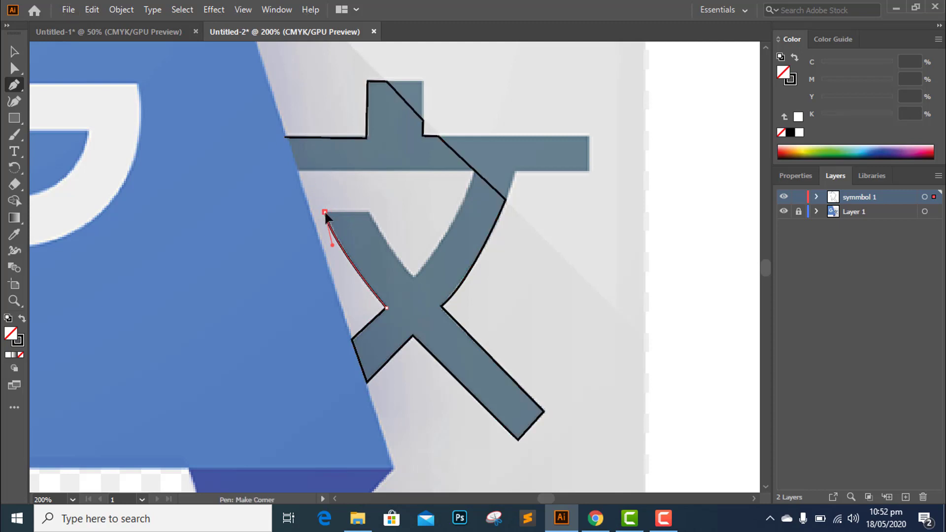
- Trace the inner edge and bar underside, close the path at its start, and select it
{"action": "left_click", "coordinate": [369, 211]}
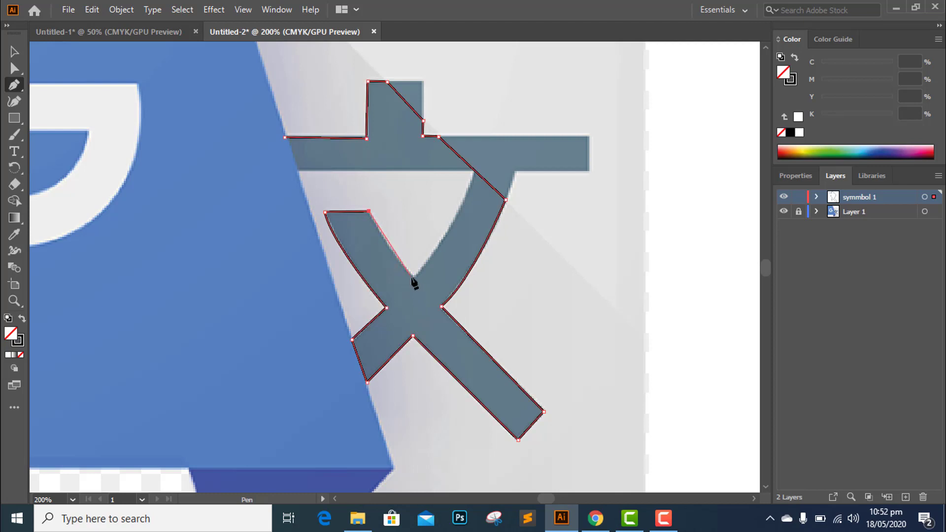
{"action": "left_click_drag", "start_coordinate": [414, 278], "coordinate": [435, 294]}
{"action": "left_click", "coordinate": [414, 277]}
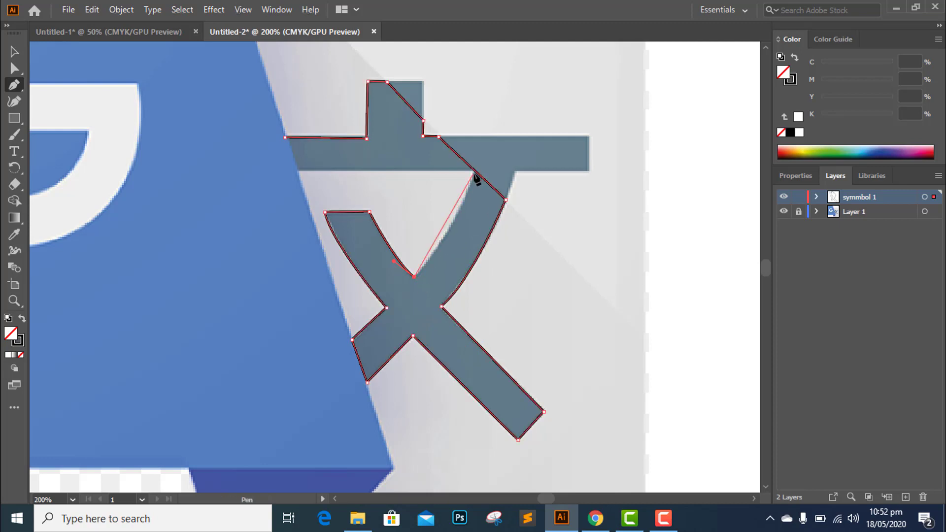
{"action": "left_click_drag", "start_coordinate": [474, 174], "coordinate": [479, 139]}
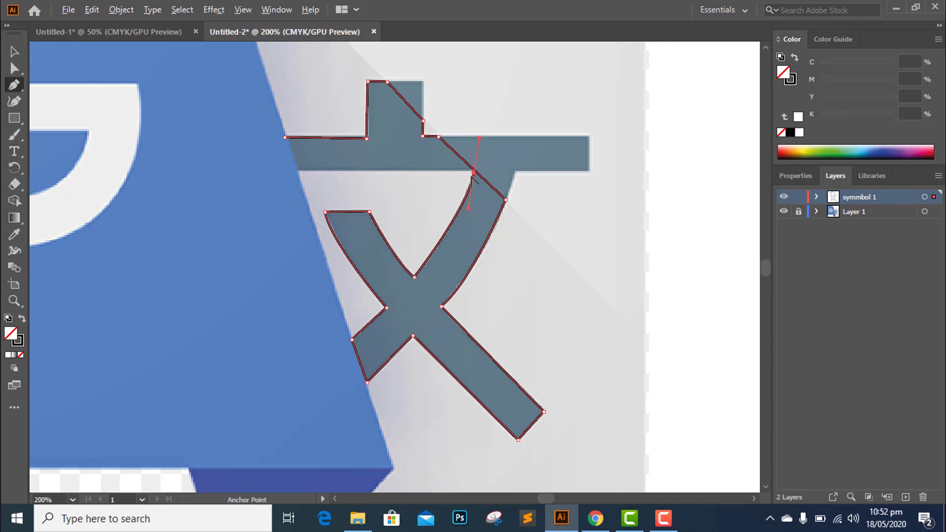
{"action": "left_click", "coordinate": [473, 173]}
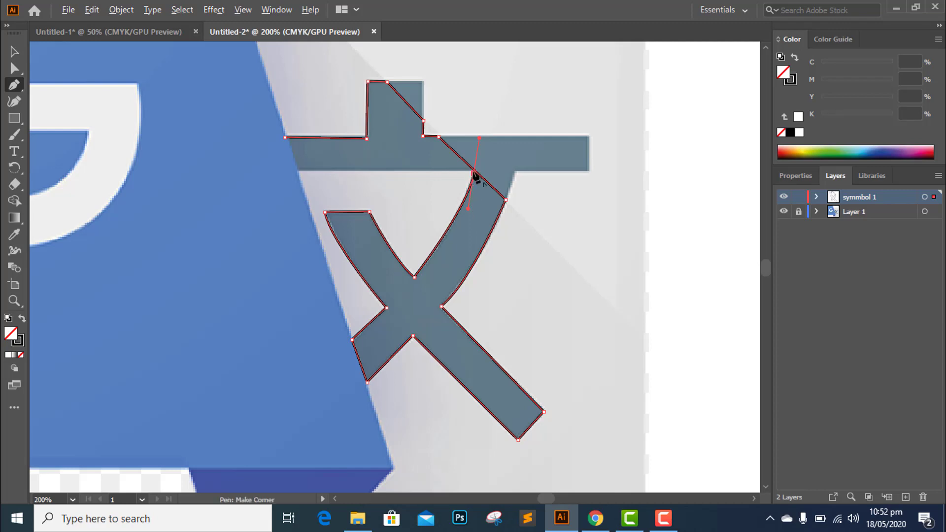
{"action": "left_click", "coordinate": [298, 170]}
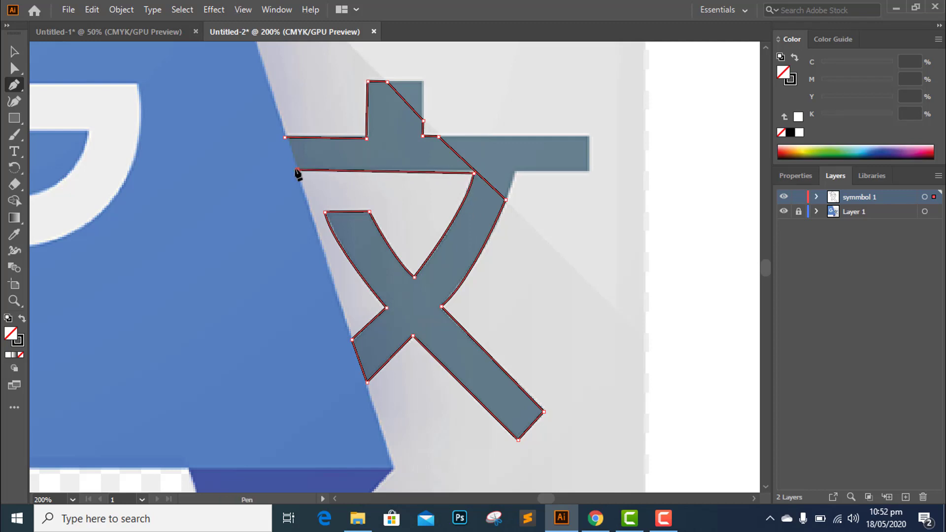
{"action": "left_click", "coordinate": [285, 138]}
{"action": "left_click", "coordinate": [13, 52]}
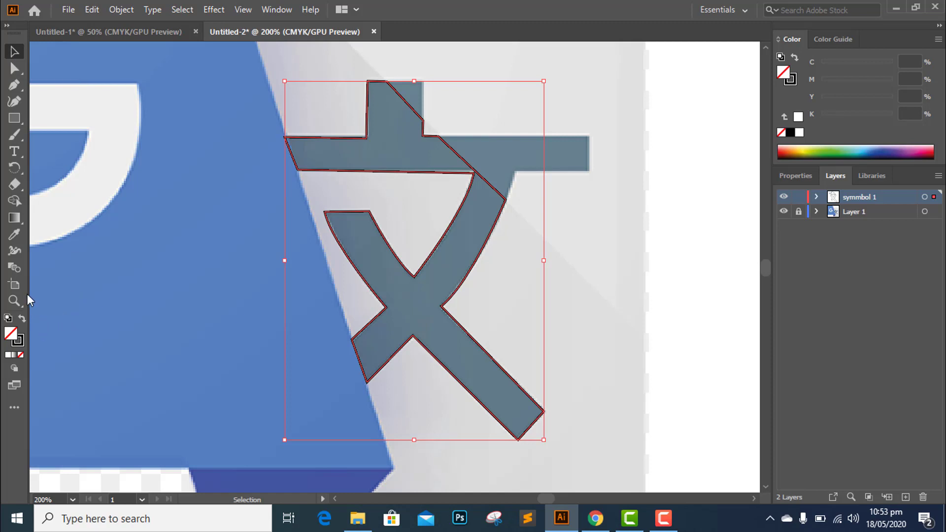
{"action": "left_click", "coordinate": [14, 235]}
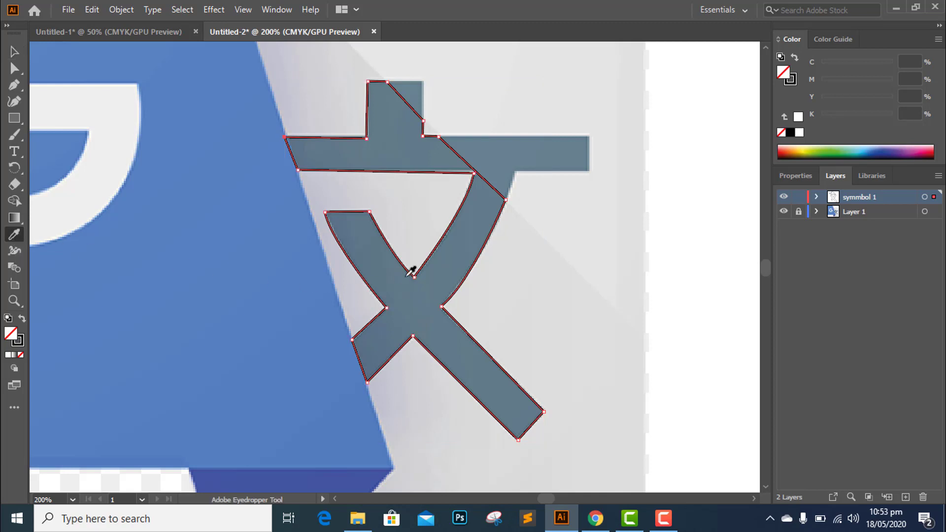
{"action": "left_click", "coordinate": [390, 264]}
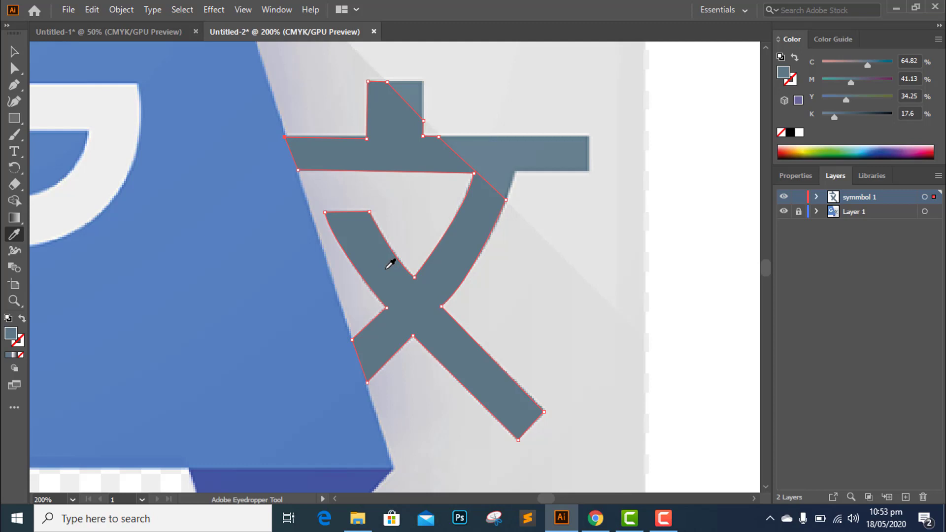
{"action": "left_click", "coordinate": [15, 52]}
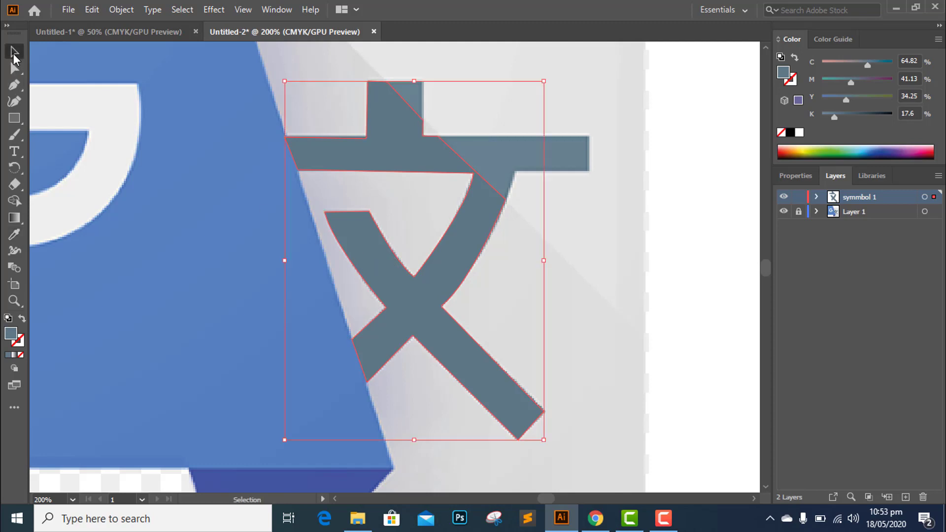
{"action": "left_click", "coordinate": [783, 212]}
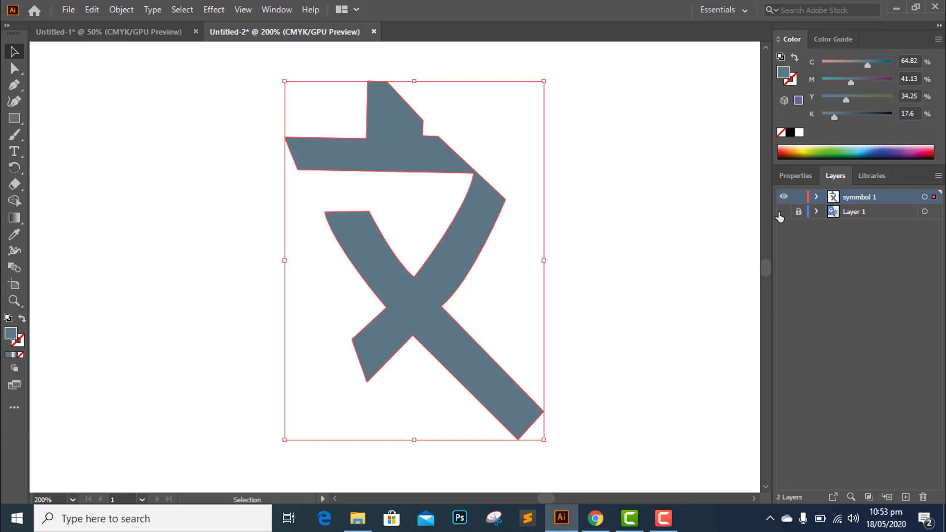
{"action": "left_click", "coordinate": [781, 212]}
{"action": "scroll", "coordinate": [699, 284], "scroll_direction": "up", "scroll_amount": 1}
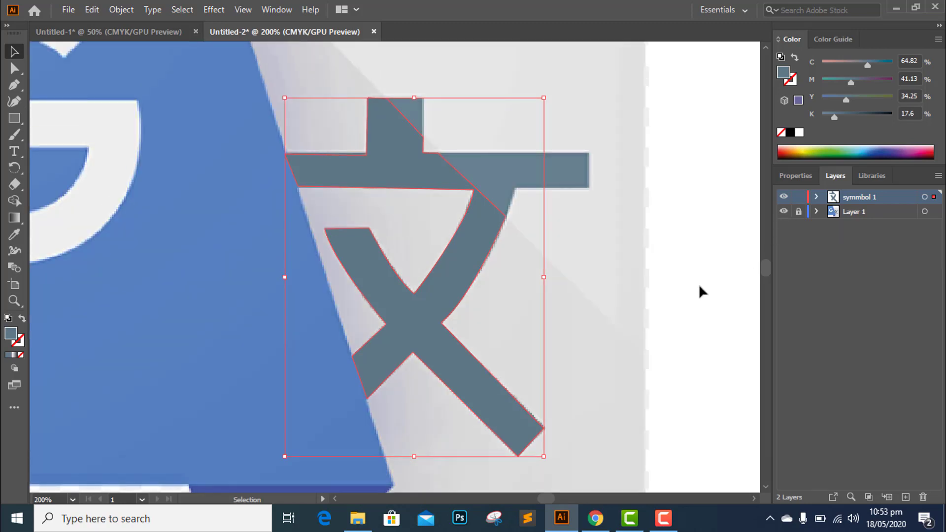
{"action": "scroll", "coordinate": [699, 284], "scroll_direction": "up", "scroll_amount": 1}
{"action": "scroll", "coordinate": [699, 284], "scroll_direction": "up", "scroll_amount": 1}
{"action": "scroll", "coordinate": [699, 287], "scroll_direction": "up", "scroll_amount": 1}
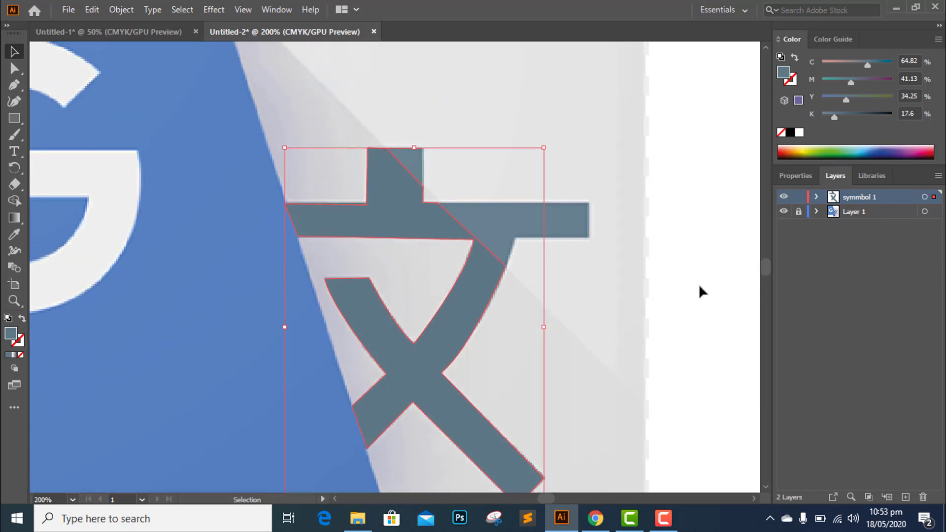
{"action": "scroll", "coordinate": [700, 286], "scroll_direction": "up", "scroll_amount": 1}
{"action": "scroll", "coordinate": [700, 286], "scroll_direction": "up", "scroll_amount": 1}
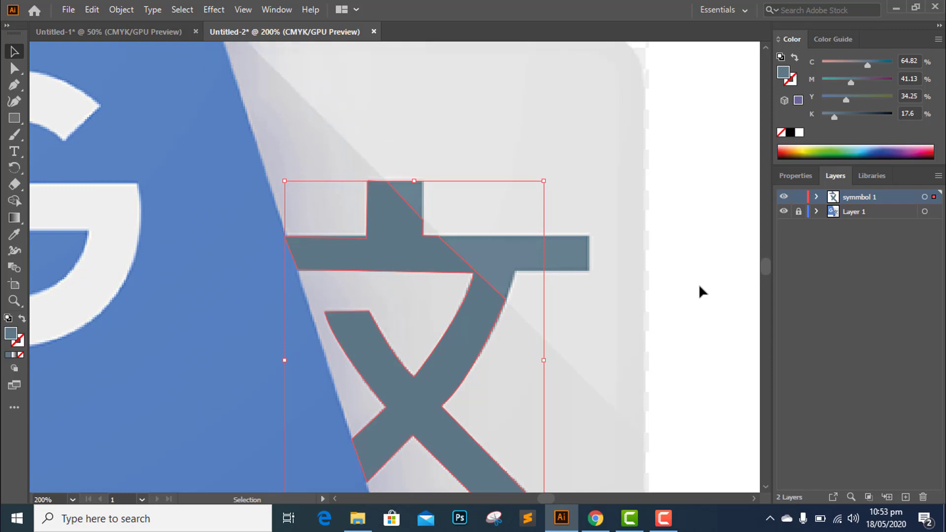
{"action": "scroll", "coordinate": [700, 286], "scroll_direction": "up", "scroll_amount": 1}
{"action": "scroll", "coordinate": [699, 284], "scroll_direction": "up", "scroll_amount": 1}
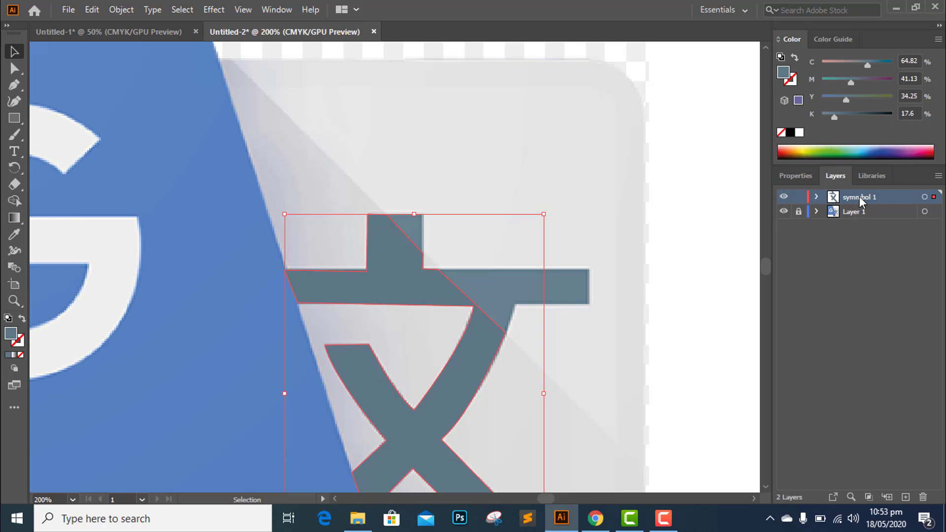
- Add Layer 3, lock symmbol 1, and rename the new layer 'symbol2'
{"action": "left_click", "coordinate": [905, 497]}
{"action": "left_click", "coordinate": [799, 212]}
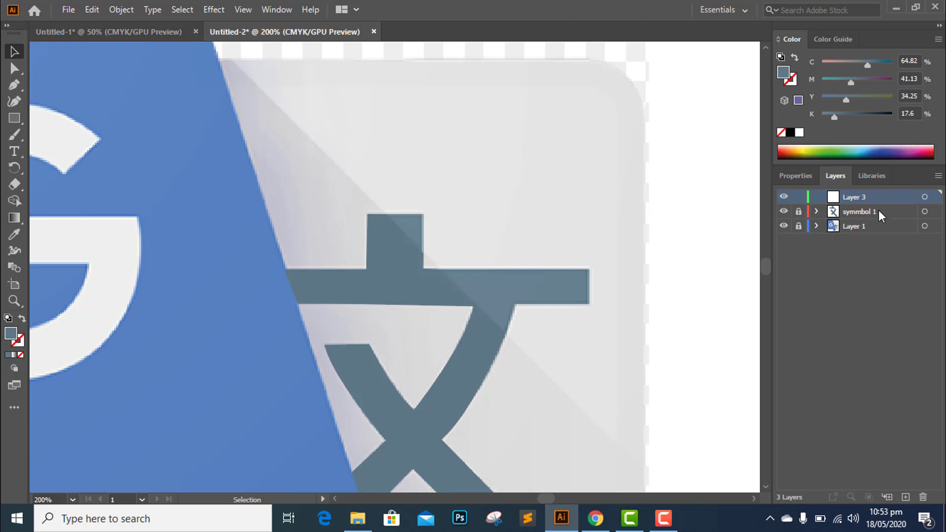
{"action": "double_click", "coordinate": [865, 197]}
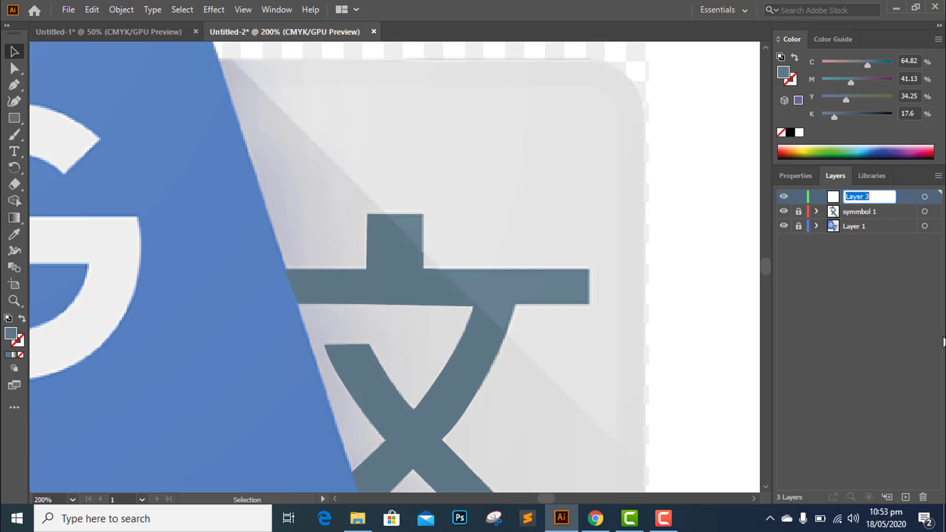
{"action": "type", "text": "symbile"}
{"action": "type", "text": "p;"}
{"action": "key", "text": "alt"}
{"action": "key", "text": "Right"}
{"action": "key", "text": "Right"}
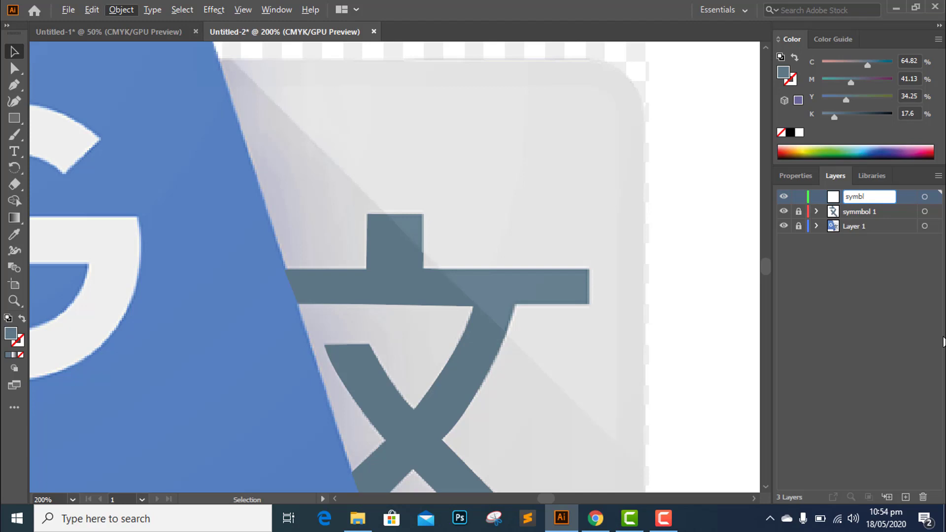
{"action": "key", "text": "Down"}
{"action": "key", "text": "Escape"}
{"action": "key", "text": "Escape"}
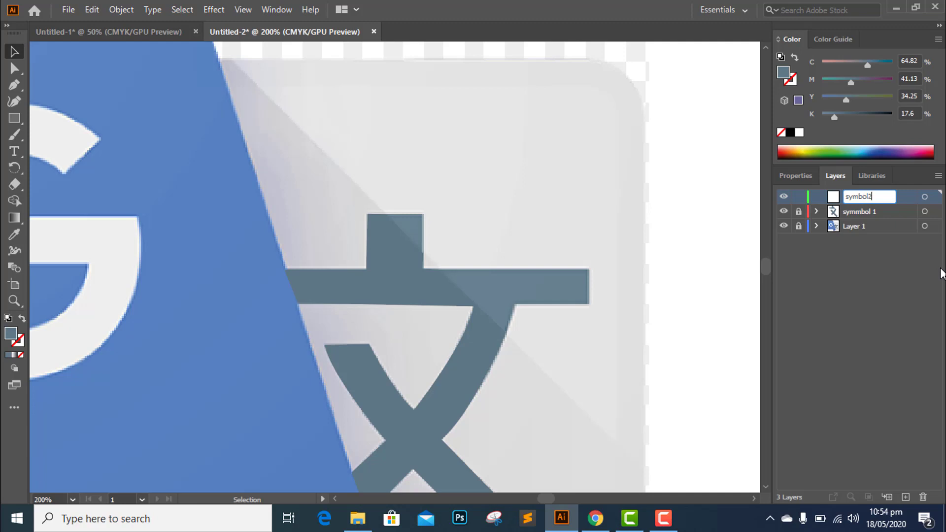
{"action": "key", "text": "Return"}
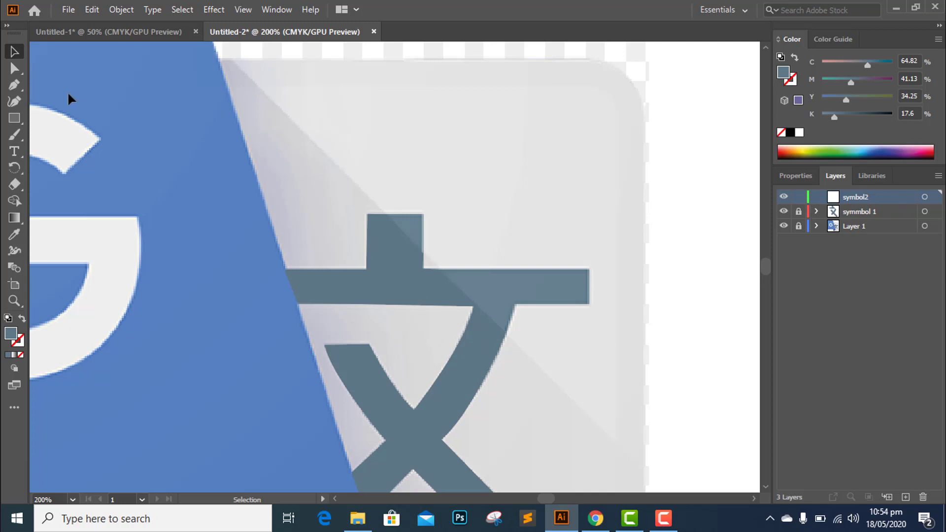
- Pen-trace the glyph's top stroke and along the bar to its right end, with no fill
{"action": "left_click", "coordinate": [15, 86]}
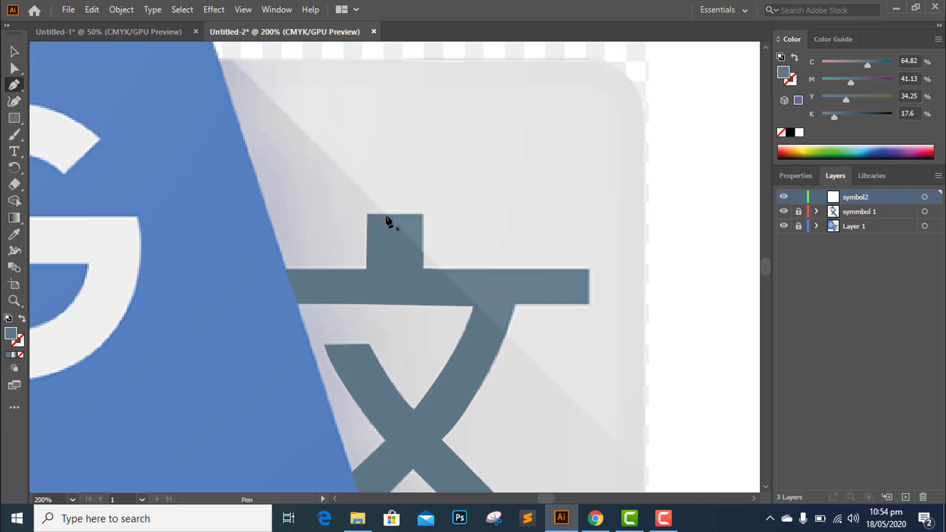
{"action": "left_click", "coordinate": [386, 215]}
{"action": "left_click", "coordinate": [421, 215]}
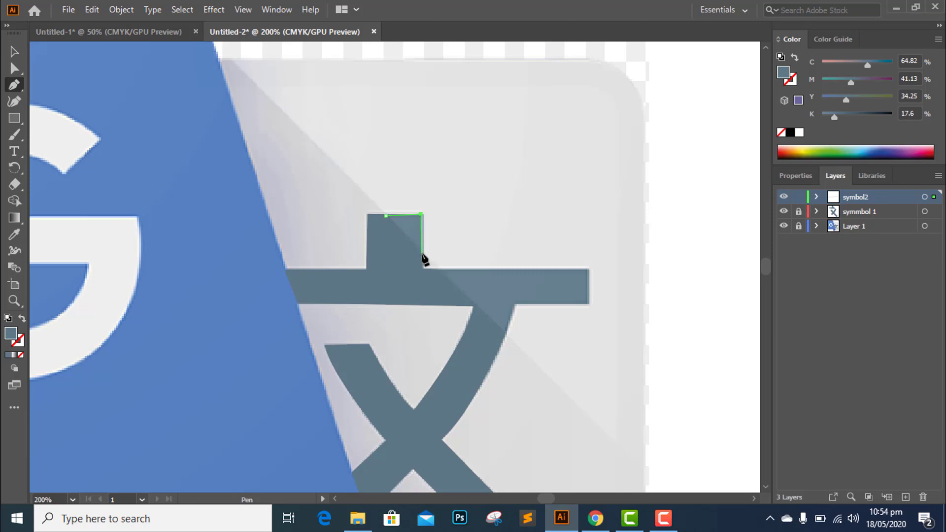
{"action": "left_click", "coordinate": [422, 254]}
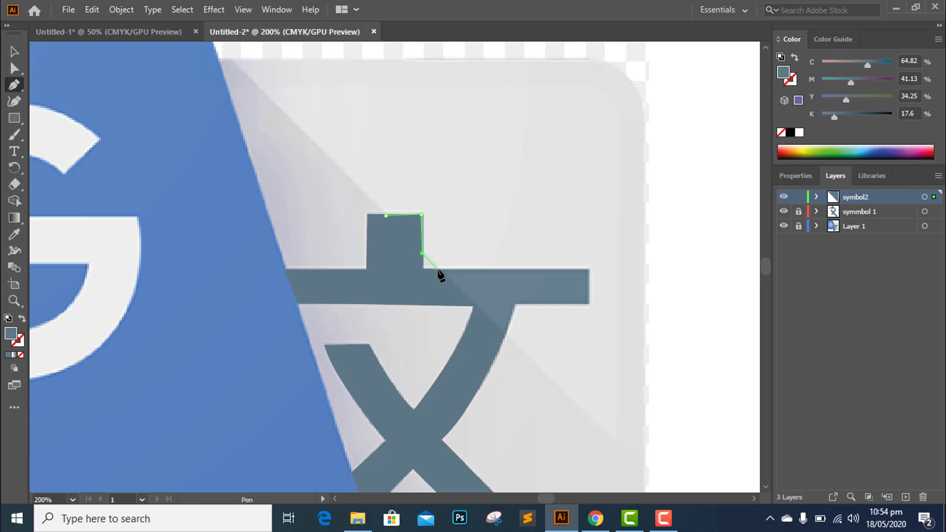
{"action": "left_click", "coordinate": [438, 269]}
{"action": "left_click", "coordinate": [588, 270]}
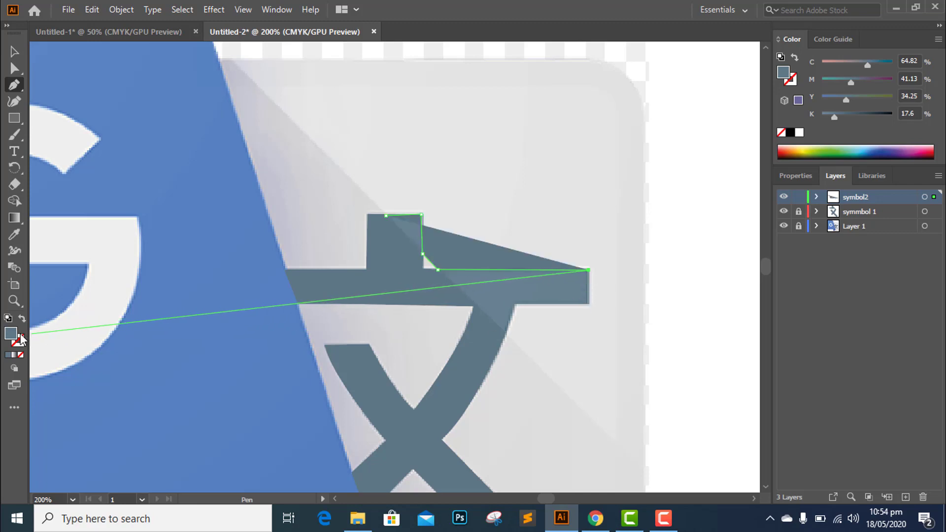
{"action": "left_click", "coordinate": [21, 319]}
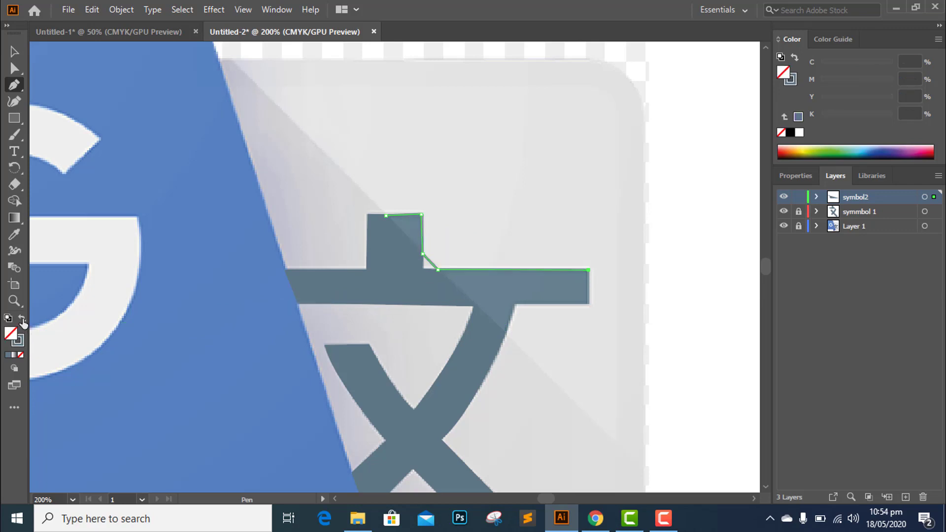
- Trace the bar's underside down to the curved stroke and select the finished outline
{"action": "left_click", "coordinate": [590, 304]}
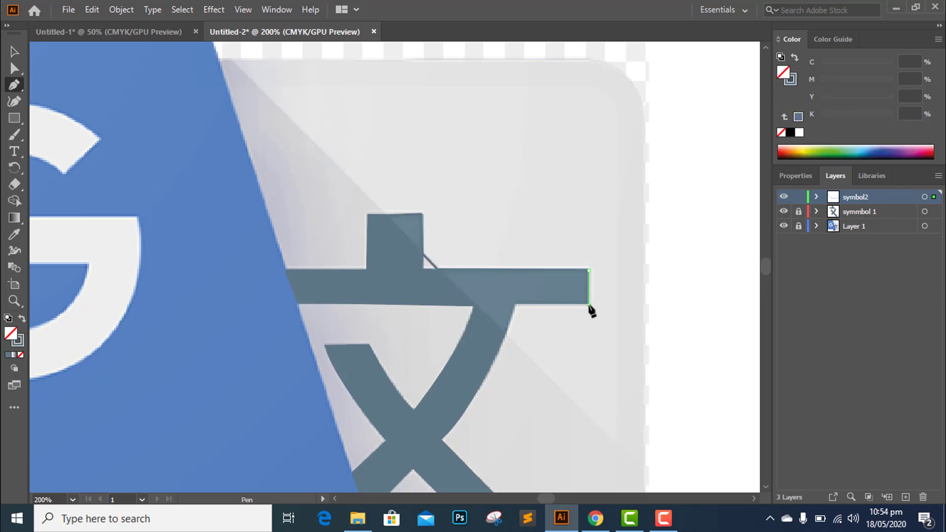
{"action": "left_click", "coordinate": [517, 303]}
{"action": "left_click", "coordinate": [507, 329]}
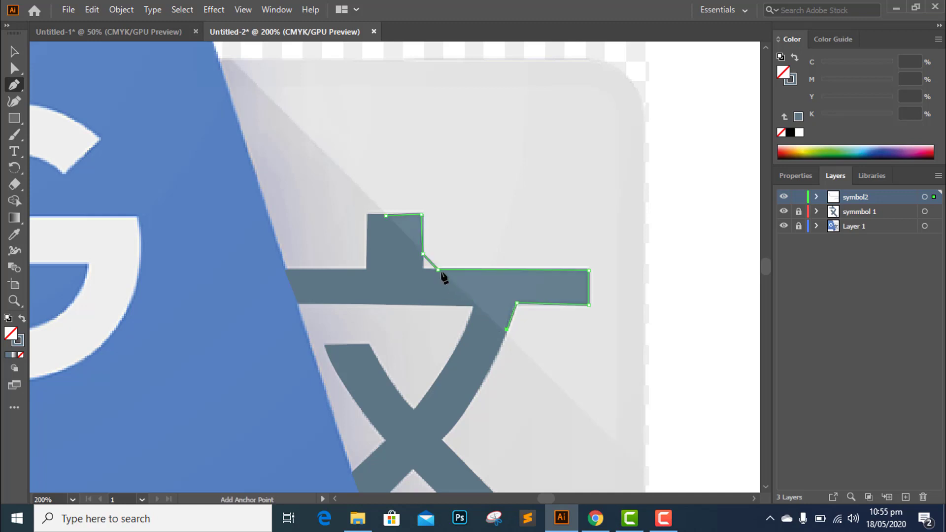
{"action": "scroll", "coordinate": [442, 273], "scroll_direction": "up", "scroll_amount": 2}
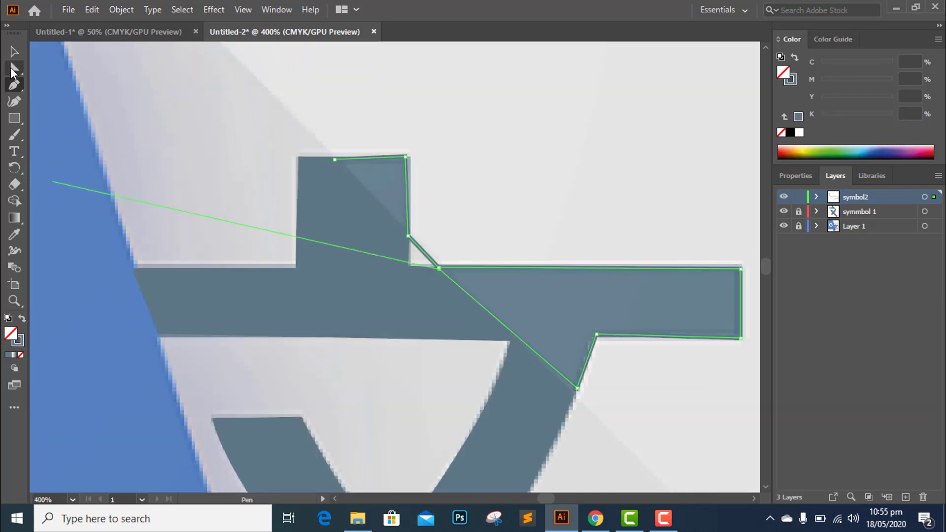
{"action": "scroll", "coordinate": [153, 247], "scroll_direction": "down", "scroll_amount": 1}
{"action": "scroll", "coordinate": [152, 246], "scroll_direction": "down", "scroll_amount": 1}
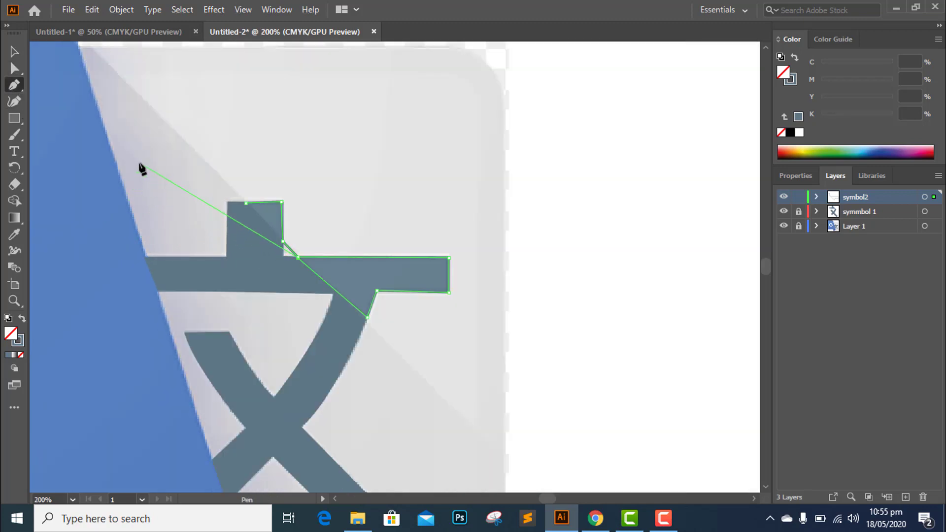
{"action": "left_click", "coordinate": [13, 52]}
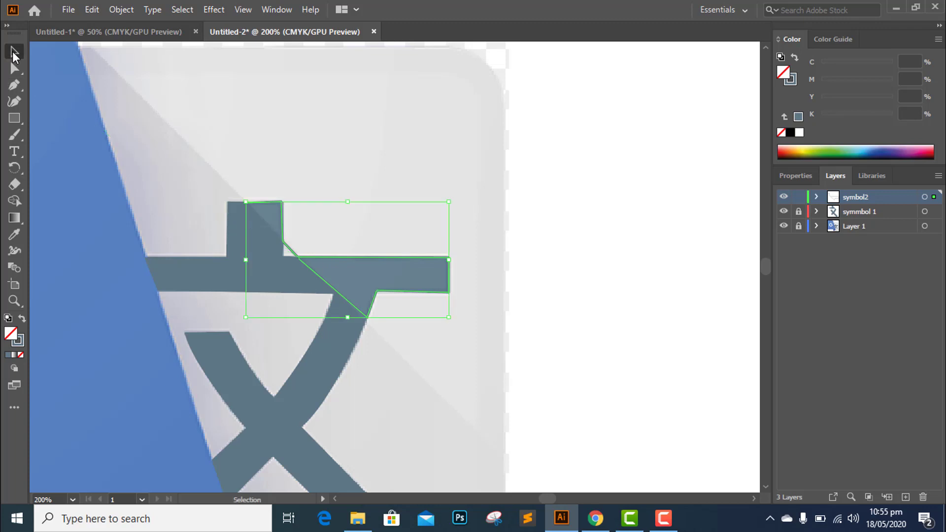
- Fill the symbol2 outline with the glyph's sampled blue-grey and hide the background Layer 1
{"action": "left_click", "coordinate": [15, 234]}
{"action": "left_click", "coordinate": [362, 277]}
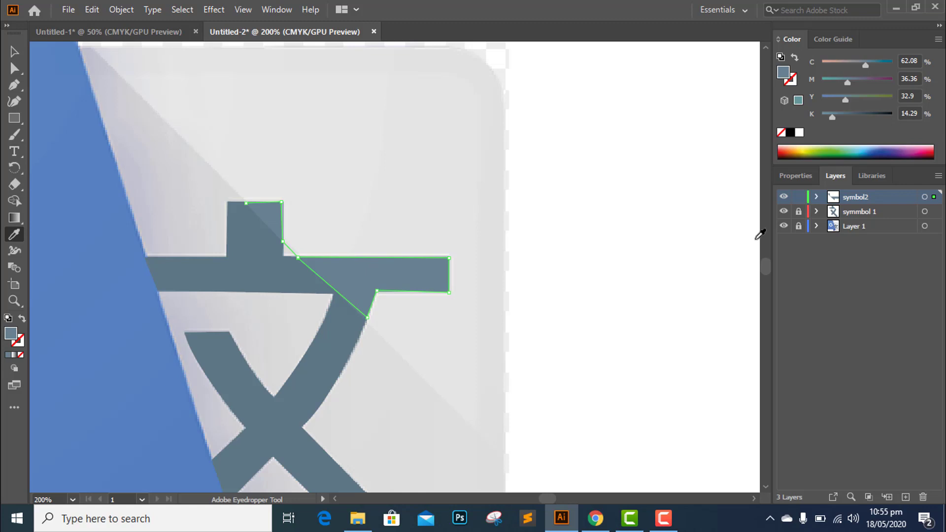
{"action": "left_click", "coordinate": [799, 211]}
{"action": "left_click", "coordinate": [785, 226]}
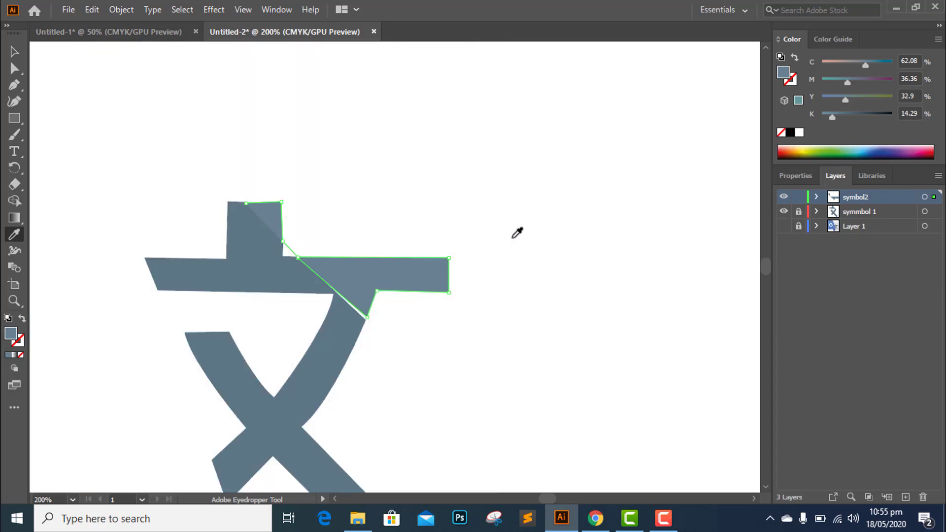
- Show the symmbol 1 layer again and deselect to inspect the traced glyph pieces
{"action": "scroll", "coordinate": [518, 232], "scroll_direction": "down", "scroll_amount": 1}
{"action": "scroll", "coordinate": [518, 233], "scroll_direction": "down", "scroll_amount": 1}
{"action": "scroll", "coordinate": [518, 232], "scroll_direction": "down", "scroll_amount": 1}
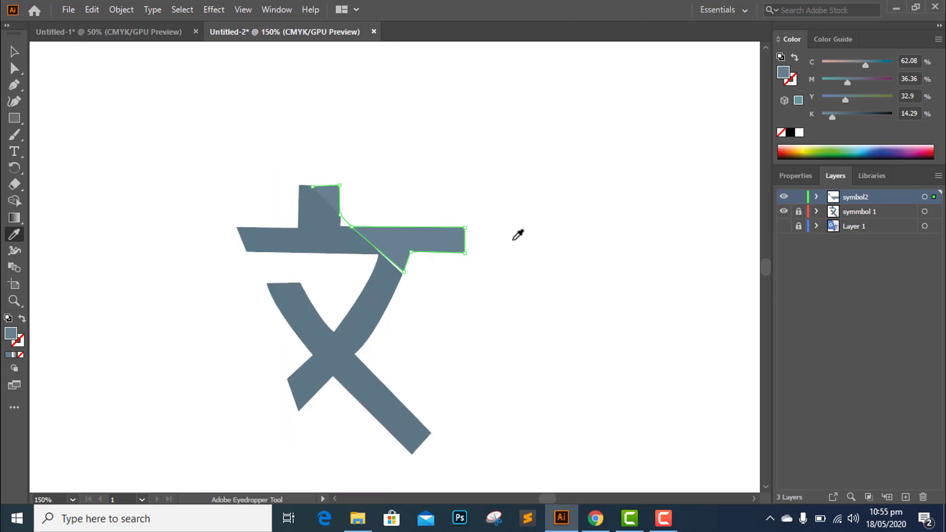
{"action": "left_click", "coordinate": [783, 212]}
{"action": "left_click", "coordinate": [14, 51]}
{"action": "left_click", "coordinate": [661, 276]}
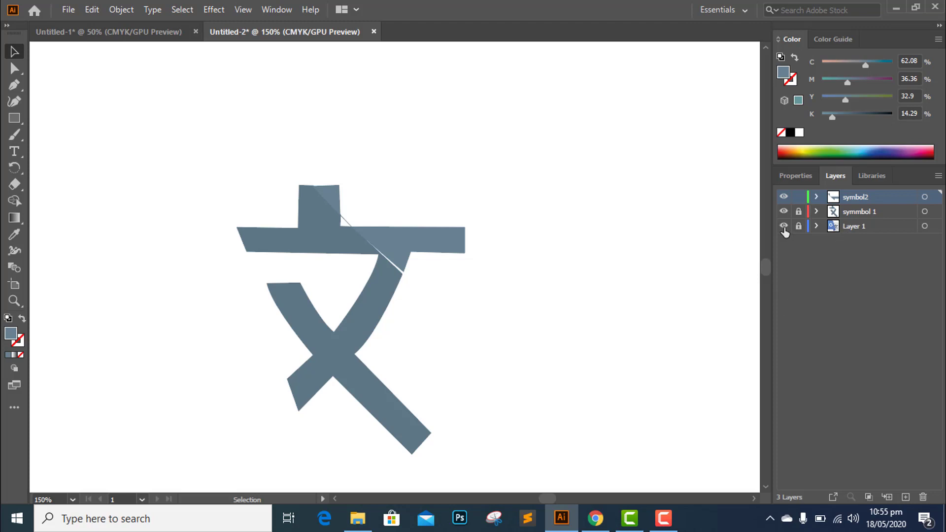
- Show Layer 1 again, lock symbol2, and name the new top layer 'Light Grey'
{"action": "left_click", "coordinate": [783, 225]}
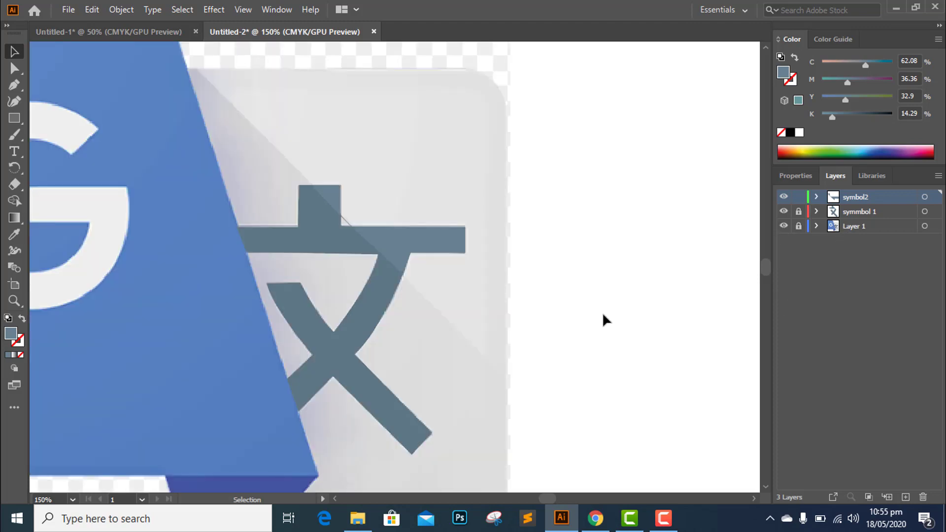
{"action": "left_click", "coordinate": [799, 198]}
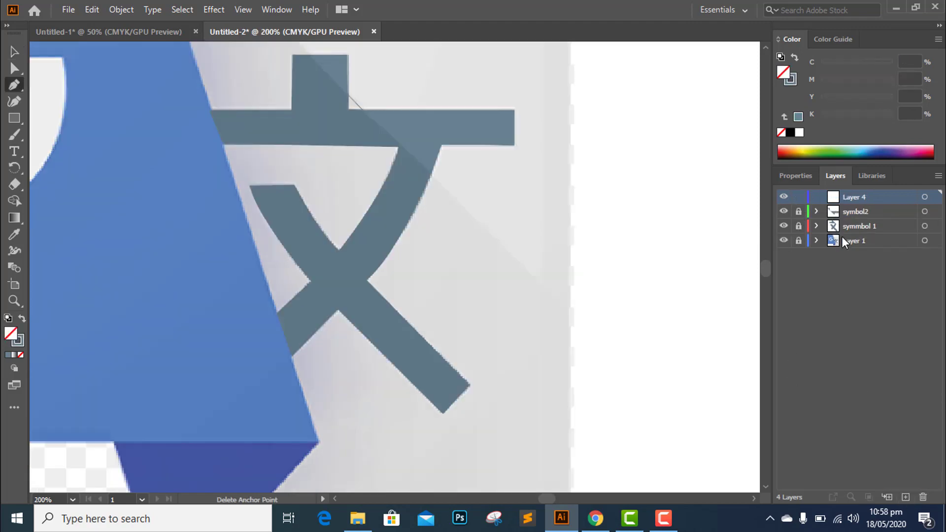
{"action": "double_click", "coordinate": [860, 199]}
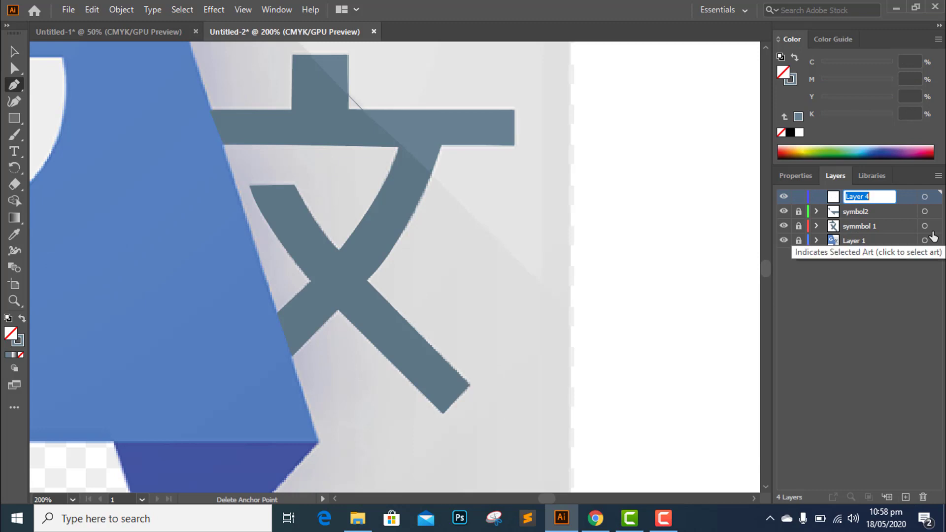
{"action": "type", "text": "Light Grey"}
{"action": "left_click", "coordinate": [15, 51]}
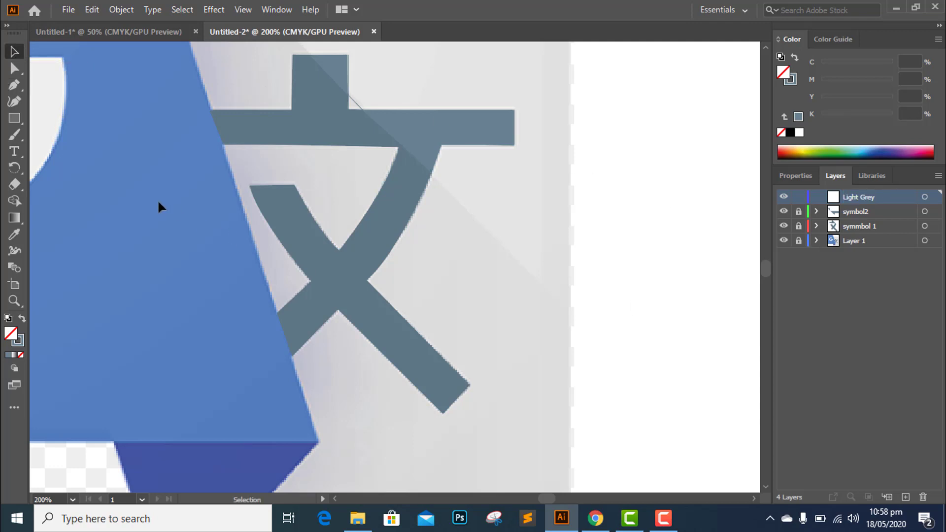
- Pen-trace the triangle's top edge and curve around its rounded top-right corner
{"action": "scroll", "coordinate": [544, 314], "scroll_direction": "up", "scroll_amount": 2}
{"action": "scroll", "coordinate": [544, 314], "scroll_direction": "up", "scroll_amount": 3}
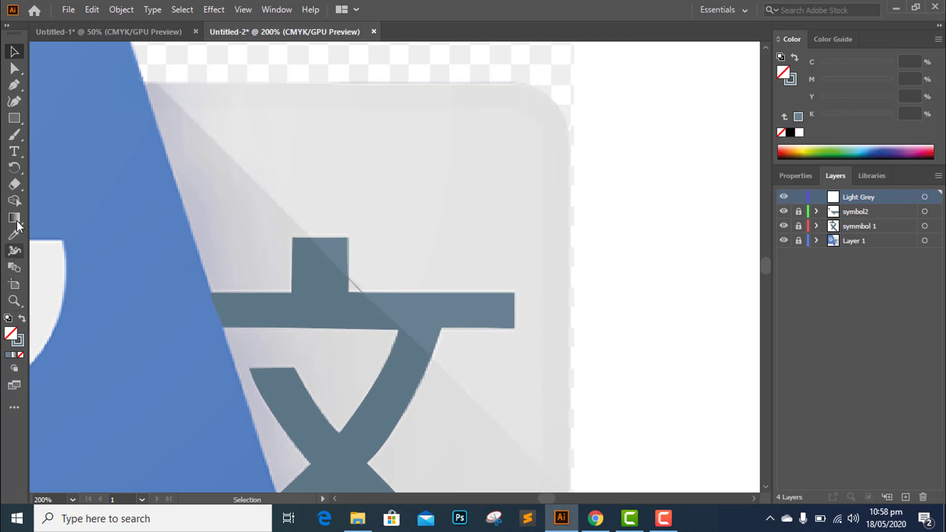
{"action": "left_click", "coordinate": [14, 84]}
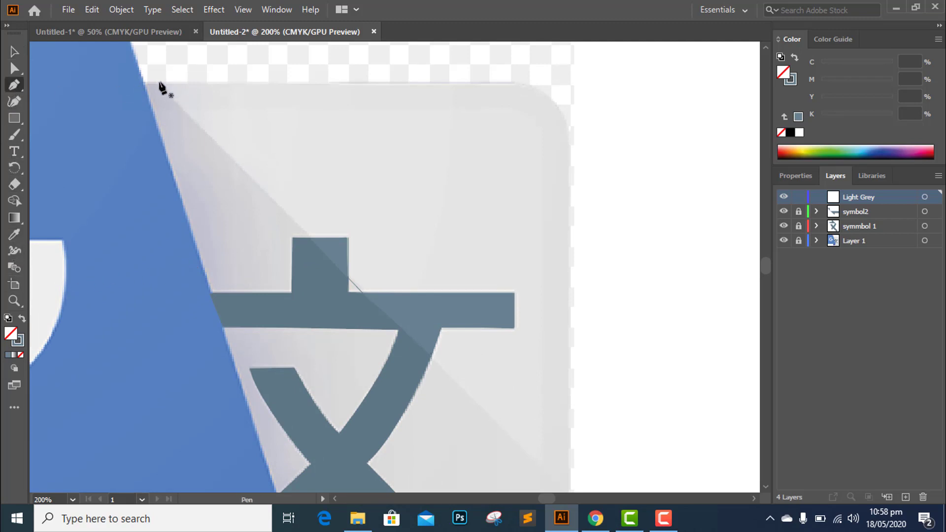
{"action": "left_click", "coordinate": [159, 85]}
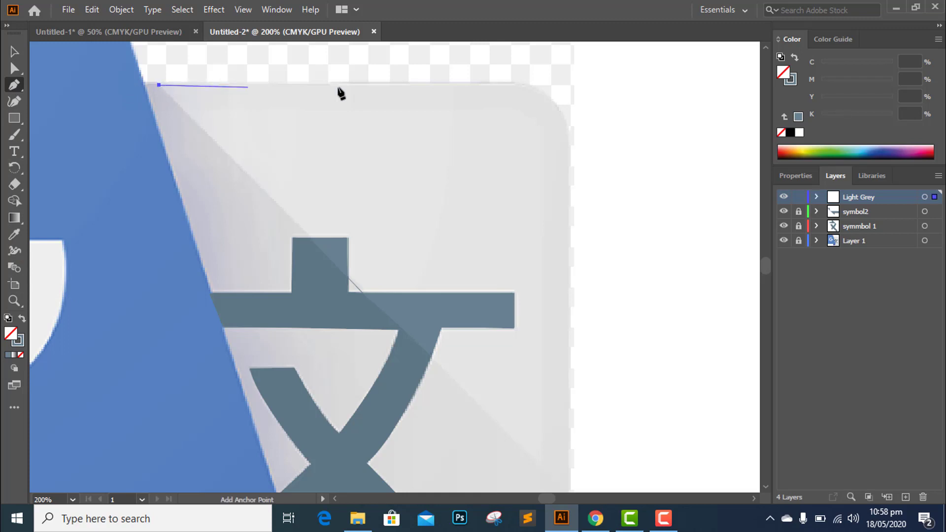
{"action": "left_click", "coordinate": [526, 86]}
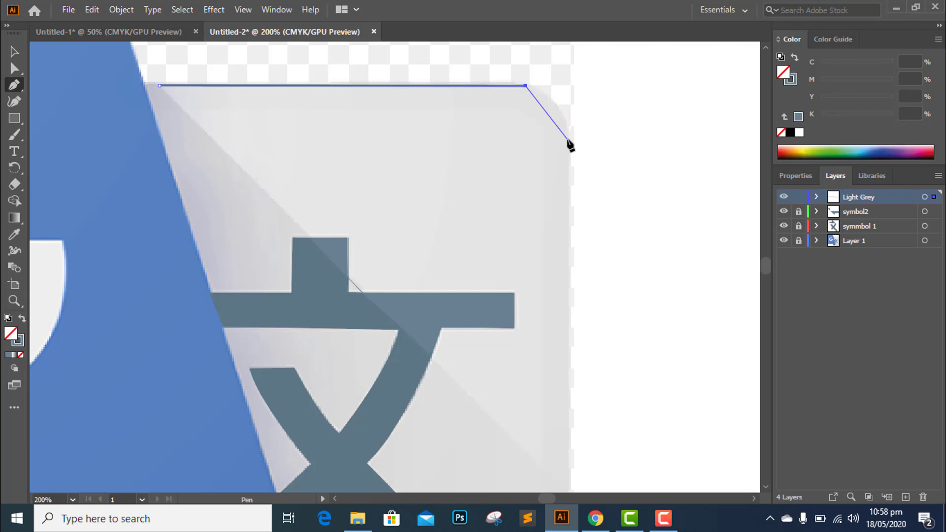
{"action": "mouse_move", "coordinate": [568, 140]}
{"action": "left_mouse_down"}
{"action": "mouse_move", "coordinate": [587, 191]}
{"action": "mouse_move", "coordinate": [573, 179]}
{"action": "mouse_move", "coordinate": [582, 181]}
{"action": "left_mouse_up"}
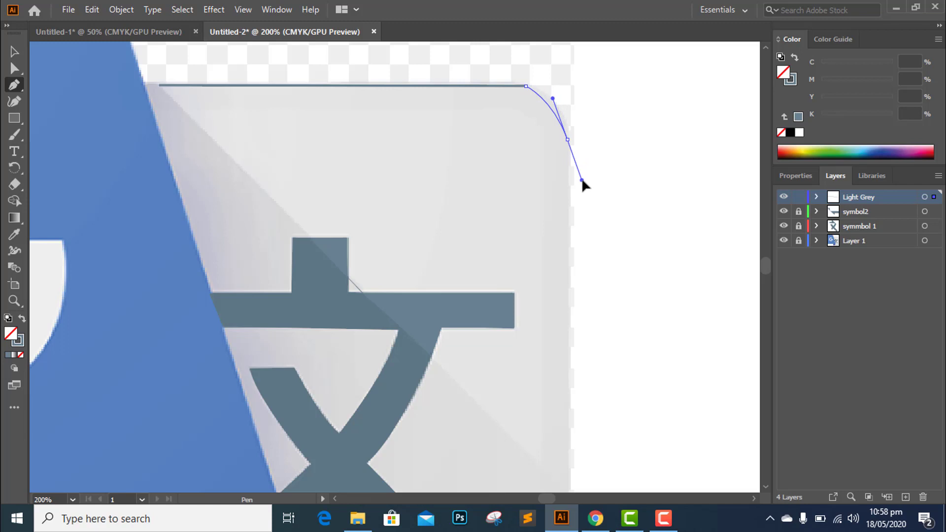
{"action": "left_click_drag", "start_coordinate": [582, 180], "coordinate": [584, 185]}
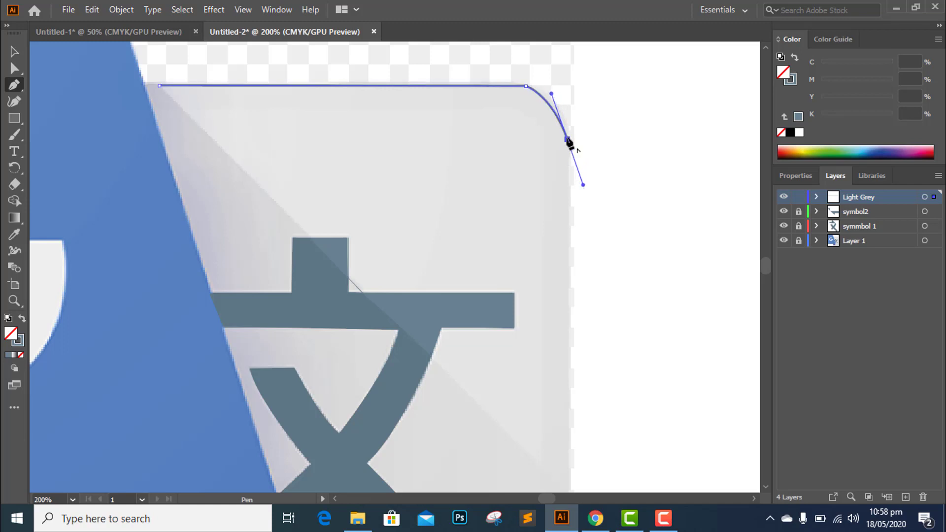
{"action": "left_click", "coordinate": [568, 140]}
- Continue down the right edge, close the triangle at its start, and select it
{"action": "scroll", "coordinate": [590, 245], "scroll_direction": "down", "scroll_amount": 3}
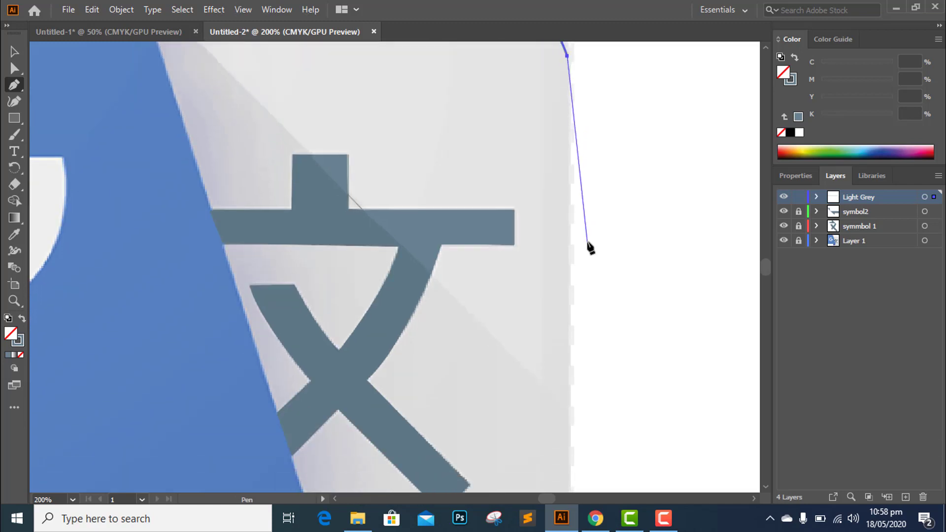
{"action": "scroll", "coordinate": [587, 261], "scroll_direction": "down", "scroll_amount": 2}
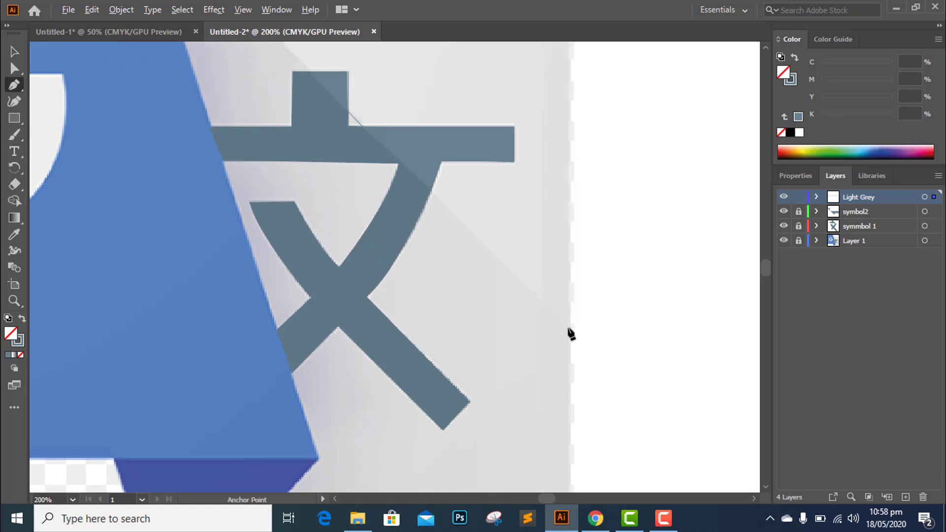
{"action": "key", "text": "alt"}
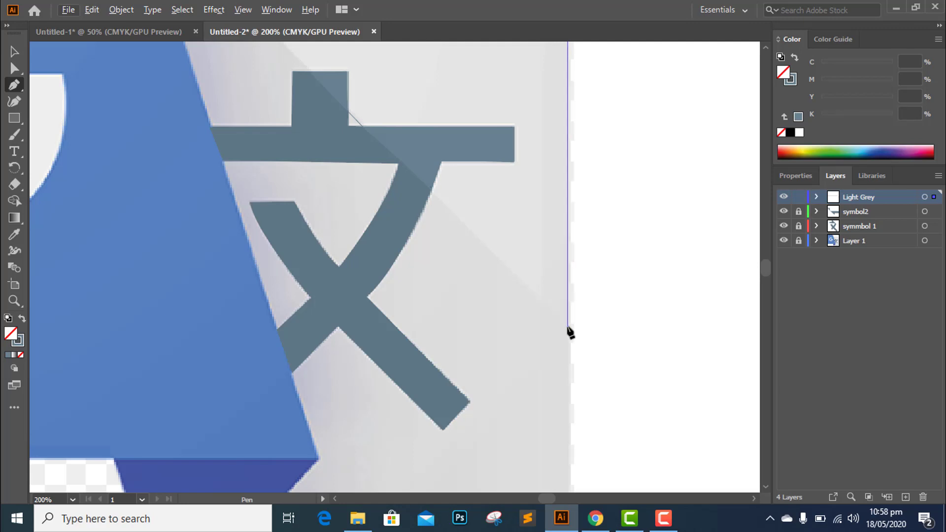
{"action": "left_click", "coordinate": [568, 327]}
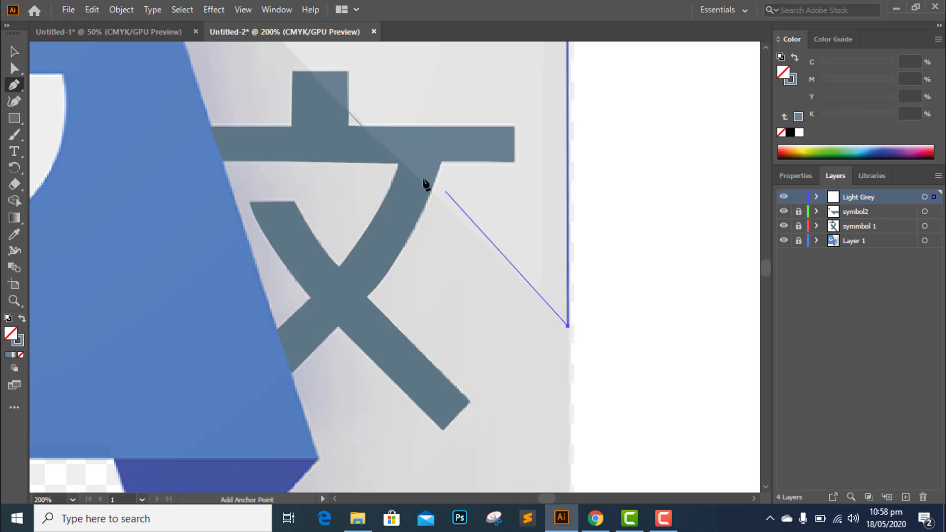
{"action": "scroll", "coordinate": [353, 151], "scroll_direction": "up", "scroll_amount": 1}
{"action": "scroll", "coordinate": [353, 151], "scroll_direction": "up", "scroll_amount": 3}
{"action": "scroll", "coordinate": [256, 167], "scroll_direction": "up", "scroll_amount": 1}
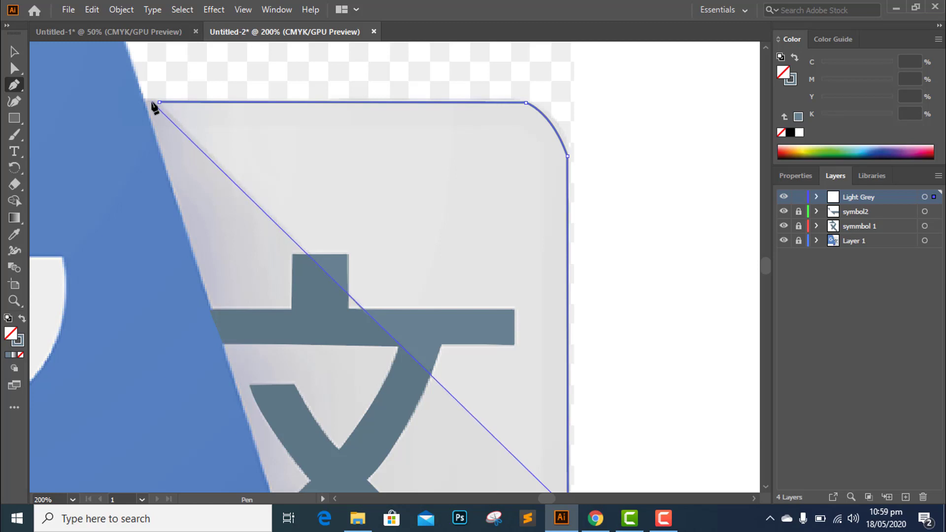
{"action": "left_click", "coordinate": [151, 102]}
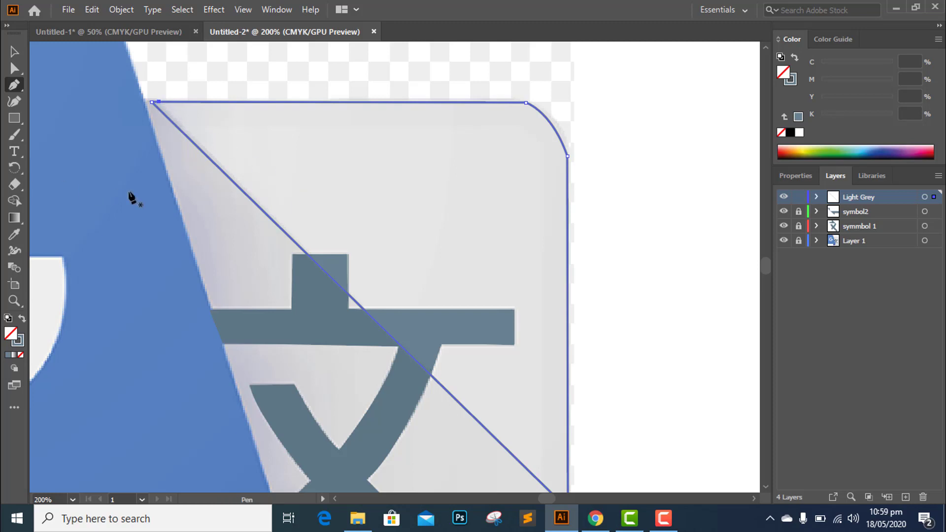
{"action": "left_click", "coordinate": [14, 52]}
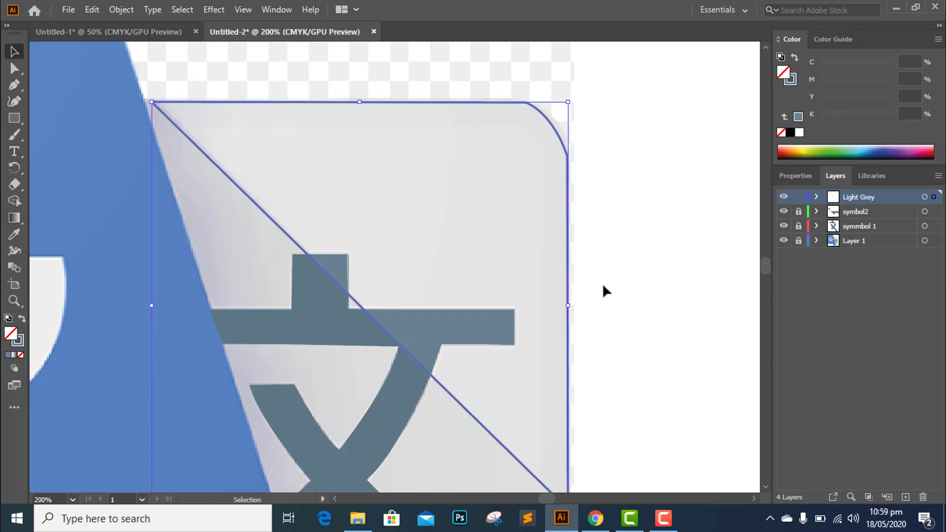
- Eyedropper the pale grey into the triangle, drag Light Grey below symmbol 1, and lock it
{"action": "left_click", "coordinate": [14, 235]}
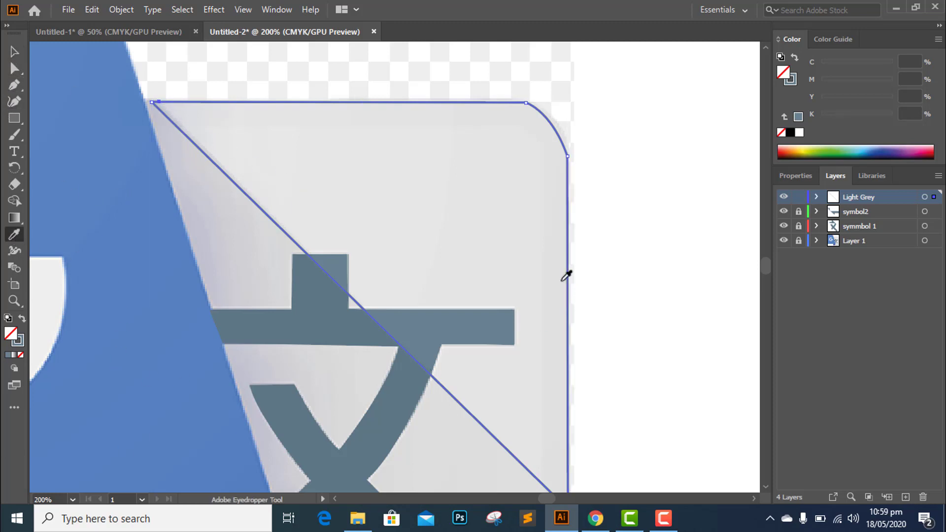
{"action": "left_click", "coordinate": [522, 226]}
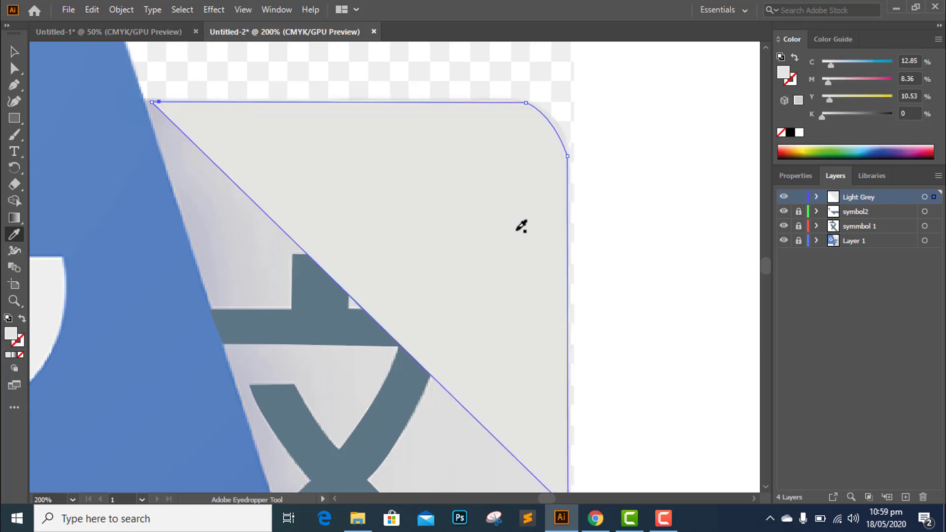
{"action": "left_click", "coordinate": [16, 54]}
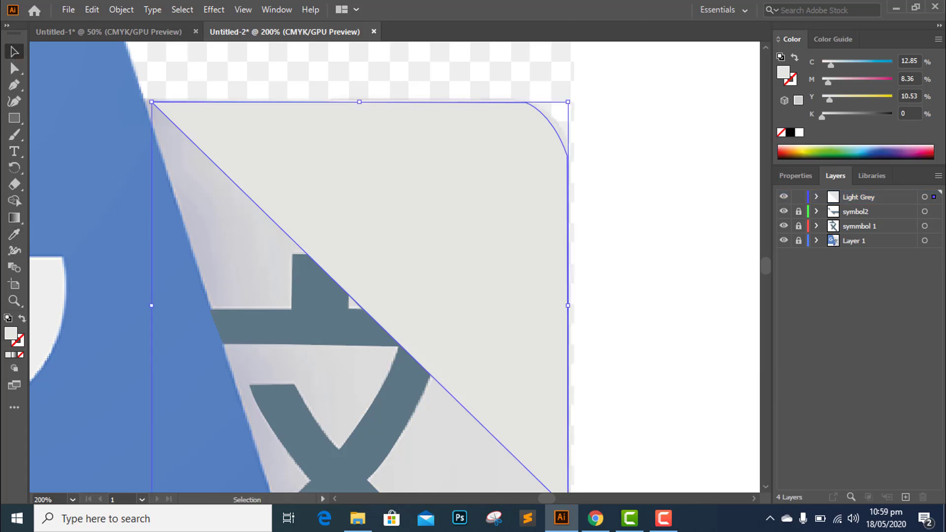
{"action": "mouse_move", "coordinate": [887, 199]}
{"action": "left_mouse_down"}
{"action": "mouse_move", "coordinate": [883, 211]}
{"action": "mouse_move", "coordinate": [885, 203]}
{"action": "left_mouse_up"}
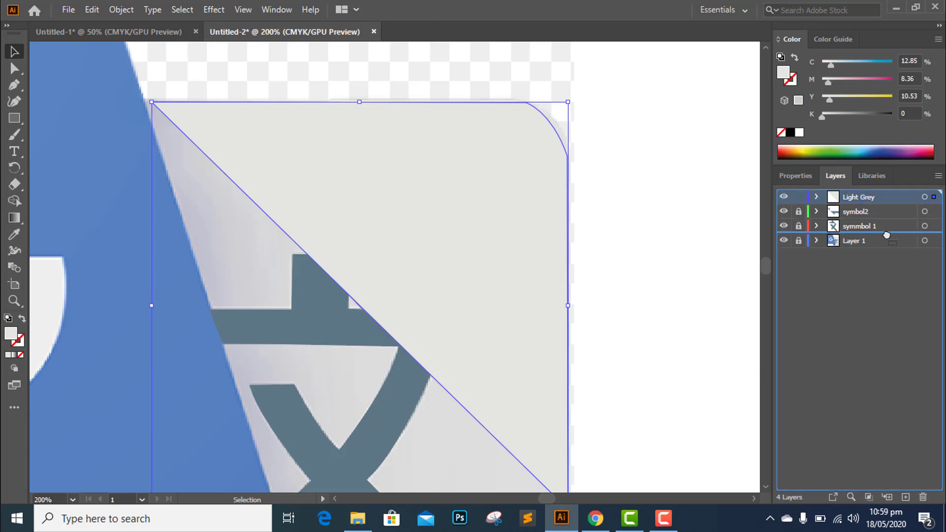
{"action": "left_click_drag", "start_coordinate": [889, 232], "coordinate": [889, 234]}
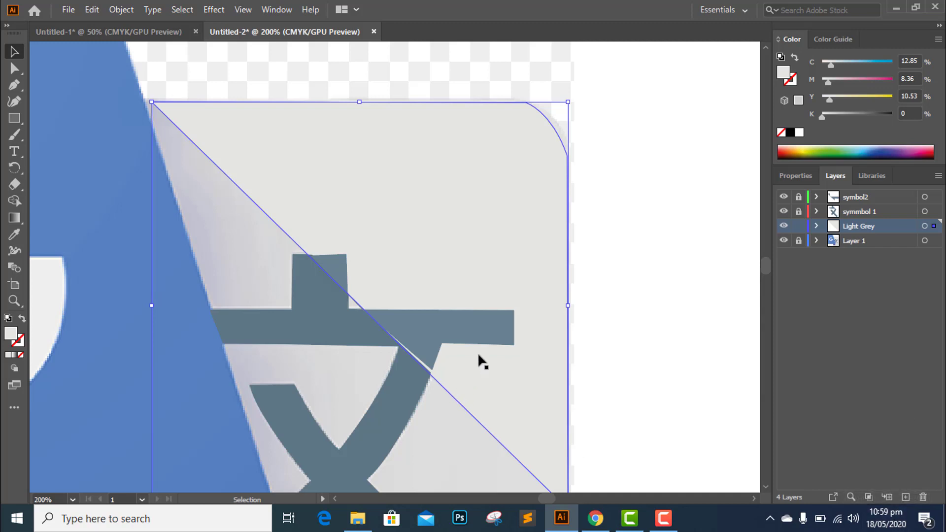
{"action": "left_click", "coordinate": [799, 226]}
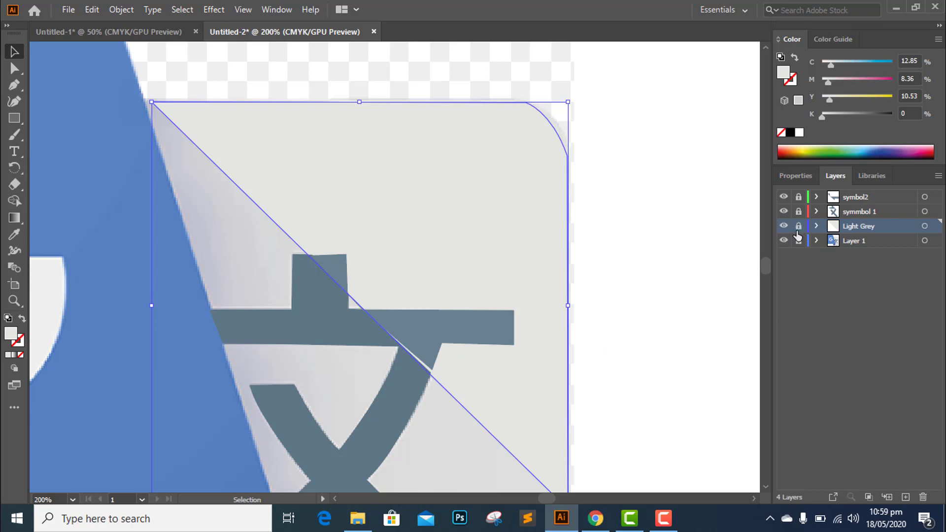
- Add a new layer above Layer 1 named 'Dark Grey'
{"action": "left_click", "coordinate": [857, 239]}
{"action": "left_click", "coordinate": [906, 498]}
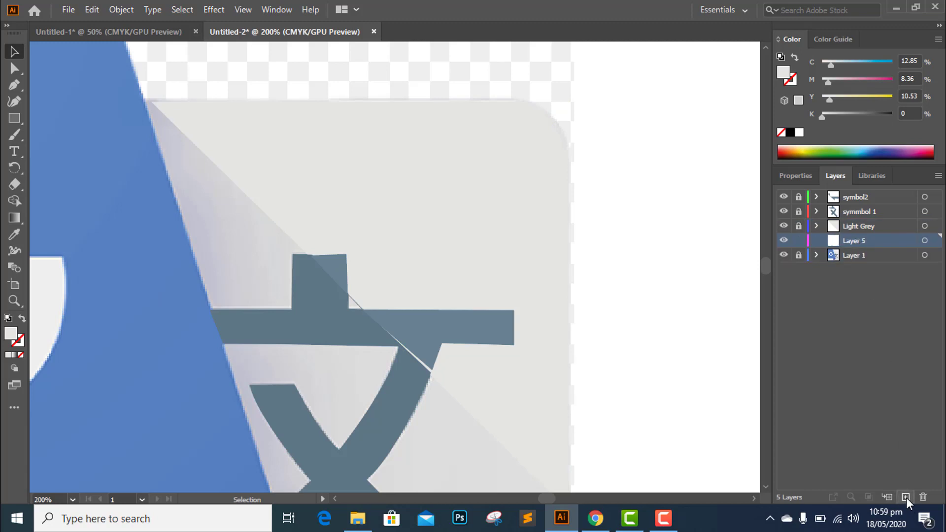
{"action": "double_click", "coordinate": [859, 240]}
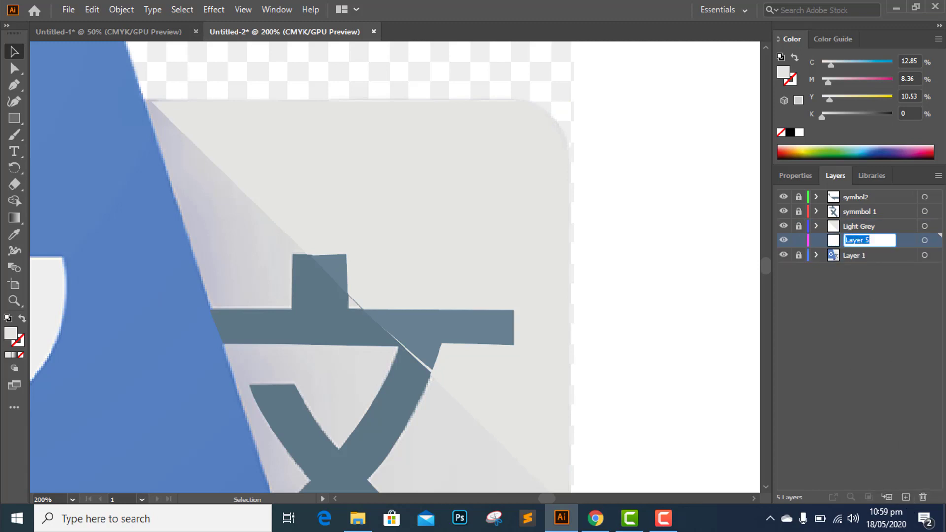
{"action": "type", "text": "Dark "}
{"action": "type", "text": "Grey"}
{"action": "left_click", "coordinate": [695, 329]}
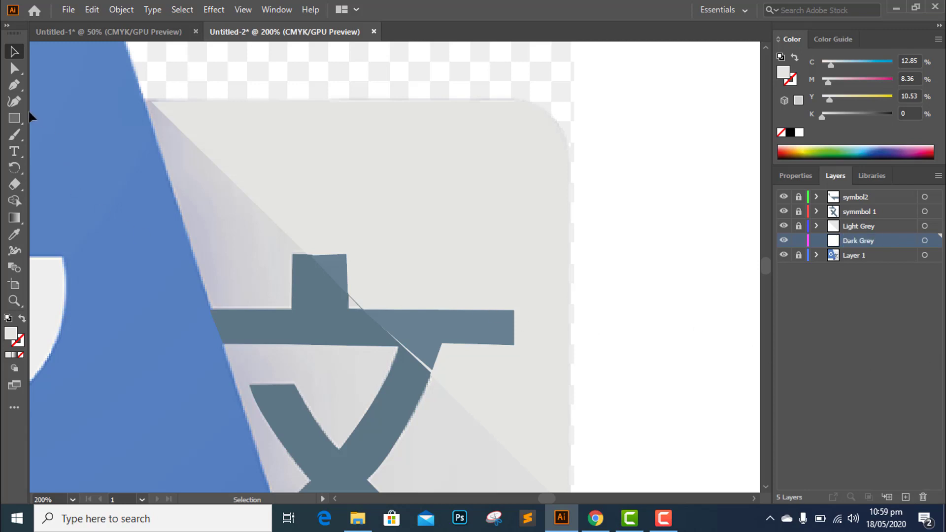
- Start the shadow path with Pen anchors at the grey panel's top-left corner
{"action": "left_click", "coordinate": [14, 87]}
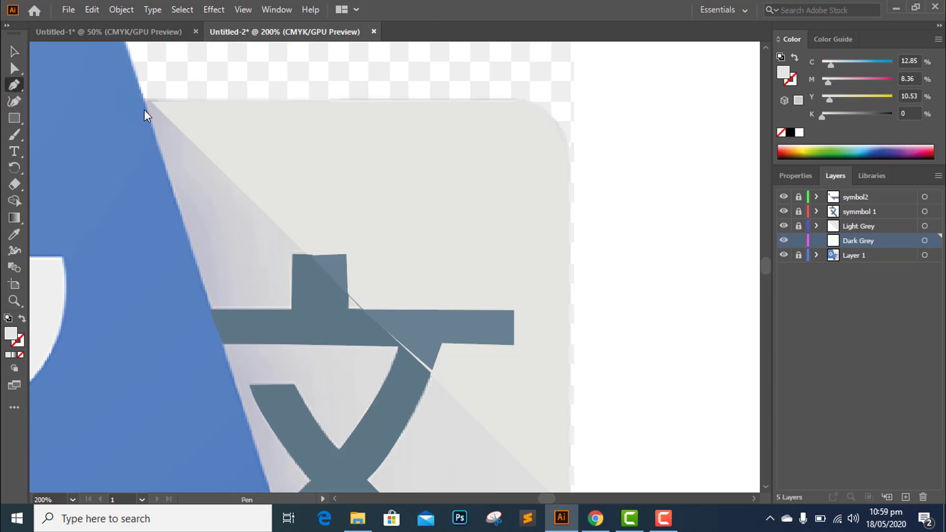
{"action": "left_click", "coordinate": [144, 100]}
{"action": "scroll", "coordinate": [185, 139], "scroll_direction": "up", "scroll_amount": 1}
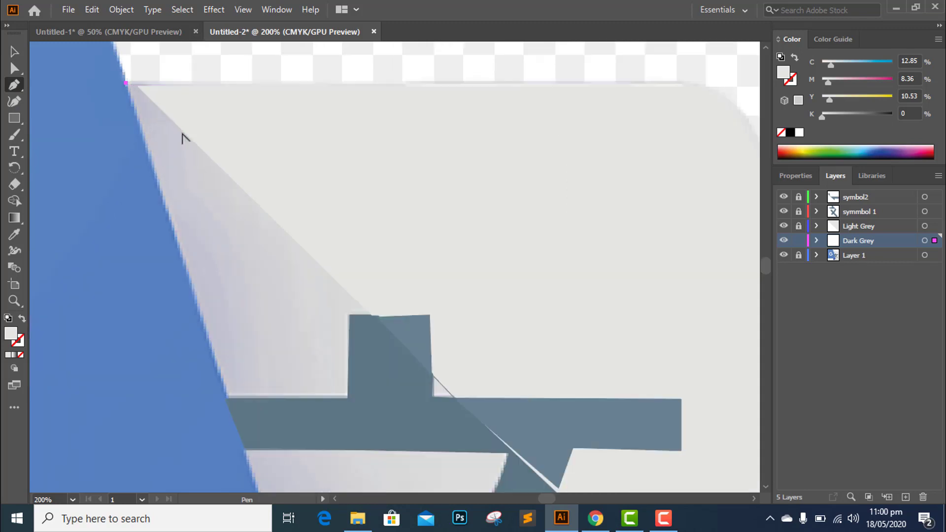
{"action": "scroll", "coordinate": [184, 138], "scroll_direction": "up", "scroll_amount": 1}
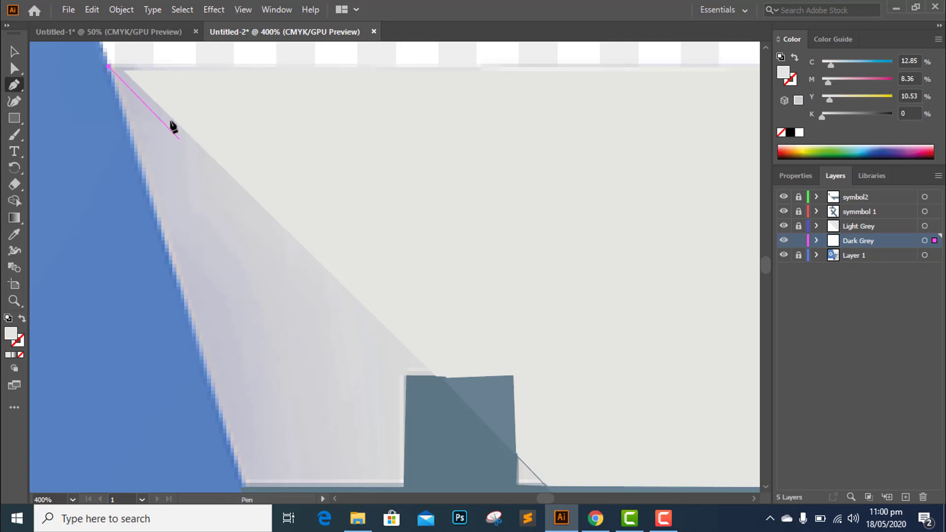
{"action": "left_click", "coordinate": [119, 66]}
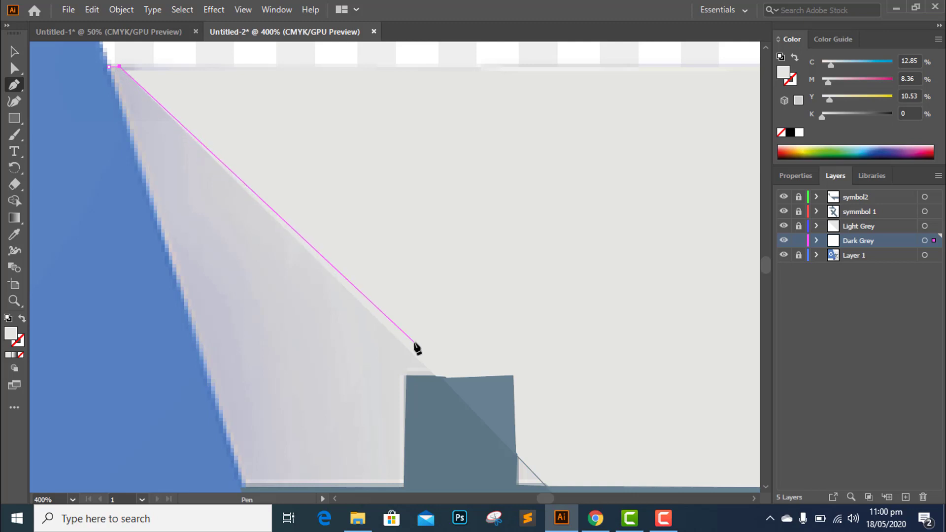
{"action": "scroll", "coordinate": [418, 348], "scroll_direction": "down", "scroll_amount": 2}
{"action": "scroll", "coordinate": [419, 354], "scroll_direction": "down", "scroll_amount": 2}
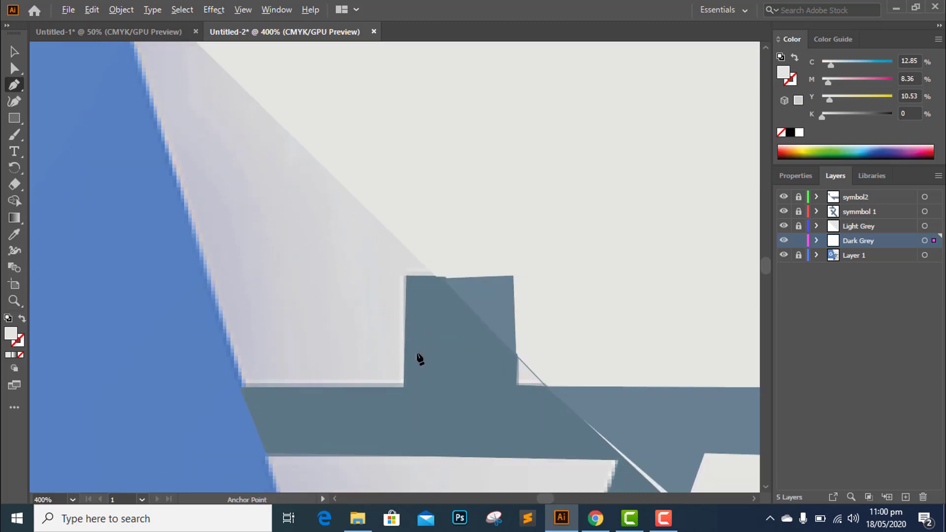
{"action": "scroll", "coordinate": [419, 358], "scroll_direction": "up", "scroll_amount": 1}
{"action": "scroll", "coordinate": [419, 357], "scroll_direction": "down", "scroll_amount": 1}
{"action": "scroll", "coordinate": [417, 356], "scroll_direction": "down", "scroll_amount": 3}
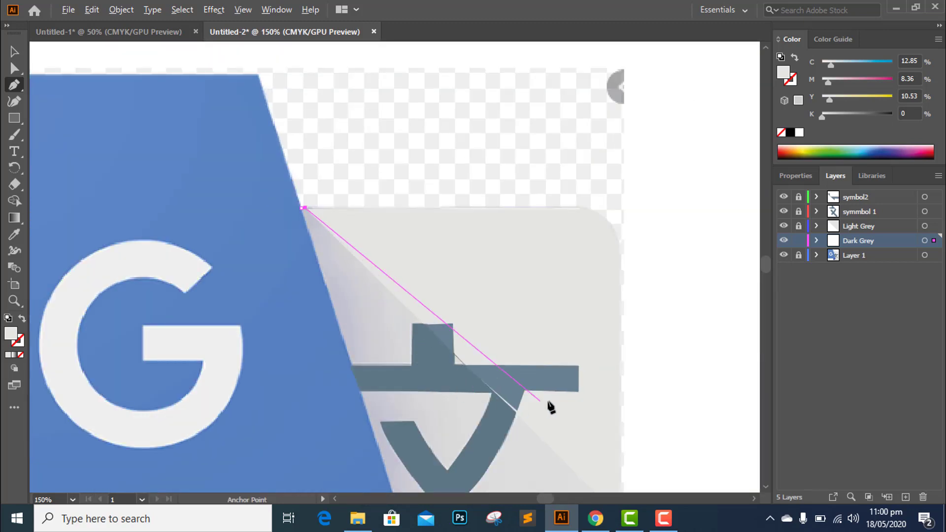
{"action": "scroll", "coordinate": [547, 404], "scroll_direction": "down", "scroll_amount": 3}
{"action": "scroll", "coordinate": [548, 405], "scroll_direction": "down", "scroll_amount": 1}
{"action": "scroll", "coordinate": [550, 407], "scroll_direction": "down", "scroll_amount": 2}
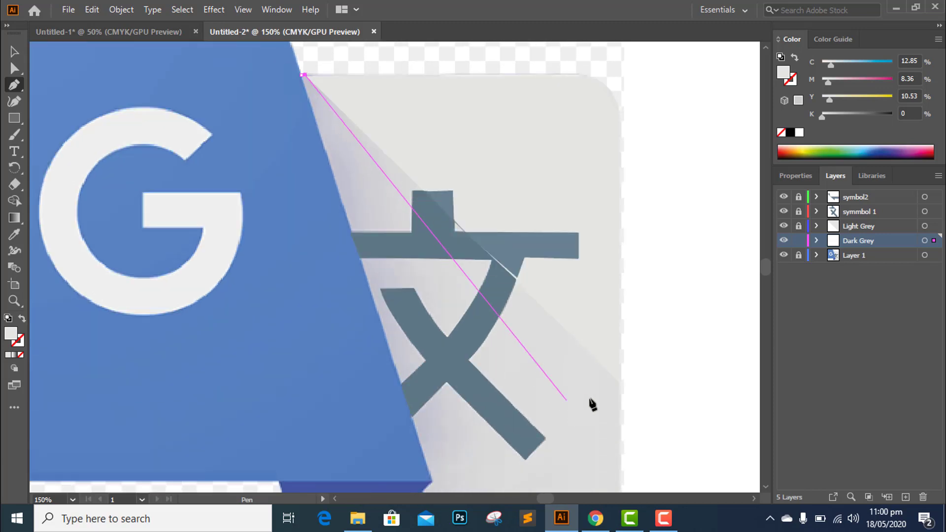
- Trace the right edge, bottom-right corner and bottom edge up to the blue shape's corner, with no fill
{"action": "left_click", "coordinate": [620, 383]}
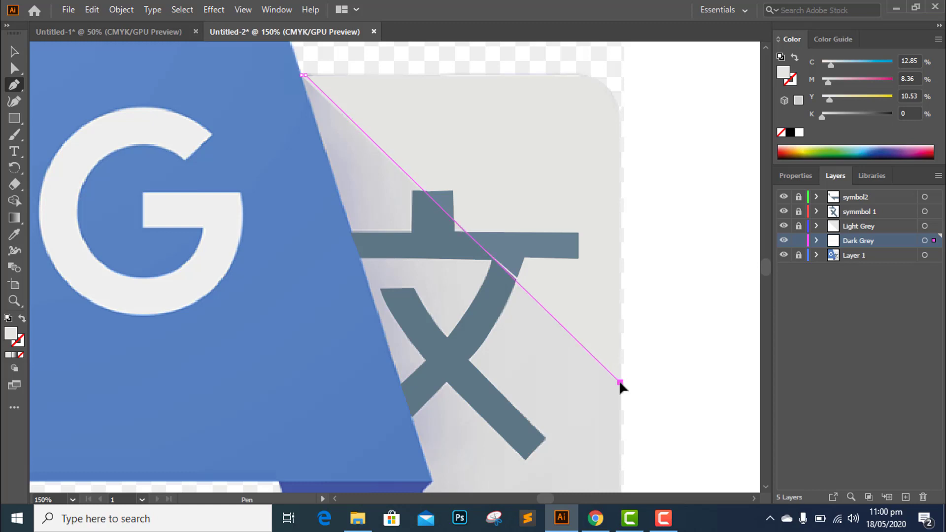
{"action": "scroll", "coordinate": [622, 387], "scroll_direction": "down", "scroll_amount": 5}
{"action": "scroll", "coordinate": [622, 387], "scroll_direction": "down", "scroll_amount": 5}
{"action": "scroll", "coordinate": [622, 387], "scroll_direction": "down", "scroll_amount": 2}
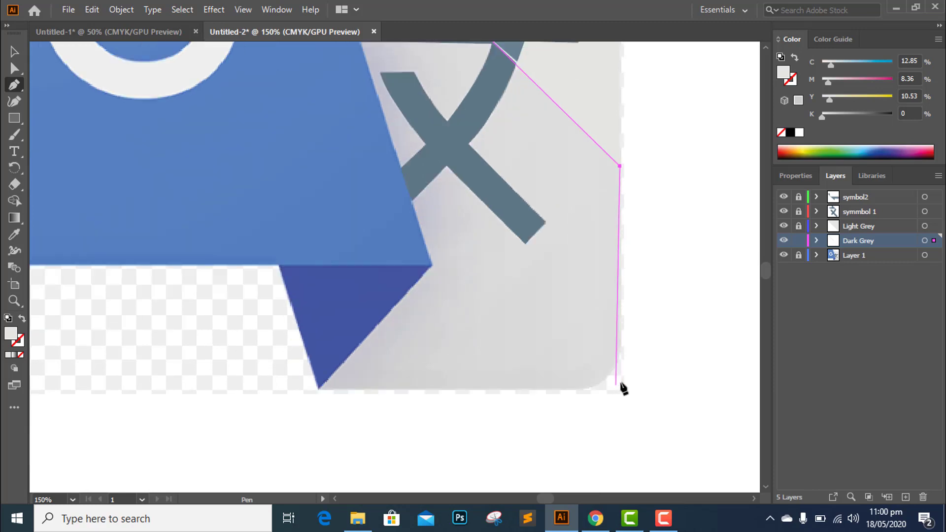
{"action": "left_click", "coordinate": [620, 344]}
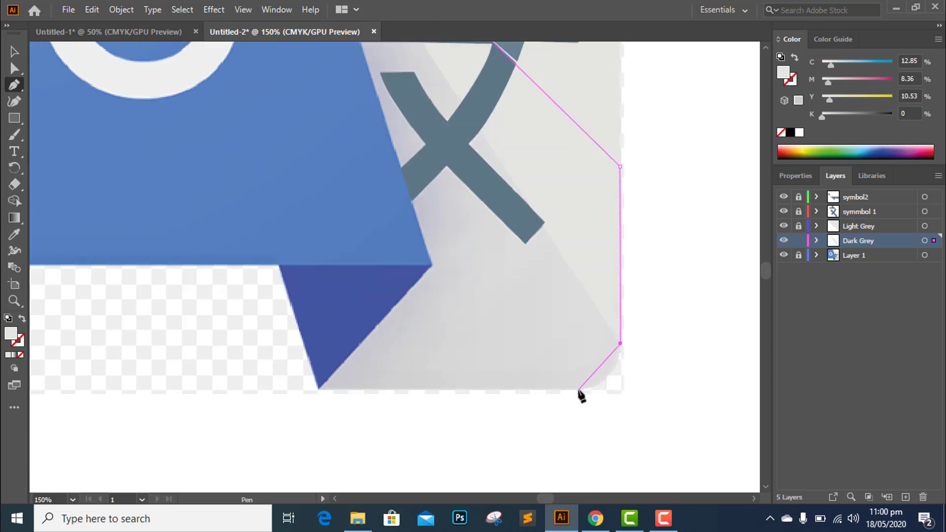
{"action": "left_click_drag", "start_coordinate": [580, 393], "coordinate": [537, 400]}
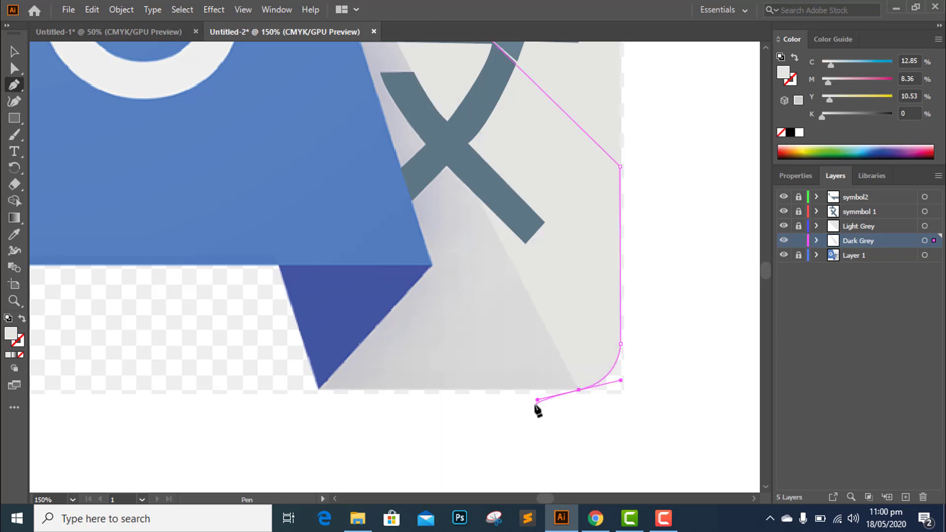
{"action": "left_click", "coordinate": [22, 319]}
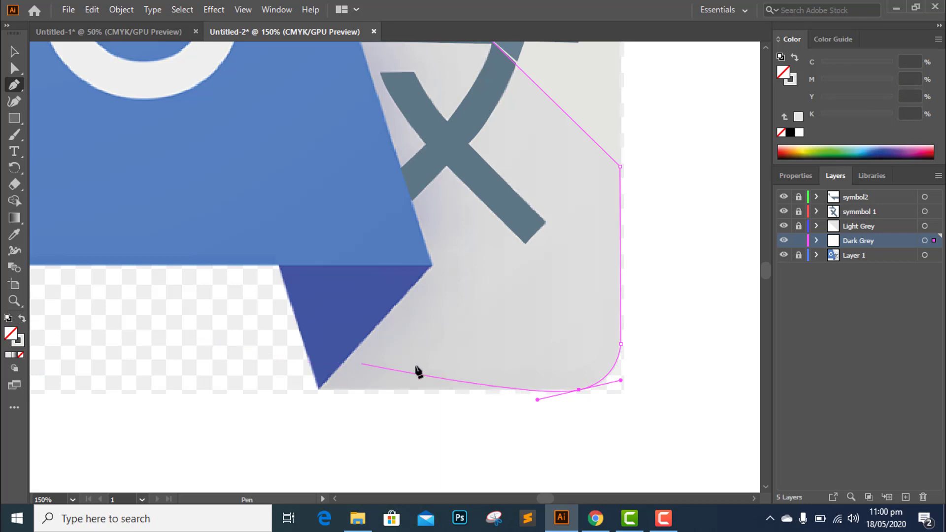
{"action": "left_click", "coordinate": [579, 390]}
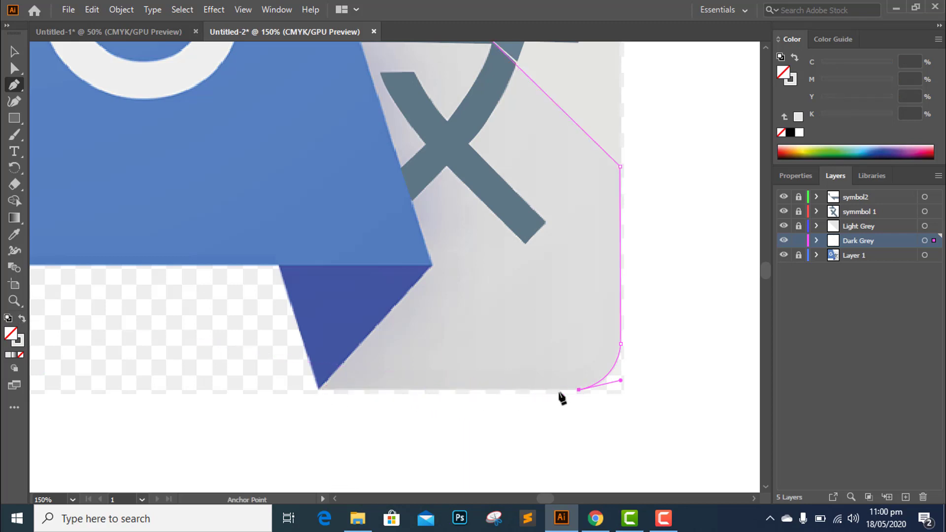
{"action": "left_click", "coordinate": [319, 390]}
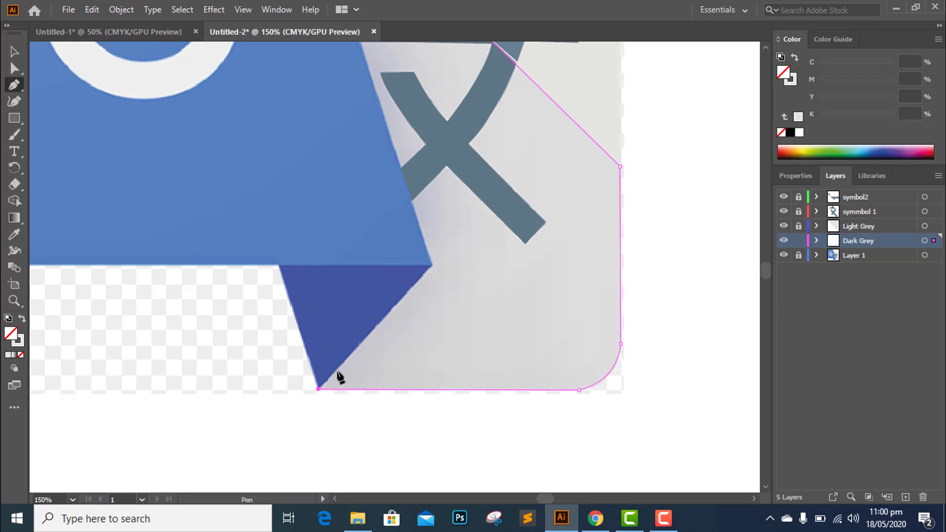
{"action": "left_click", "coordinate": [431, 267]}
{"action": "left_click", "coordinate": [431, 266]}
- Close the shadow outline at its start point and return to the Selection tool
{"action": "scroll", "coordinate": [442, 271], "scroll_direction": "up", "scroll_amount": 3}
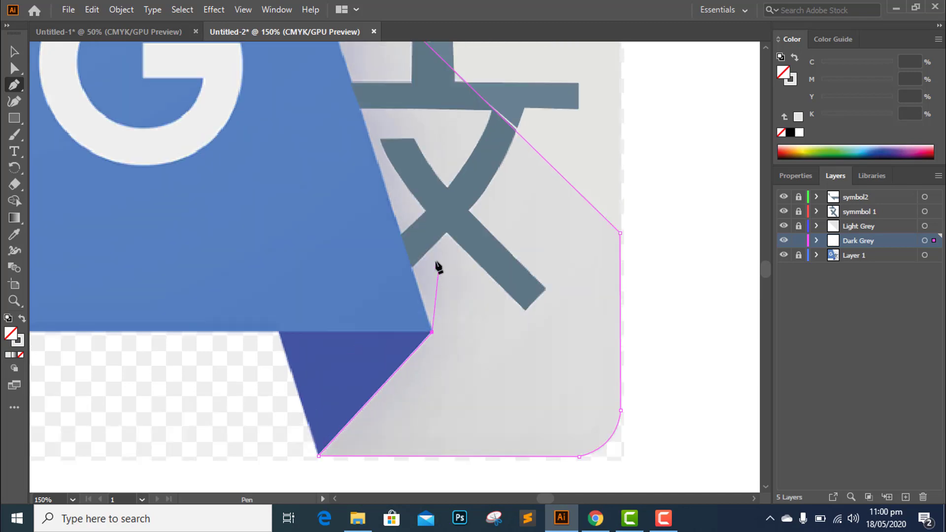
{"action": "scroll", "coordinate": [437, 267], "scroll_direction": "up", "scroll_amount": 4}
{"action": "scroll", "coordinate": [391, 216], "scroll_direction": "up", "scroll_amount": 1}
{"action": "scroll", "coordinate": [391, 212], "scroll_direction": "up", "scroll_amount": 4}
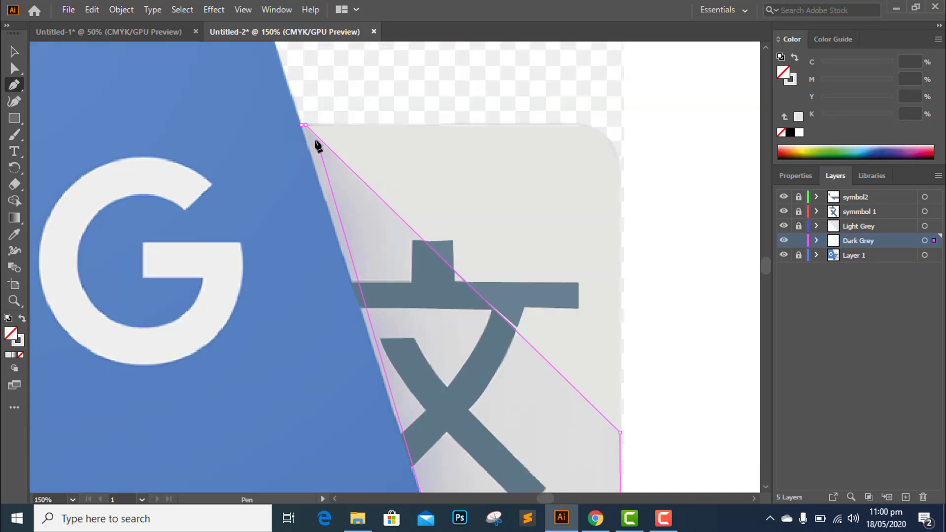
{"action": "left_click", "coordinate": [302, 126]}
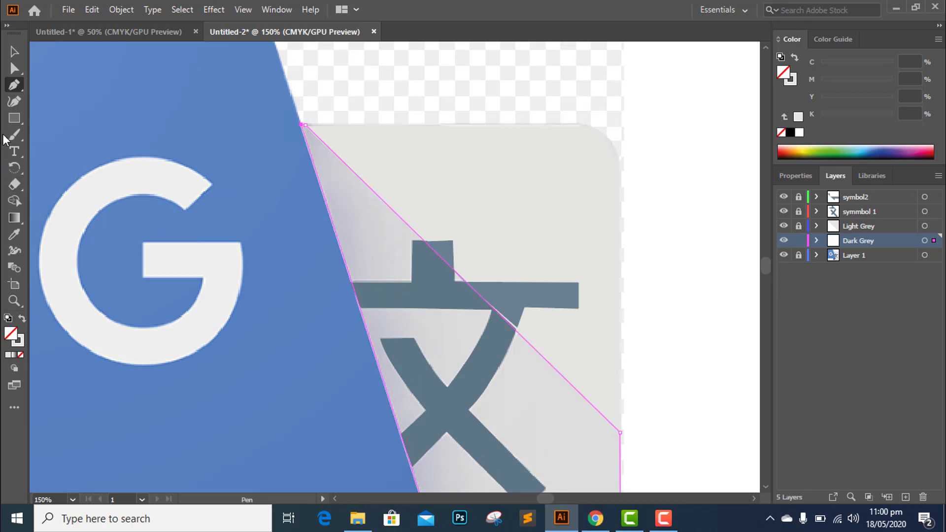
{"action": "left_click", "coordinate": [16, 52]}
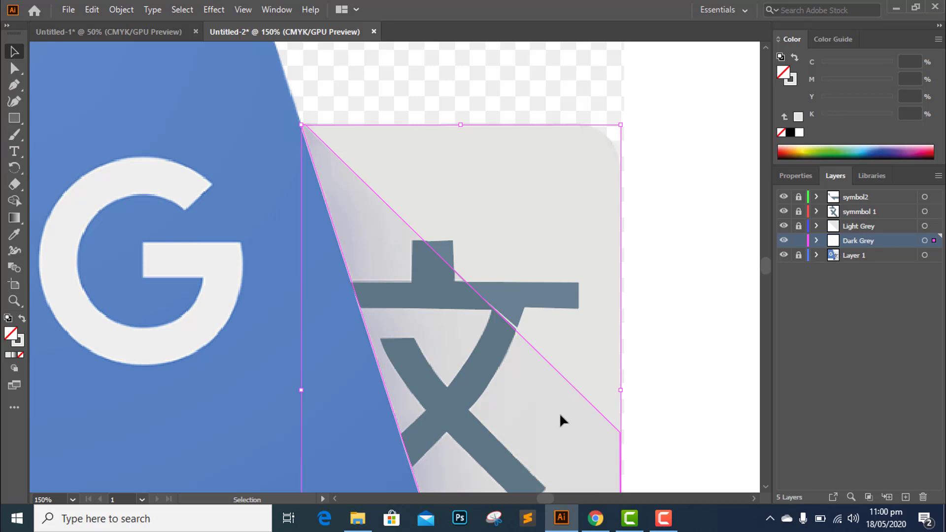
{"action": "scroll", "coordinate": [723, 379], "scroll_direction": "down", "scroll_amount": 1}
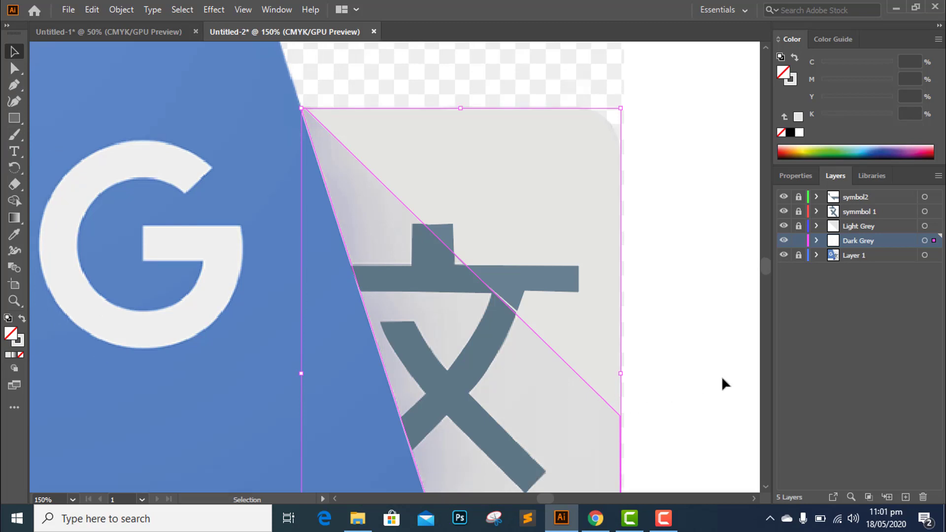
{"action": "scroll", "coordinate": [723, 379], "scroll_direction": "down", "scroll_amount": 1}
{"action": "scroll", "coordinate": [722, 379], "scroll_direction": "down", "scroll_amount": 1}
{"action": "scroll", "coordinate": [722, 379], "scroll_direction": "down", "scroll_amount": 2}
{"action": "scroll", "coordinate": [722, 376], "scroll_direction": "down", "scroll_amount": 2}
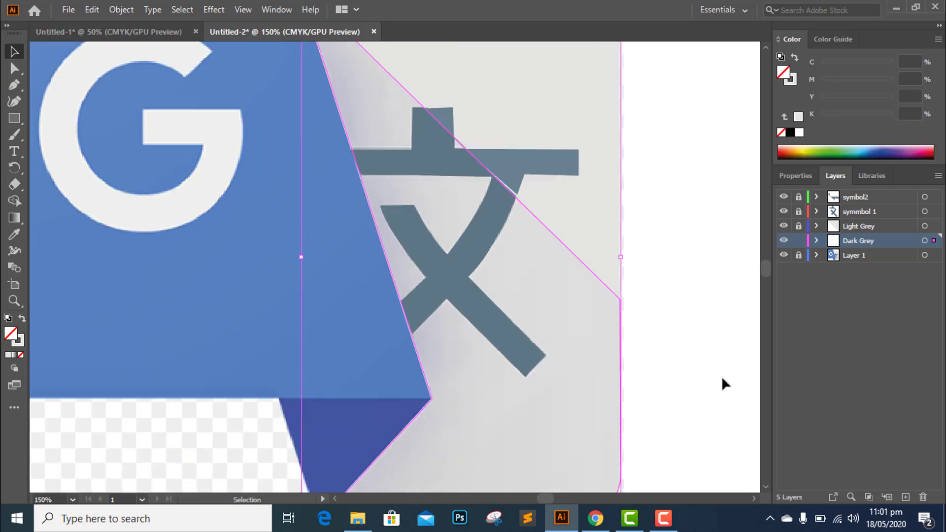
- Fill the shadow shape with the panel's sampled grey and lock the Dark Grey layer
{"action": "left_click", "coordinate": [12, 237]}
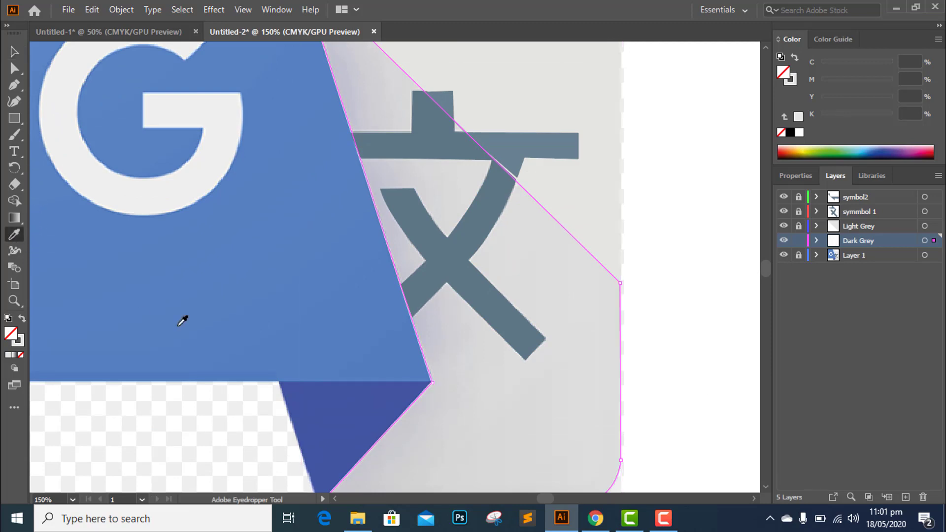
{"action": "left_click", "coordinate": [552, 378]}
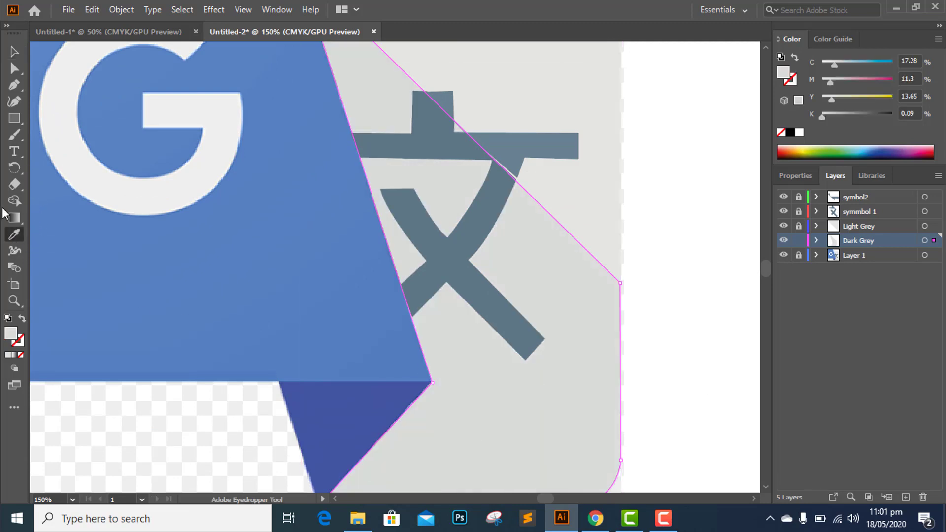
{"action": "left_click", "coordinate": [14, 51]}
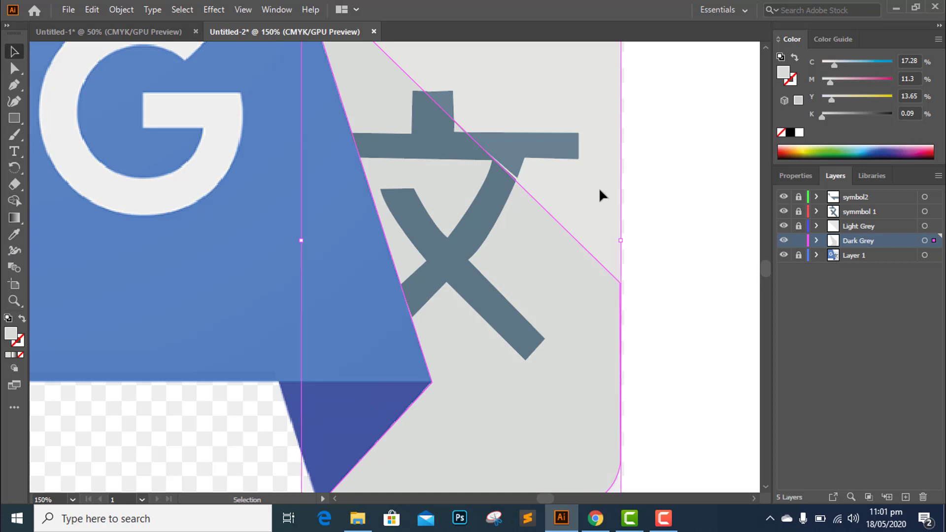
{"action": "left_click", "coordinate": [799, 240]}
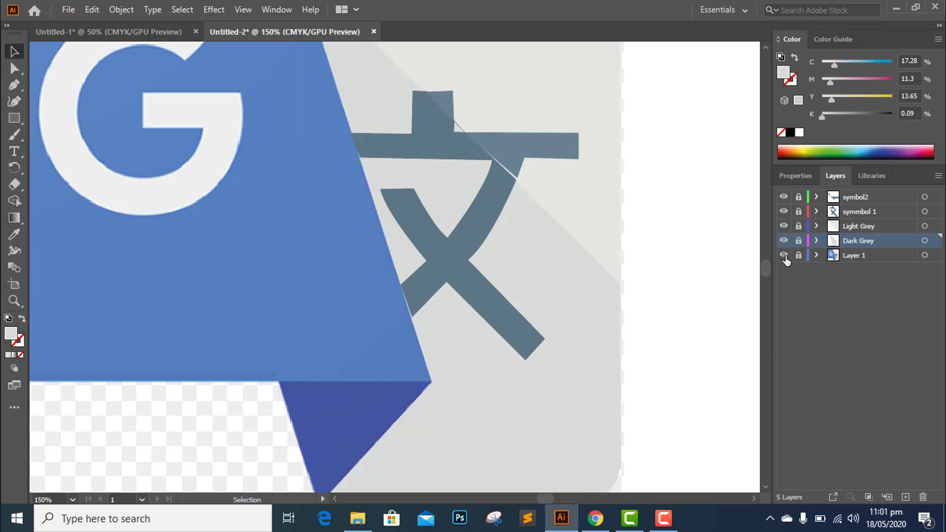
- Hide and reshow Layer 1, Dark Grey and Light Grey to check the traced shape
{"action": "left_click", "coordinate": [784, 256]}
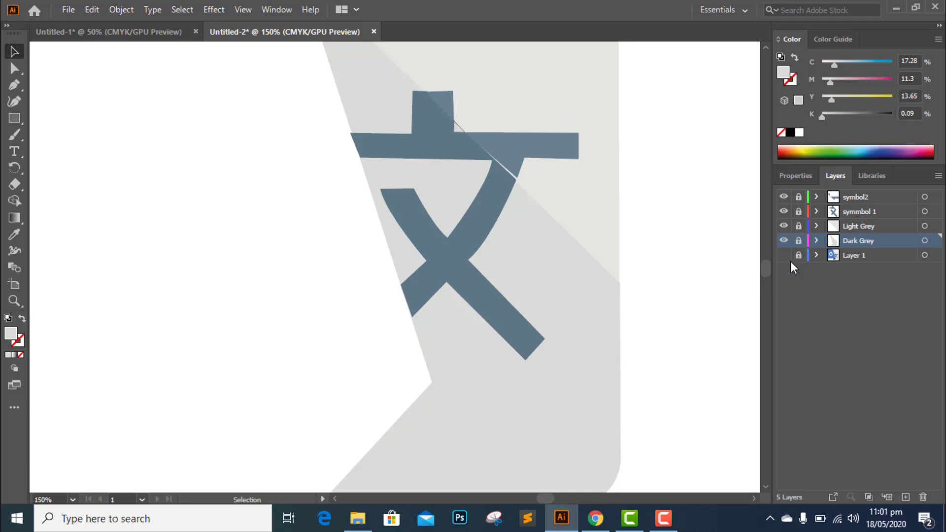
{"action": "left_click", "coordinate": [783, 240]}
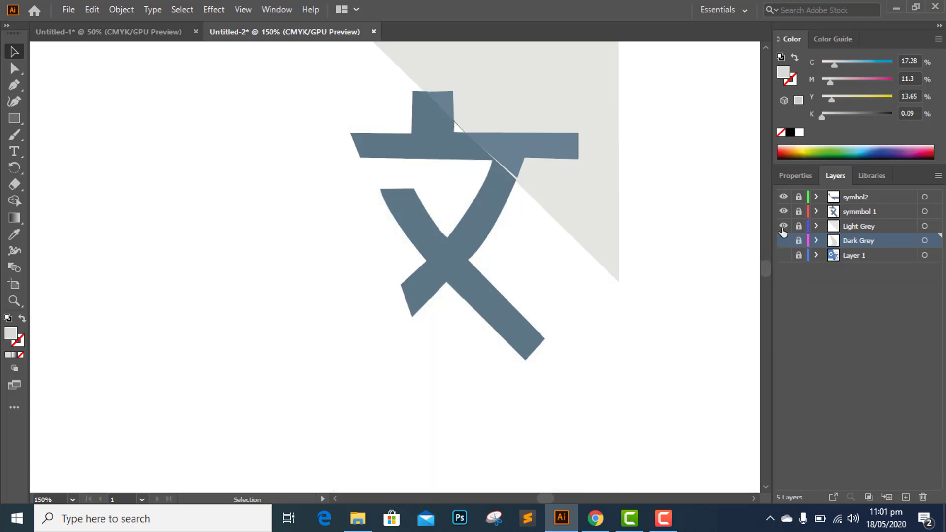
{"action": "left_click", "coordinate": [783, 226]}
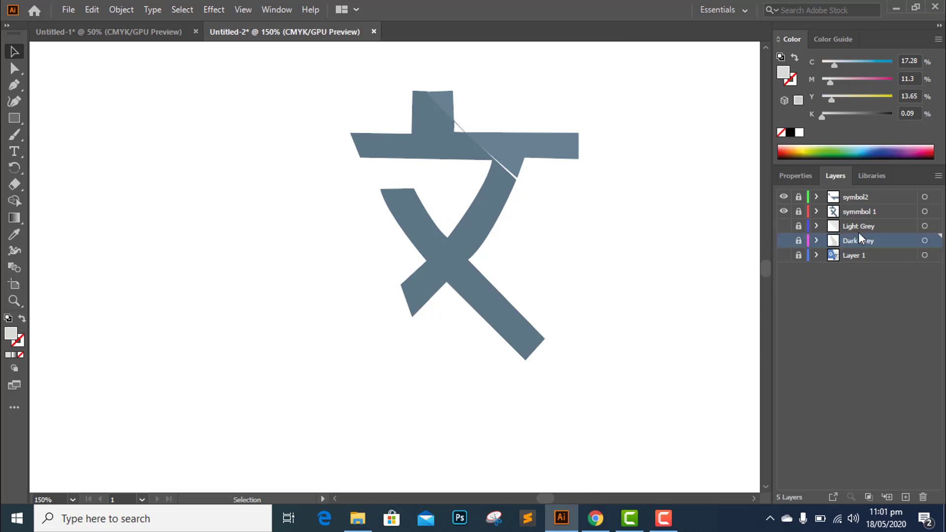
{"action": "left_click", "coordinate": [784, 226]}
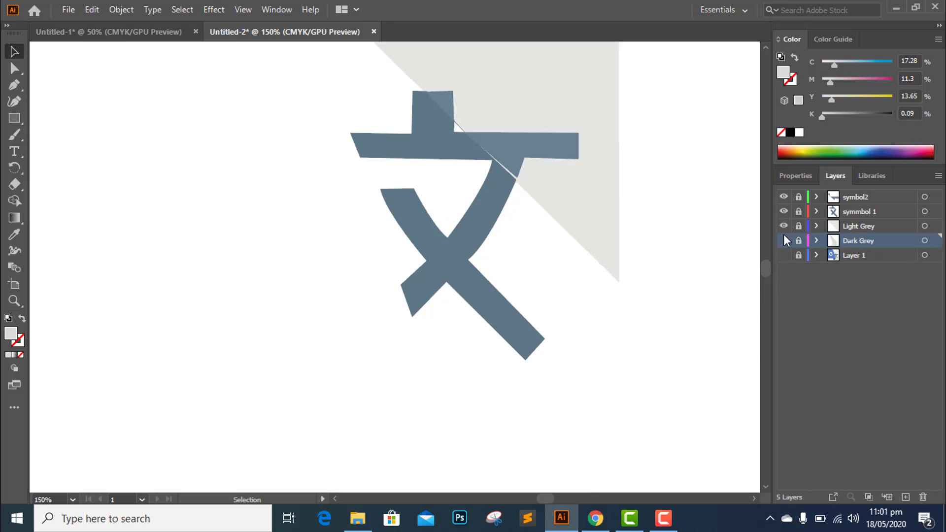
{"action": "left_click", "coordinate": [784, 255]}
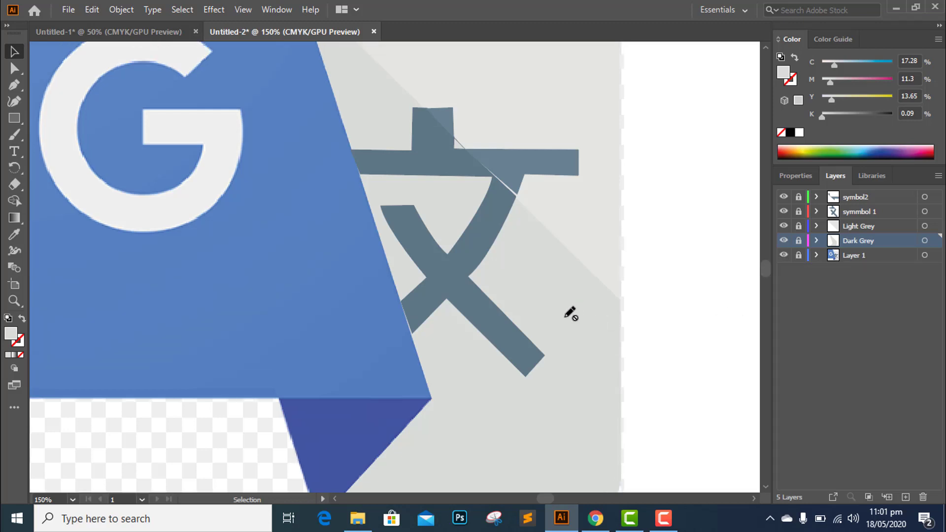
{"action": "scroll", "coordinate": [571, 314], "scroll_direction": "up", "scroll_amount": 1}
{"action": "scroll", "coordinate": [570, 314], "scroll_direction": "up", "scroll_amount": 2}
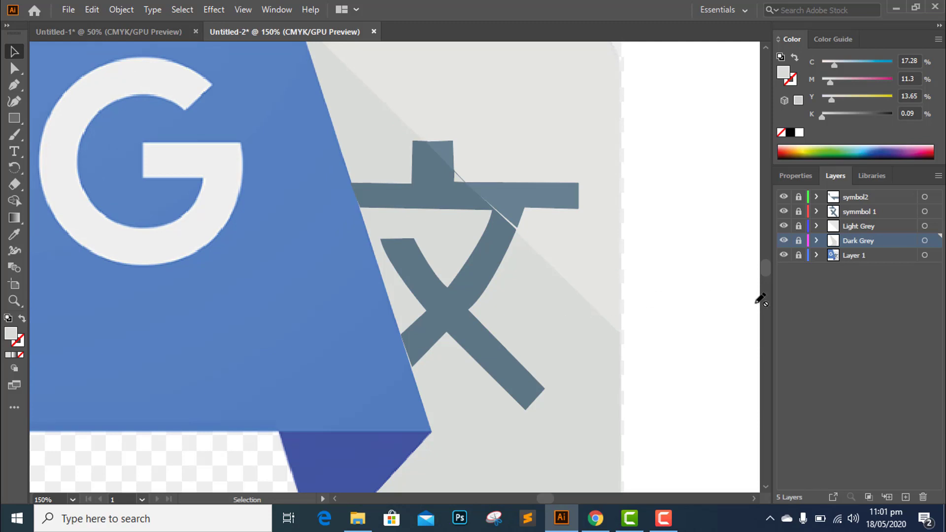
- Unlock Light Grey, make it the active layer, and bring the top-stroke notch into view
{"action": "left_click", "coordinate": [799, 225]}
{"action": "left_click", "coordinate": [848, 226]}
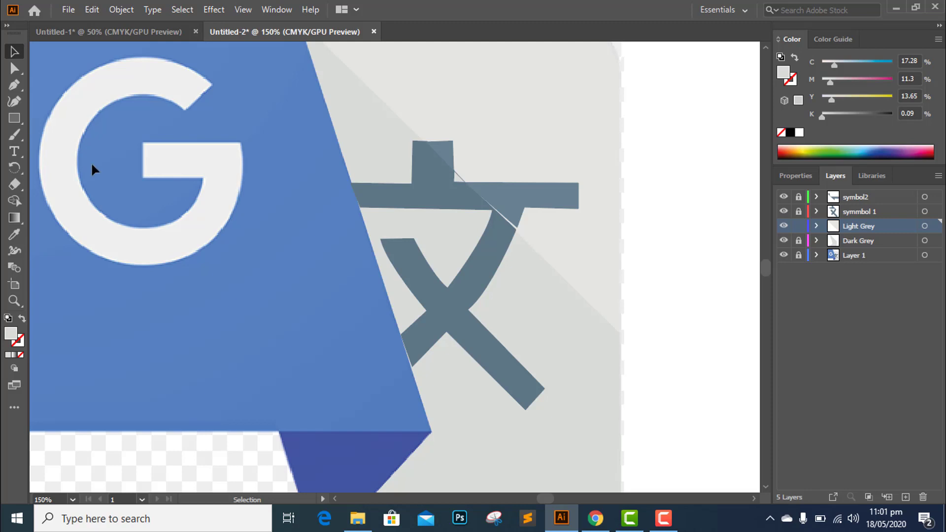
{"action": "scroll", "coordinate": [92, 169], "scroll_direction": "up", "scroll_amount": 3}
{"action": "mouse_move", "coordinate": [608, 262]}
{"action": "left_mouse_down"}
{"action": "mouse_move", "coordinate": [321, 262]}
{"action": "mouse_move", "coordinate": [173, 243]}
{"action": "left_mouse_up"}
{"action": "left_click_drag", "start_coordinate": [434, 211], "coordinate": [284, 238]}
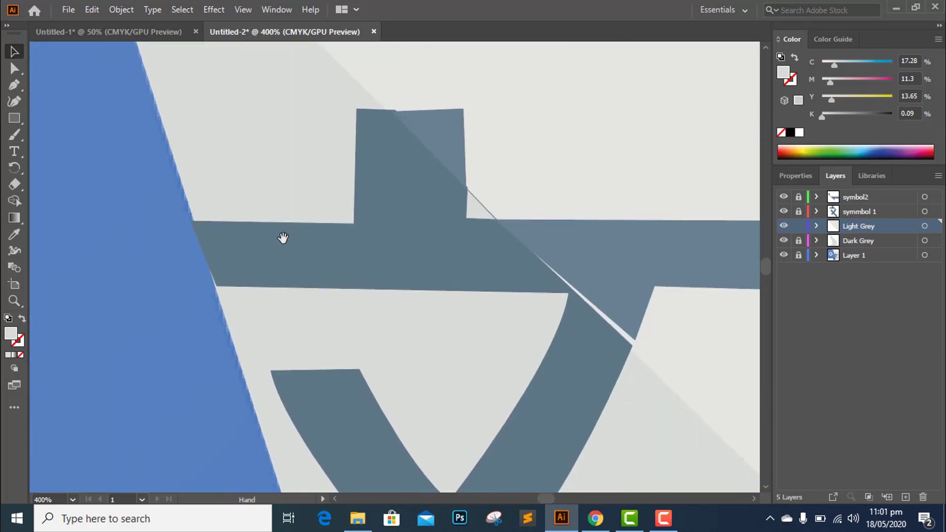
- Draw a small triangle over the notch, sample its grey, and hide Layer 1
{"action": "left_click", "coordinate": [13, 85]}
{"action": "left_click", "coordinate": [466, 190]}
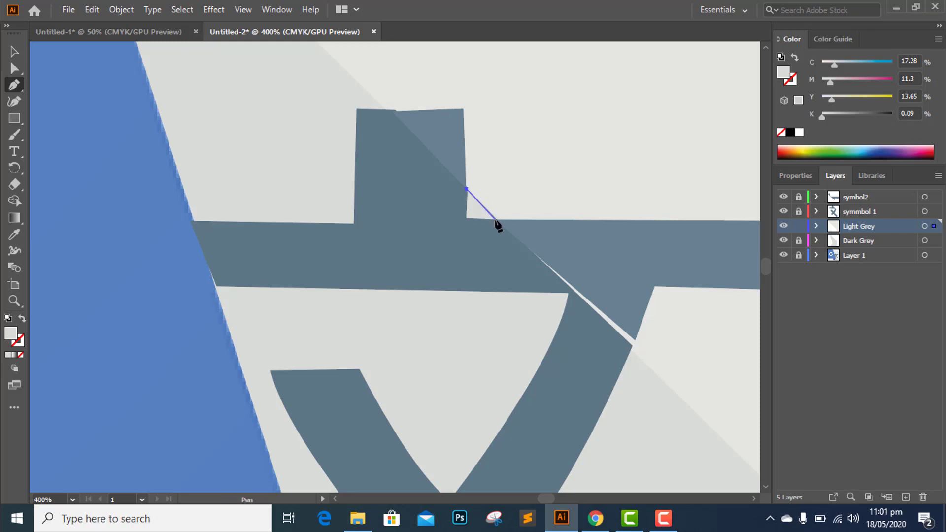
{"action": "left_click", "coordinate": [467, 220]}
{"action": "left_click", "coordinate": [467, 189]}
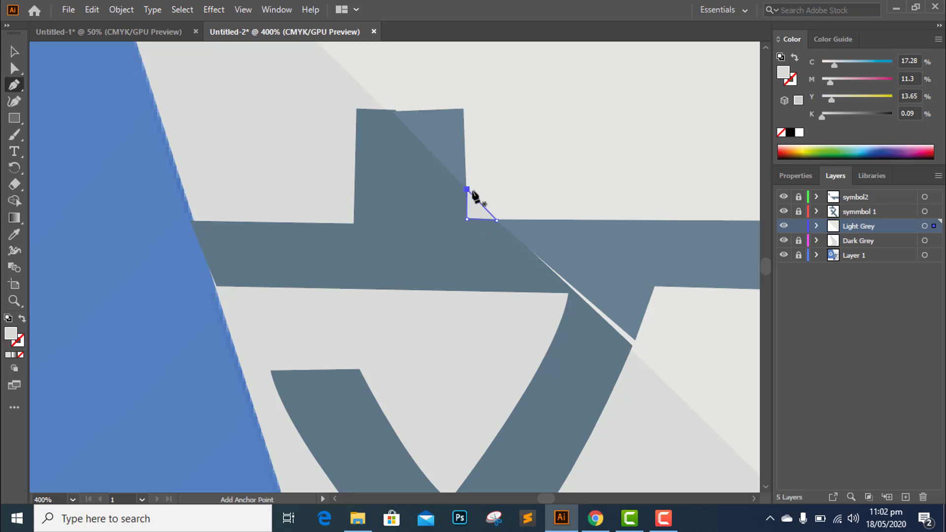
{"action": "left_click", "coordinate": [13, 51]}
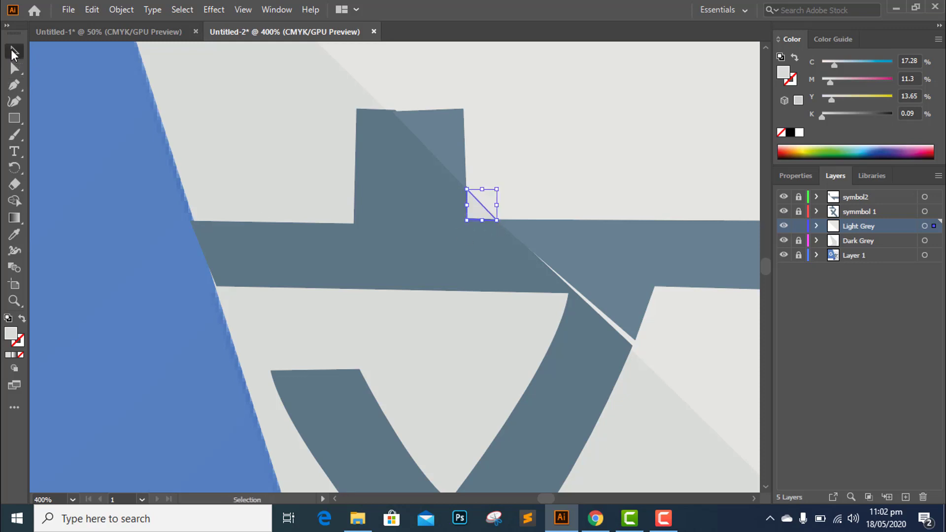
{"action": "left_click", "coordinate": [14, 235]}
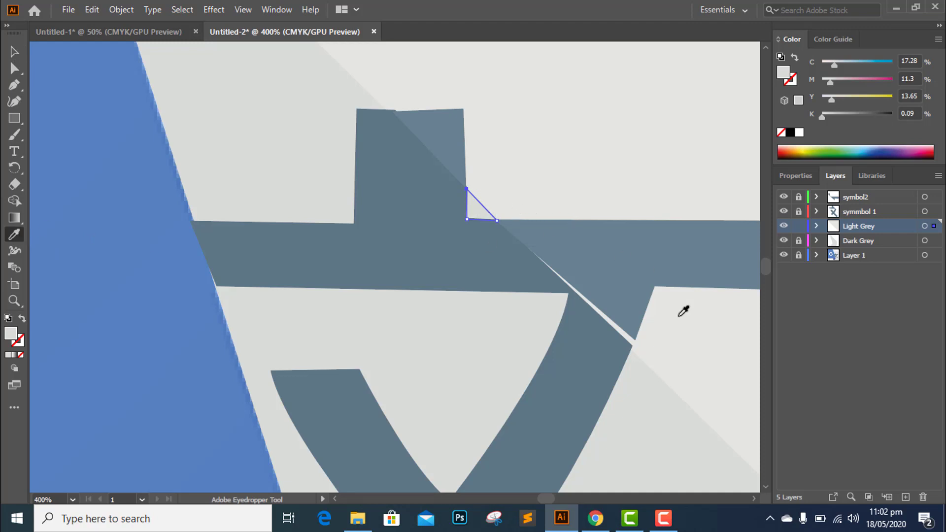
{"action": "left_click", "coordinate": [783, 256]}
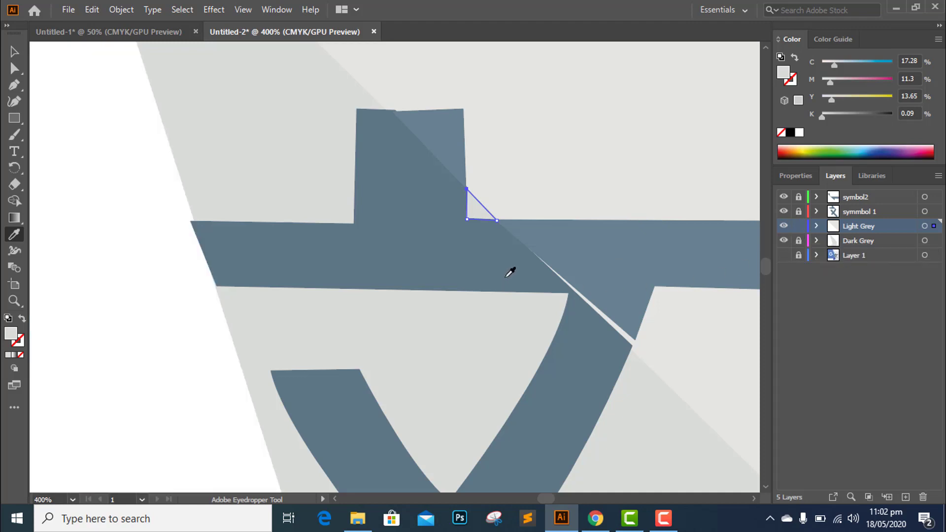
{"action": "scroll", "coordinate": [498, 271], "scroll_direction": "down", "scroll_amount": 2}
{"action": "scroll", "coordinate": [498, 271], "scroll_direction": "down", "scroll_amount": 2}
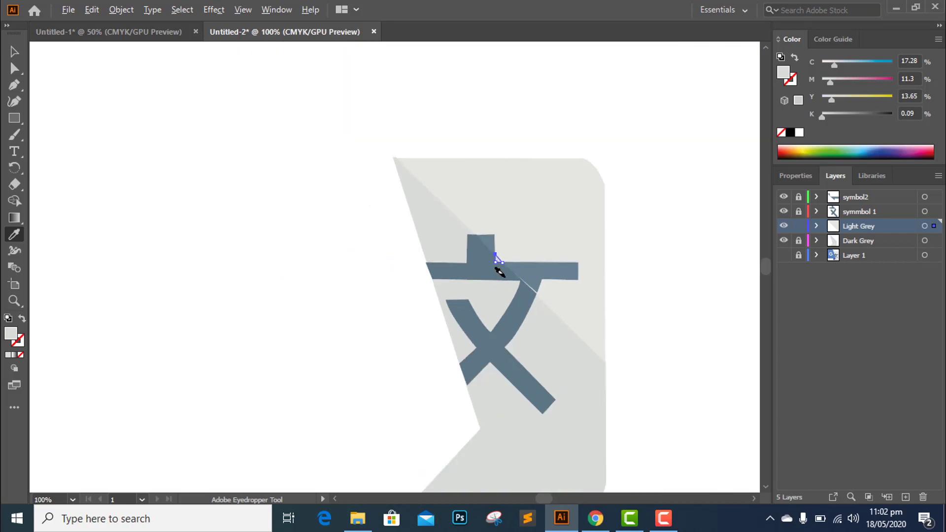
{"action": "scroll", "coordinate": [500, 271], "scroll_direction": "down", "scroll_amount": 1}
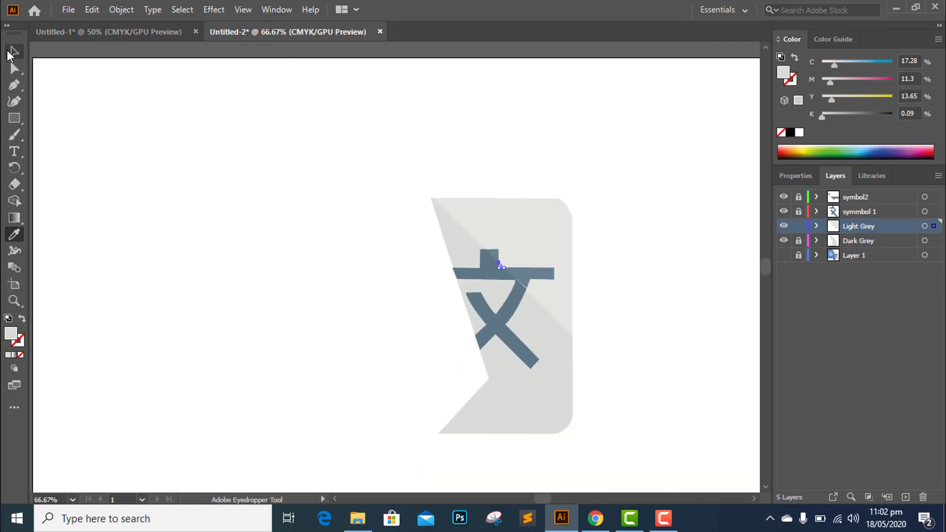
{"action": "left_click", "coordinate": [10, 53]}
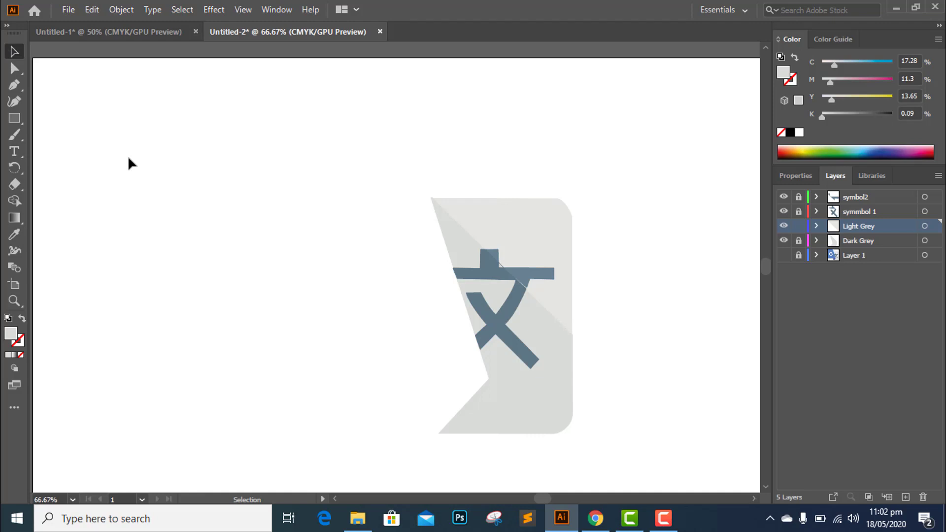
- Toggle symmbol 1 and symbol2 visibility to inspect them, then show Layer 1 and make it active
{"action": "left_click", "coordinate": [783, 212]}
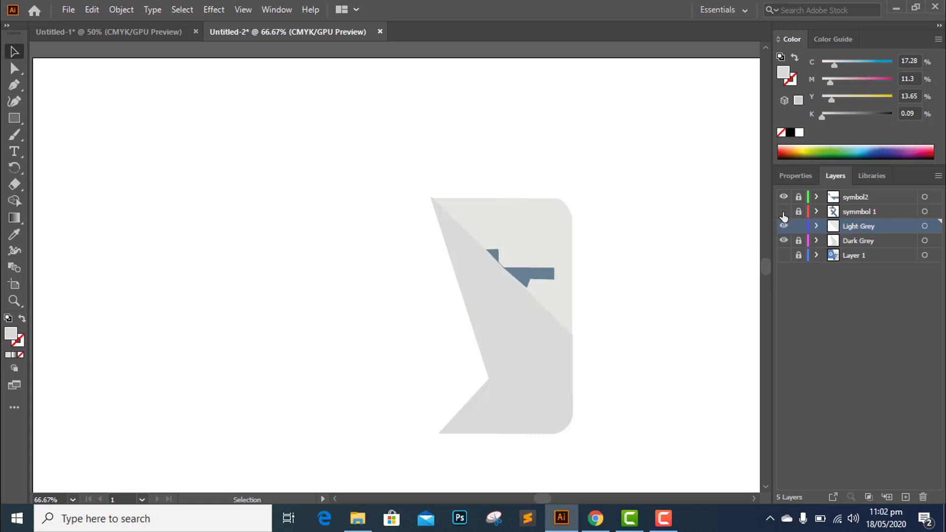
{"action": "left_click", "coordinate": [784, 212]}
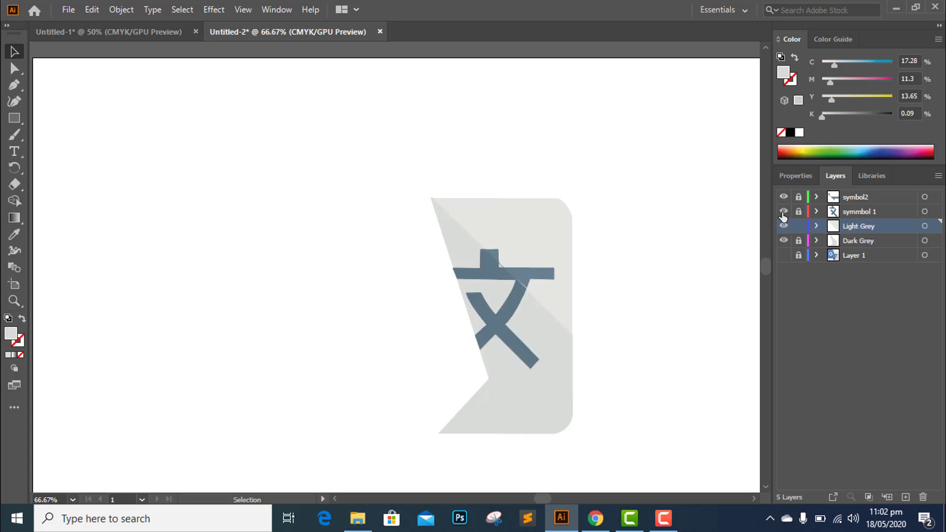
{"action": "left_click", "coordinate": [783, 212]}
{"action": "left_click", "coordinate": [784, 197]}
{"action": "left_click", "coordinate": [784, 197]}
{"action": "left_click", "coordinate": [784, 255]}
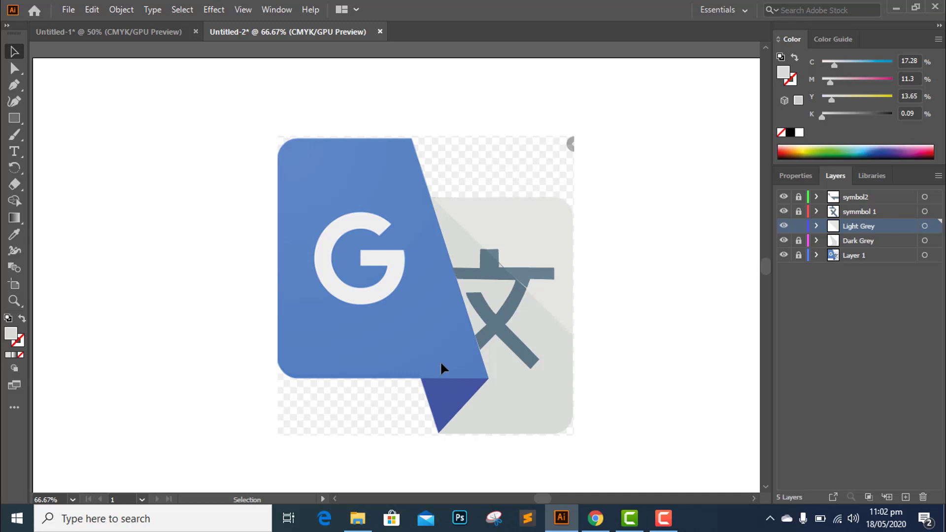
{"action": "left_click", "coordinate": [853, 257]}
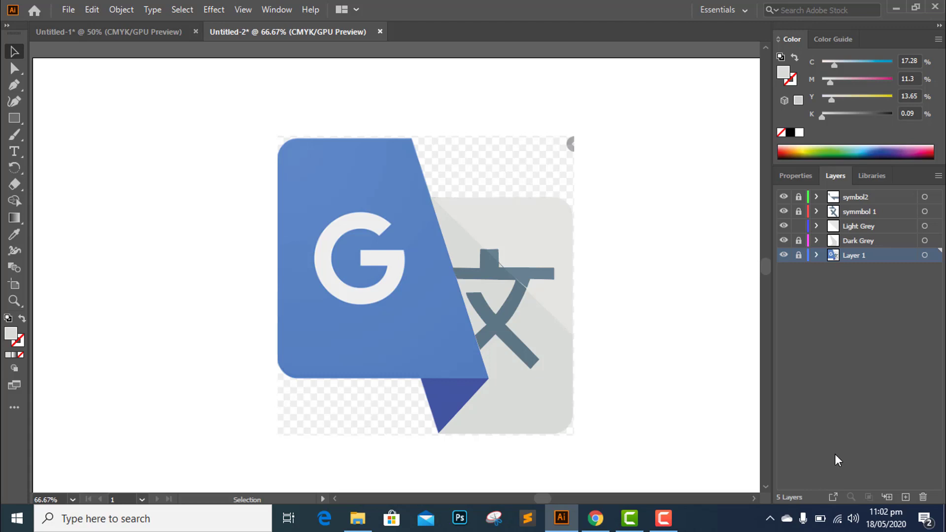
- Add a new layer named 'G', lock the Light Grey and Dark Grey layers, and choose the Pen tool
{"action": "left_click", "coordinate": [906, 498]}
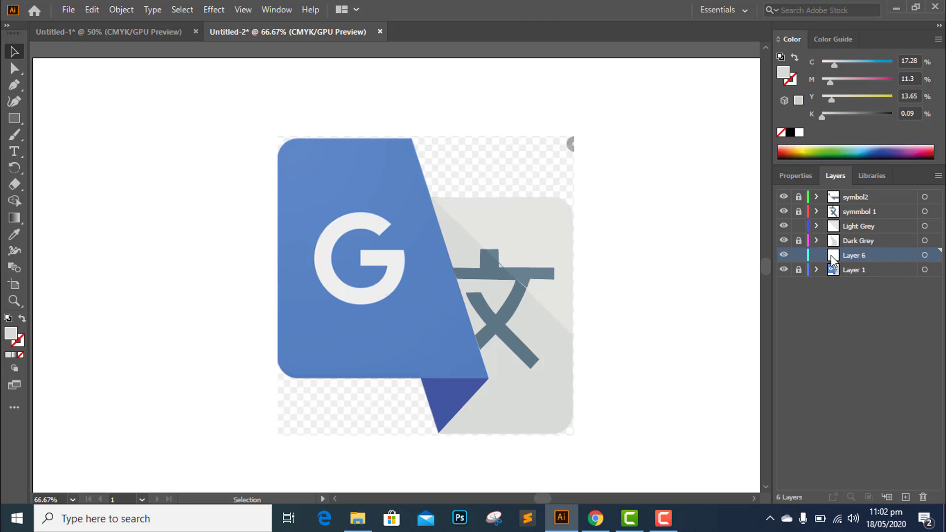
{"action": "double_click", "coordinate": [852, 258]}
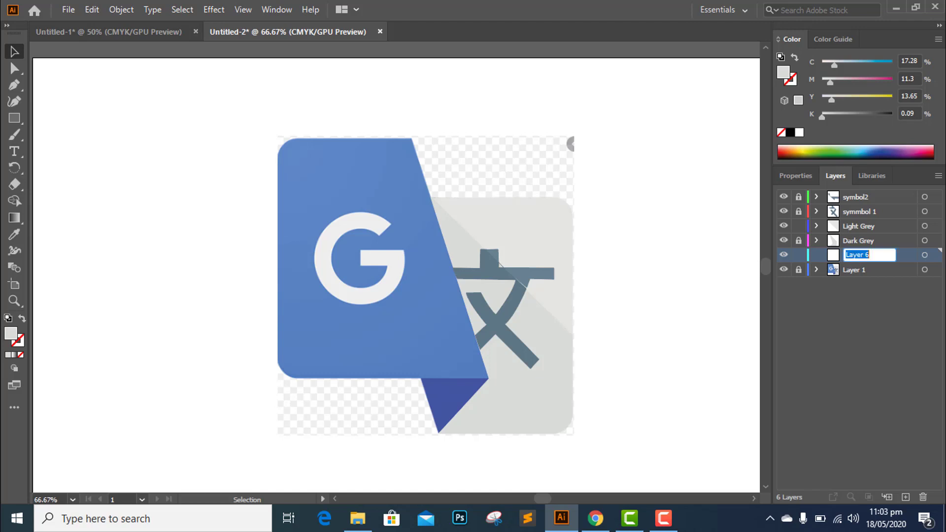
{"action": "type", "text": "G"}
{"action": "key", "text": "Return"}
{"action": "left_click_drag", "start_coordinate": [799, 240], "coordinate": [799, 226]}
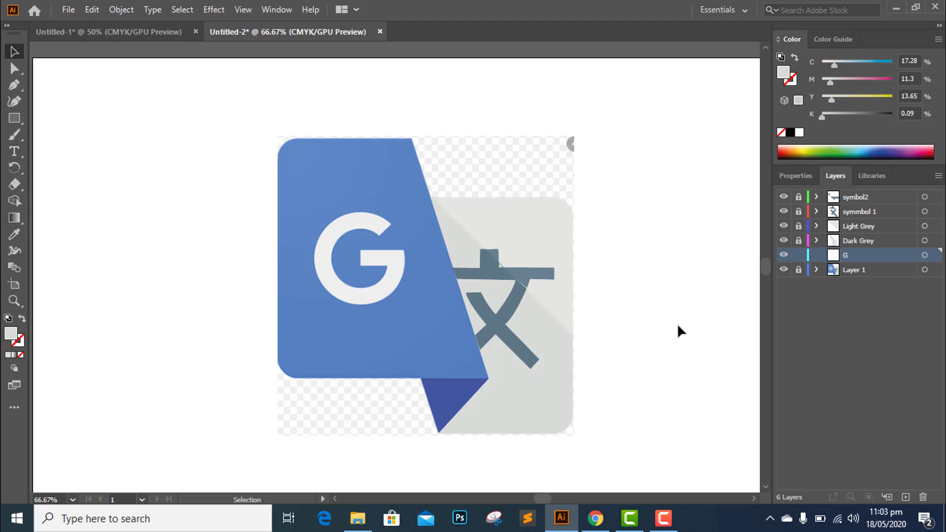
{"action": "left_click", "coordinate": [14, 85]}
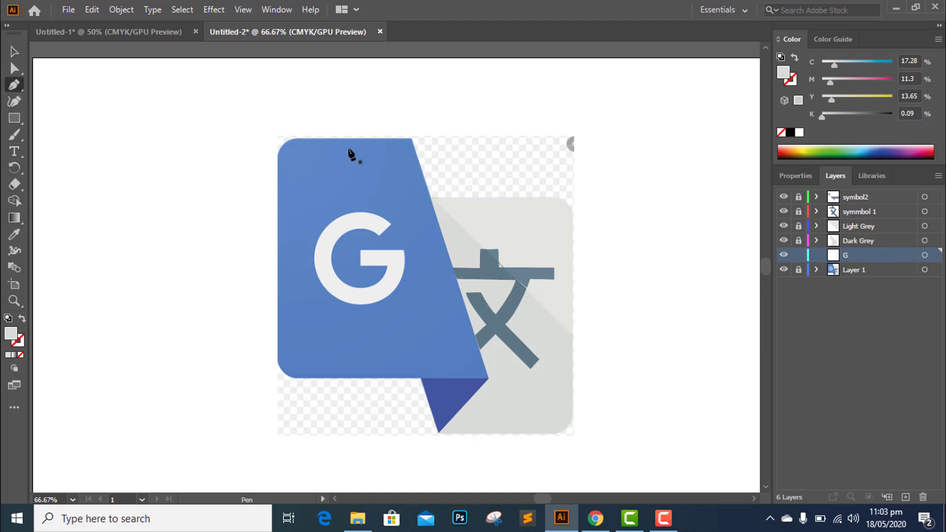
- Trace the blue panel's right and bottom edges with a rounded bottom-left corner, fill removed
{"action": "left_click", "coordinate": [409, 139]}
{"action": "left_click", "coordinate": [487, 378]}
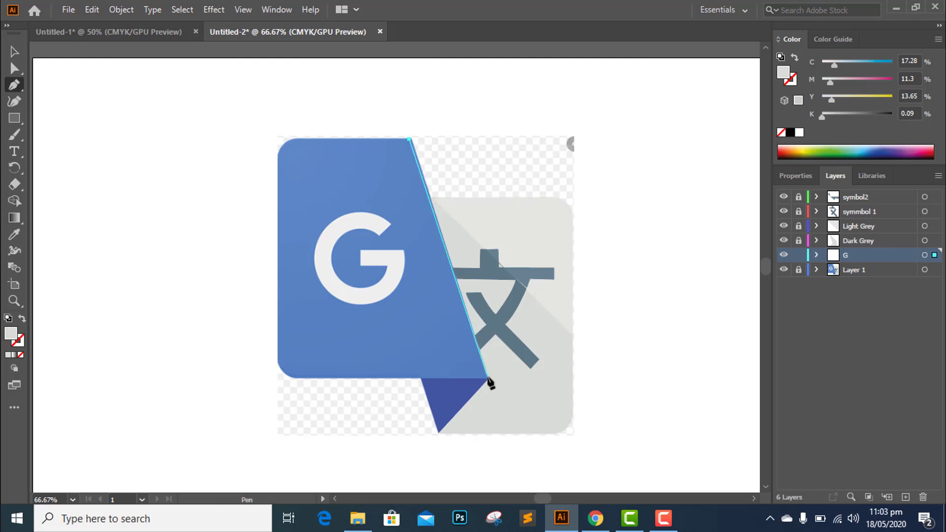
{"action": "left_click", "coordinate": [488, 378]}
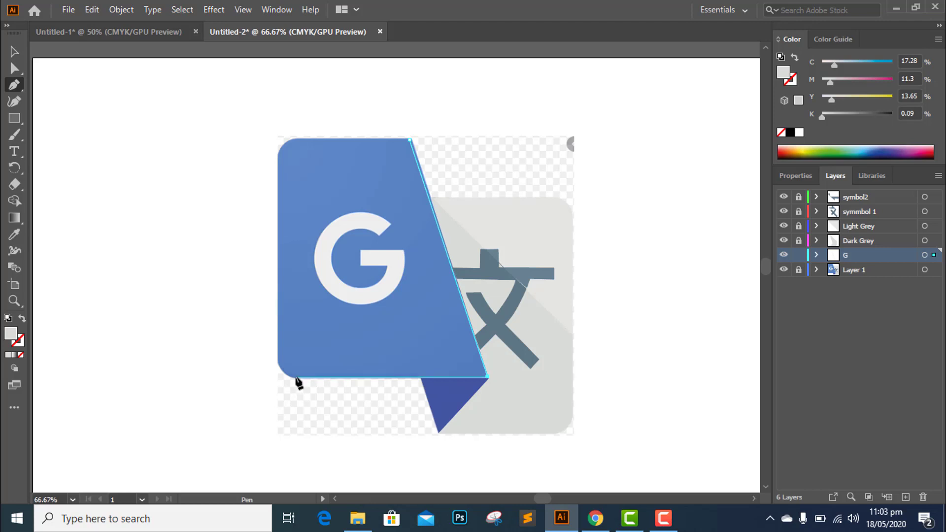
{"action": "left_click", "coordinate": [295, 377]}
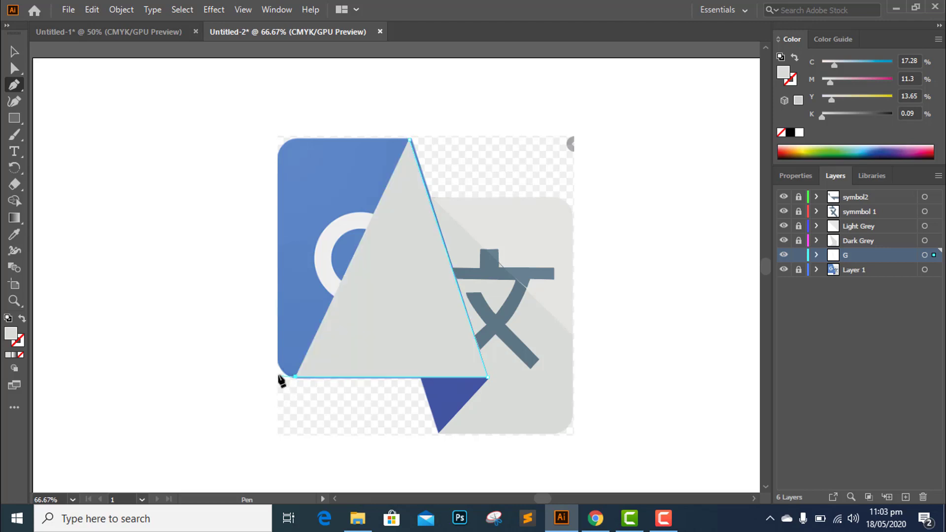
{"action": "left_click", "coordinate": [22, 319]}
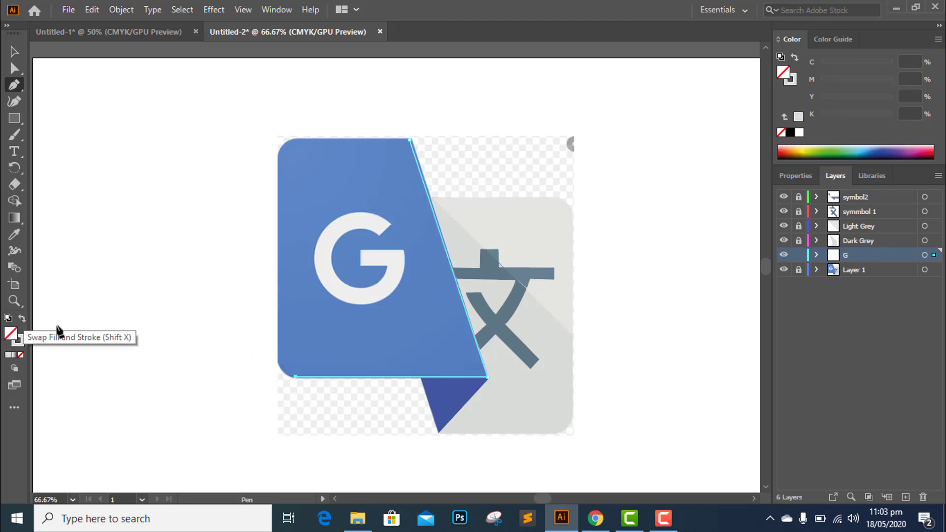
{"action": "left_click", "coordinate": [278, 349]}
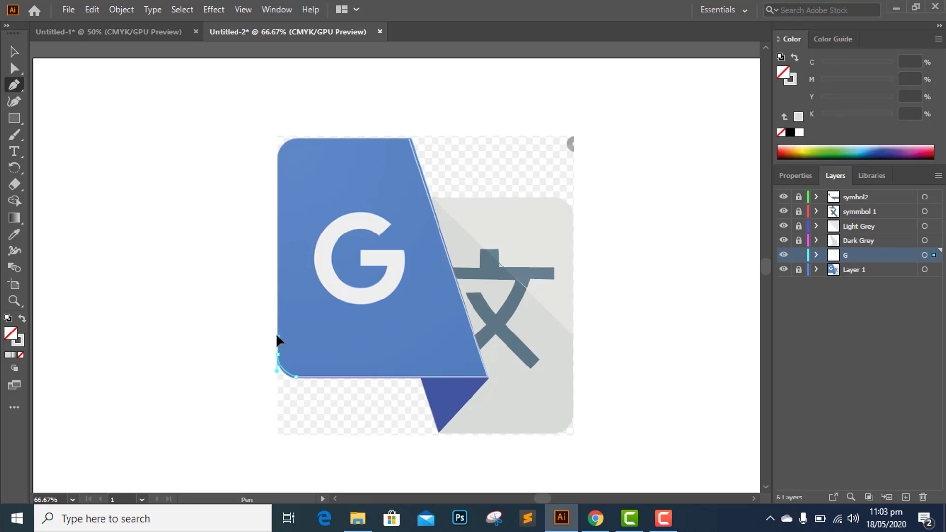
{"action": "left_click_drag", "start_coordinate": [276, 333], "coordinate": [276, 328]}
{"action": "left_click", "coordinate": [277, 354]}
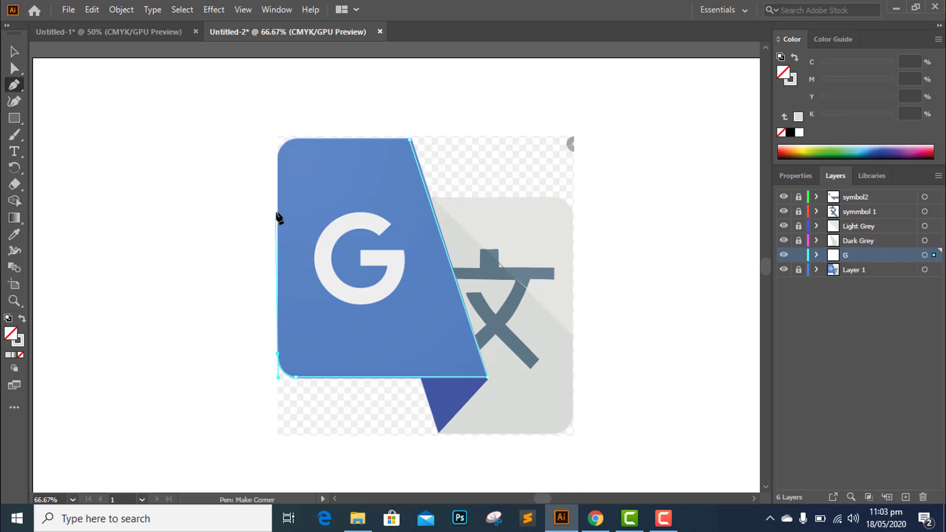
- Trace the left edge and rounded top-left corner, then close the panel outline
{"action": "left_click", "coordinate": [278, 160]}
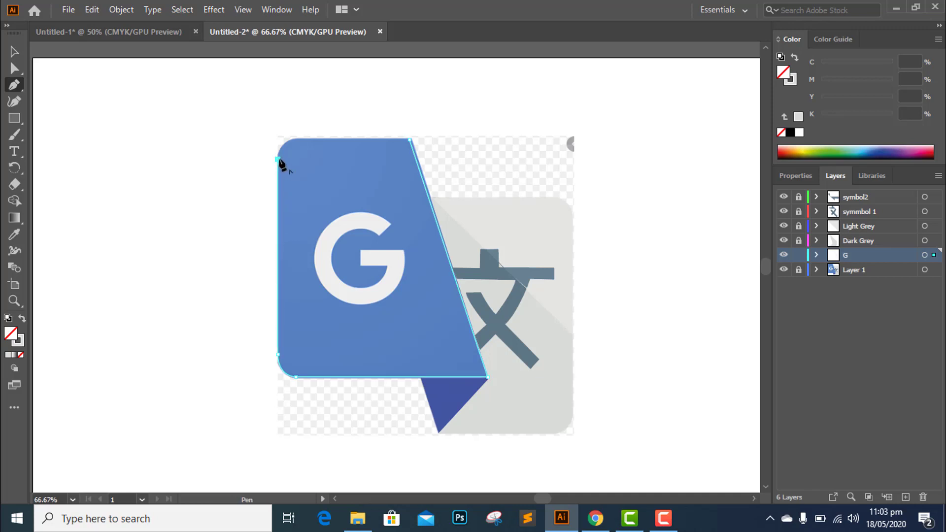
{"action": "left_click", "coordinate": [298, 139]}
{"action": "left_click_drag", "start_coordinate": [319, 131], "coordinate": [321, 130]}
{"action": "key", "text": "ctrl+z"}
{"action": "left_click_drag", "start_coordinate": [315, 136], "coordinate": [333, 132]}
{"action": "left_click_drag", "start_coordinate": [333, 133], "coordinate": [333, 132]}
{"action": "left_click", "coordinate": [414, 148], "text": "ctrl"}
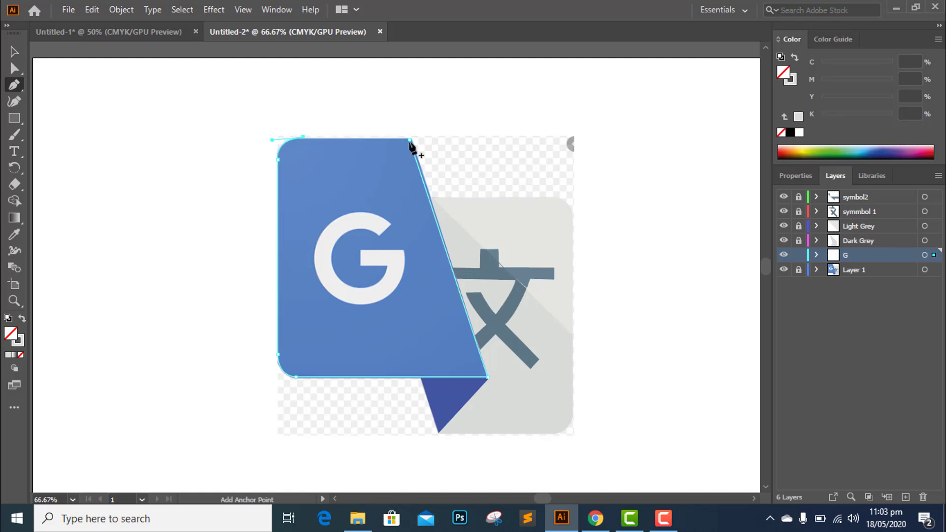
{"action": "left_click", "coordinate": [411, 141]}
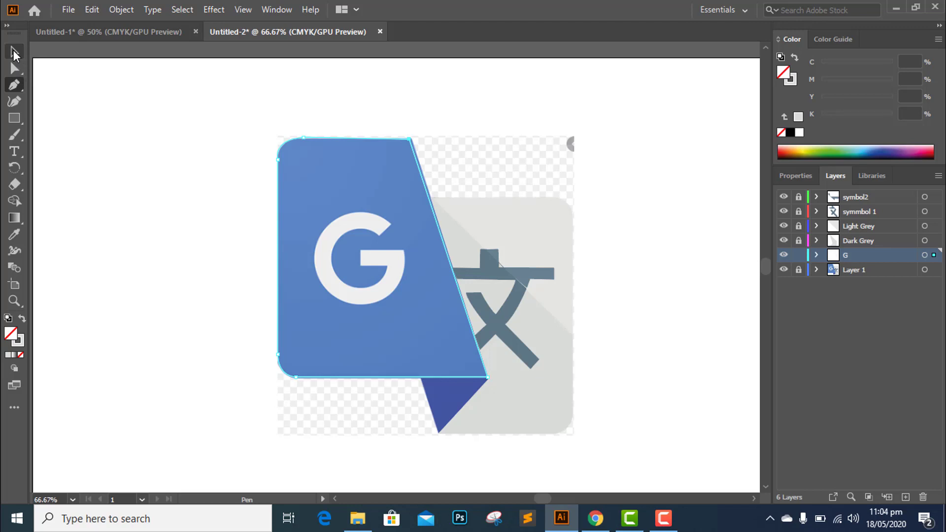
{"action": "left_click", "coordinate": [14, 52]}
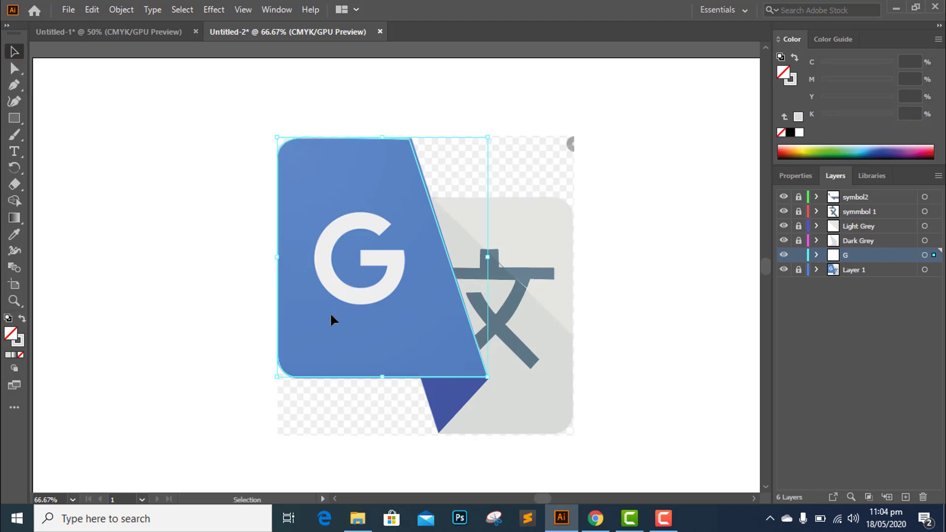
- Move the panel outline left of the logo, rename its layer 'Blue shape', and add a layer above Layer 1
{"action": "left_click_drag", "start_coordinate": [277, 324], "coordinate": [186, 355]}
{"action": "left_click_drag", "start_coordinate": [326, 138], "coordinate": [108, 186]}
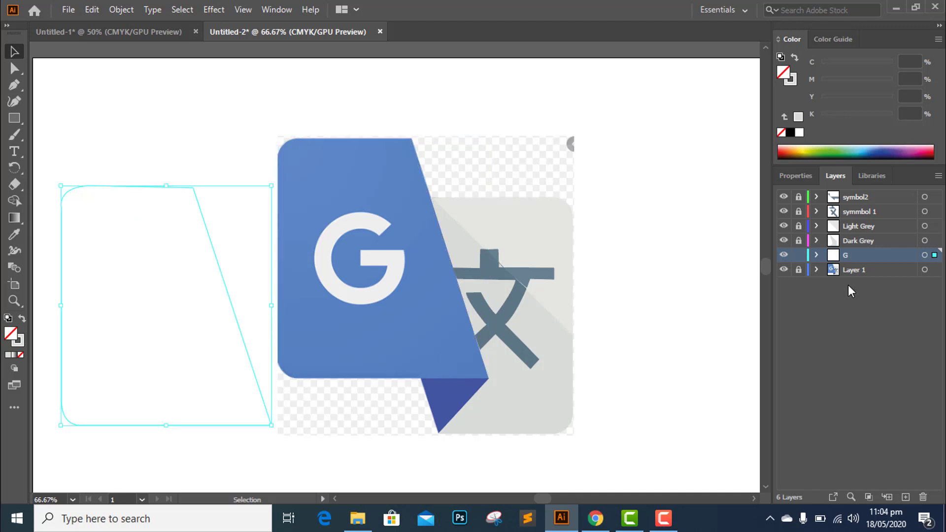
{"action": "double_click", "coordinate": [849, 256]}
{"action": "type", "text": "Blue shape"}
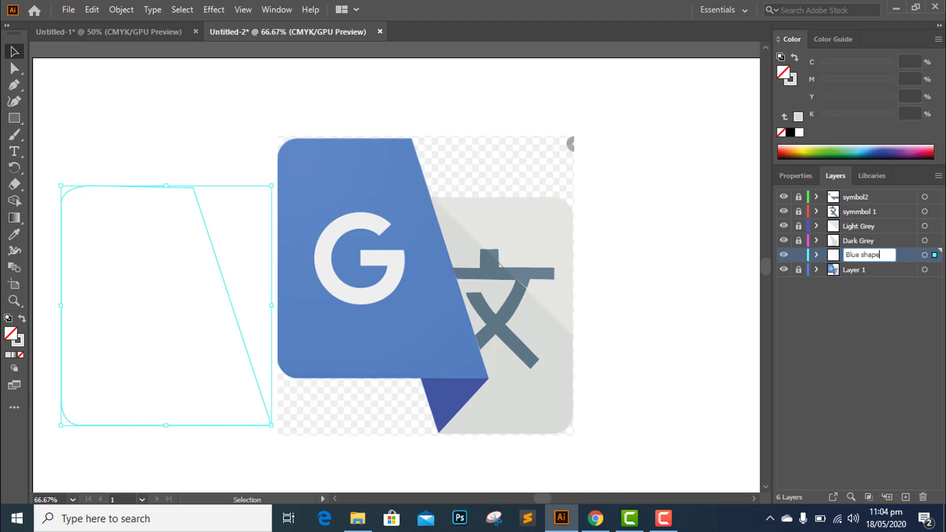
{"action": "left_click", "coordinate": [718, 387]}
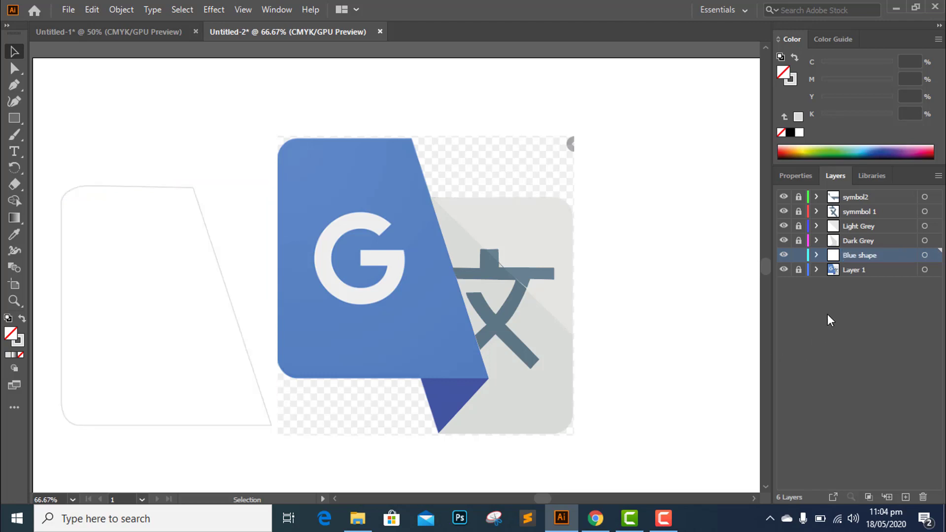
{"action": "left_click", "coordinate": [844, 271]}
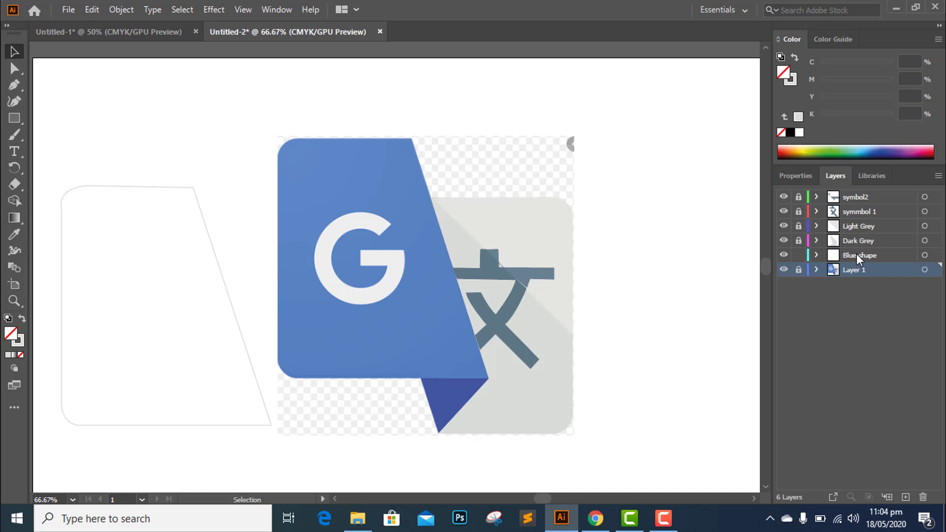
{"action": "left_click", "coordinate": [906, 497]}
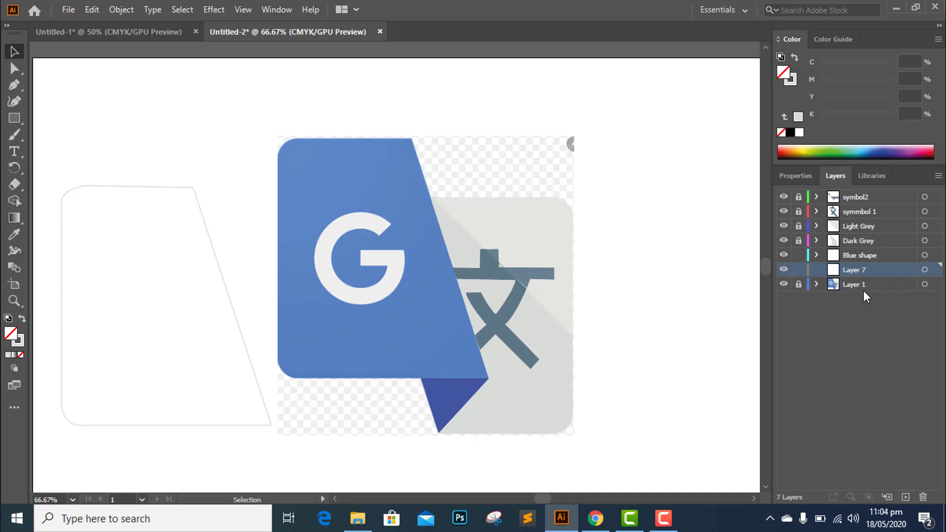
- Rename the new Layer 7 to 'G'
{"action": "double_click", "coordinate": [860, 270]}
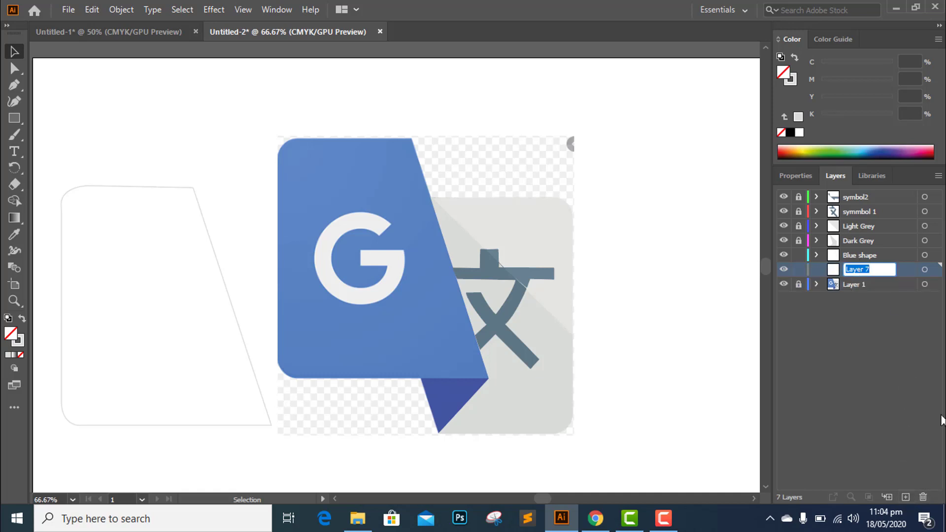
{"action": "type", "text": "G"}
{"action": "key", "text": "Return"}
{"action": "scroll", "coordinate": [117, 230], "scroll_direction": "up", "scroll_amount": 1}
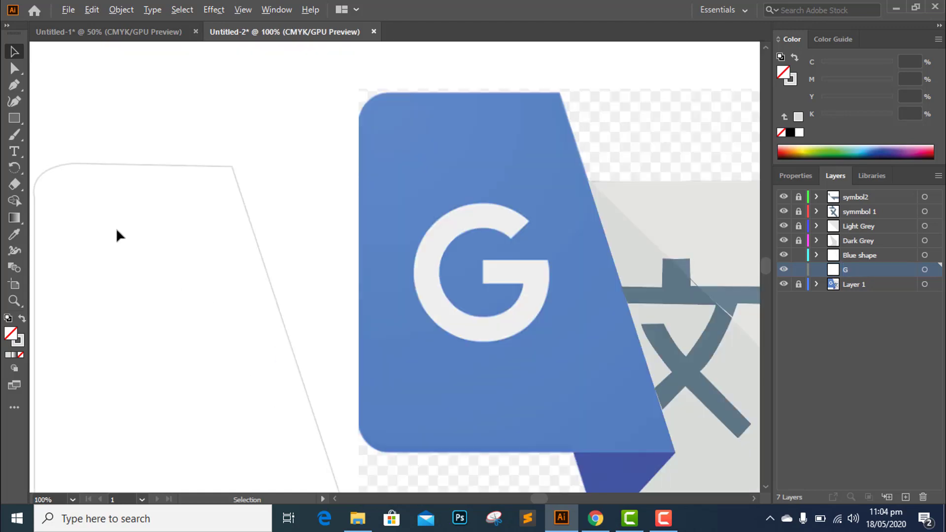
- Begin a Pen path at the G's top-right end with a curved anchor along its top edge
{"action": "left_click", "coordinate": [13, 86]}
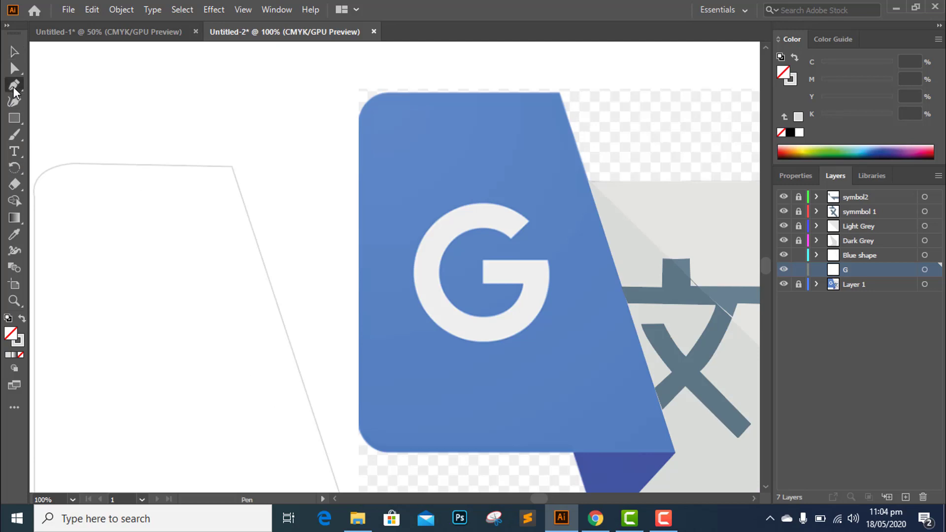
{"action": "left_click", "coordinate": [528, 222]}
{"action": "mouse_move", "coordinate": [430, 230]}
{"action": "left_mouse_down"}
{"action": "mouse_move", "coordinate": [367, 286]}
{"action": "mouse_move", "coordinate": [386, 284]}
{"action": "mouse_move", "coordinate": [377, 288]}
{"action": "left_mouse_up"}
{"action": "key", "text": "ctrl+z"}
{"action": "left_click_drag", "start_coordinate": [452, 211], "coordinate": [400, 229]}
- Extend the G path with curved anchors down the left side and around the bottom
{"action": "left_click", "coordinate": [452, 212]}
{"action": "left_click_drag", "start_coordinate": [427, 312], "coordinate": [465, 371]}
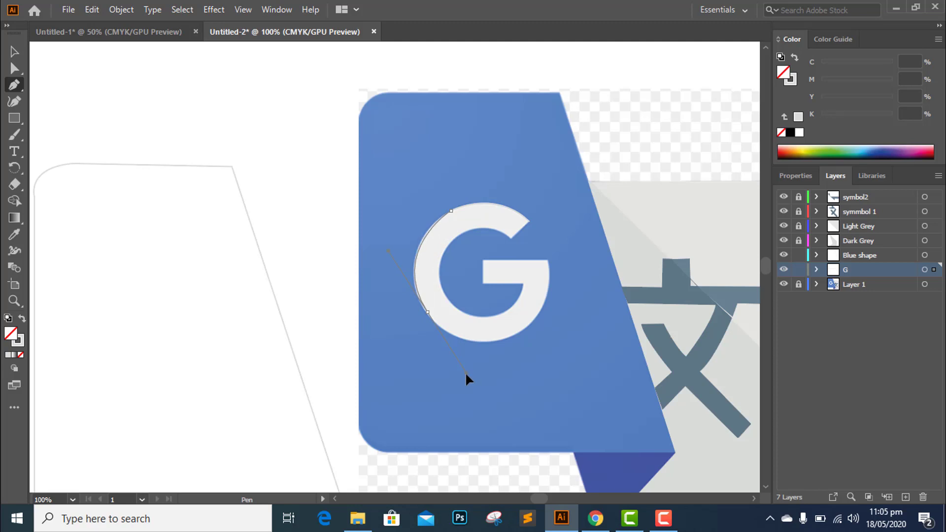
{"action": "left_click_drag", "start_coordinate": [465, 372], "coordinate": [471, 379]}
{"action": "key", "text": "ctrl+z"}
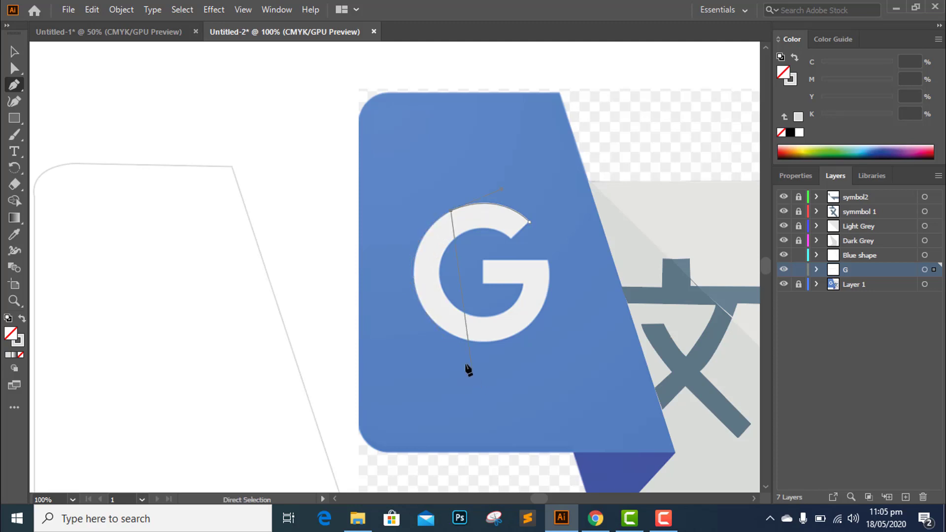
{"action": "left_click_drag", "start_coordinate": [417, 294], "coordinate": [435, 347]}
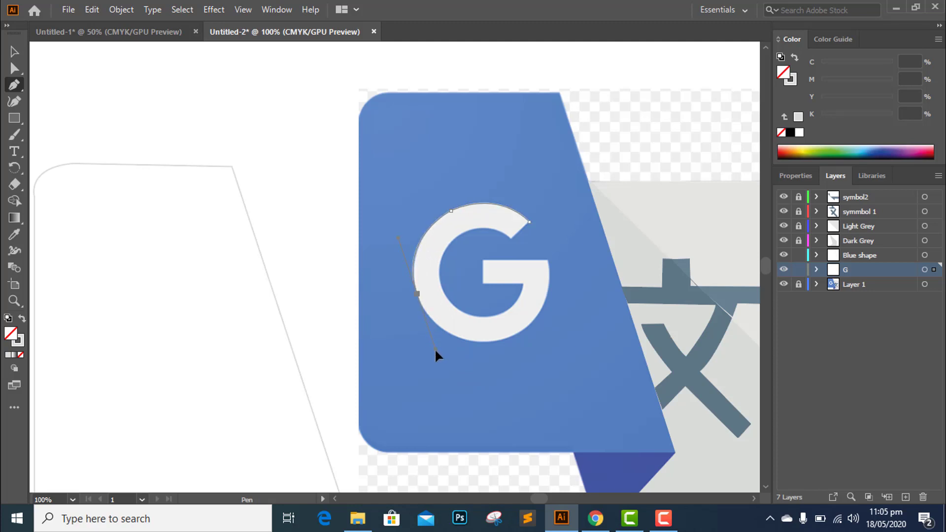
{"action": "left_click", "coordinate": [417, 294]}
{"action": "left_click_drag", "start_coordinate": [480, 343], "coordinate": [542, 357]}
{"action": "left_click", "coordinate": [480, 343]}
- Curve the path up the G's right side to the crossbar's right end
{"action": "left_click_drag", "start_coordinate": [550, 289], "coordinate": [563, 232]}
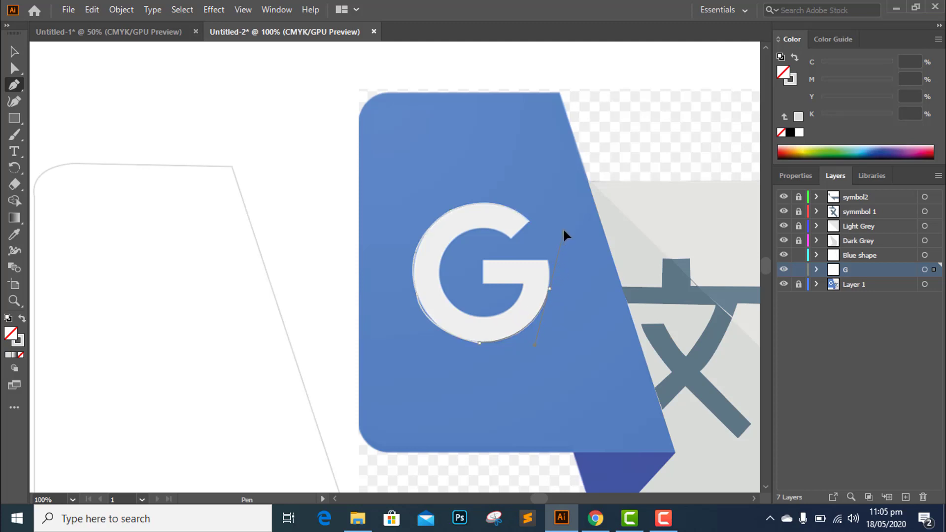
{"action": "left_click_drag", "start_coordinate": [563, 231], "coordinate": [565, 228]}
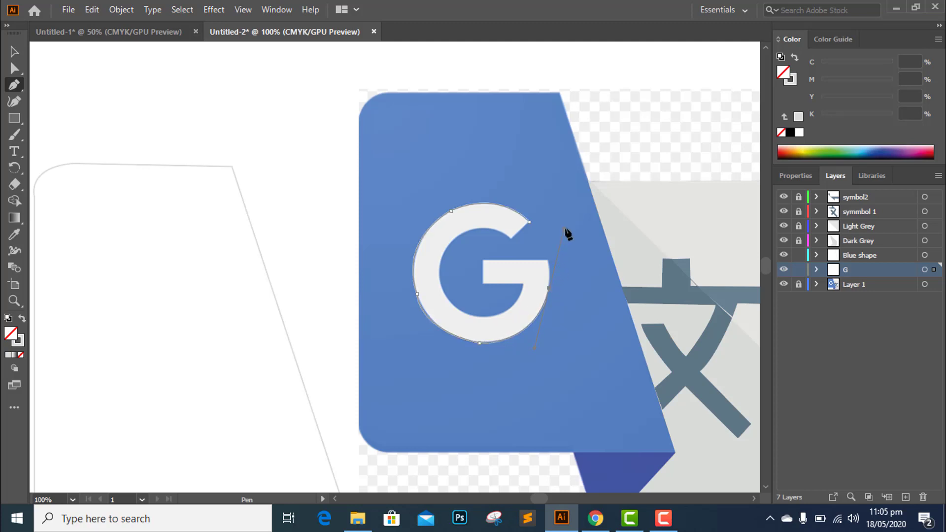
{"action": "left_click", "coordinate": [549, 289]}
{"action": "left_click", "coordinate": [549, 262]}
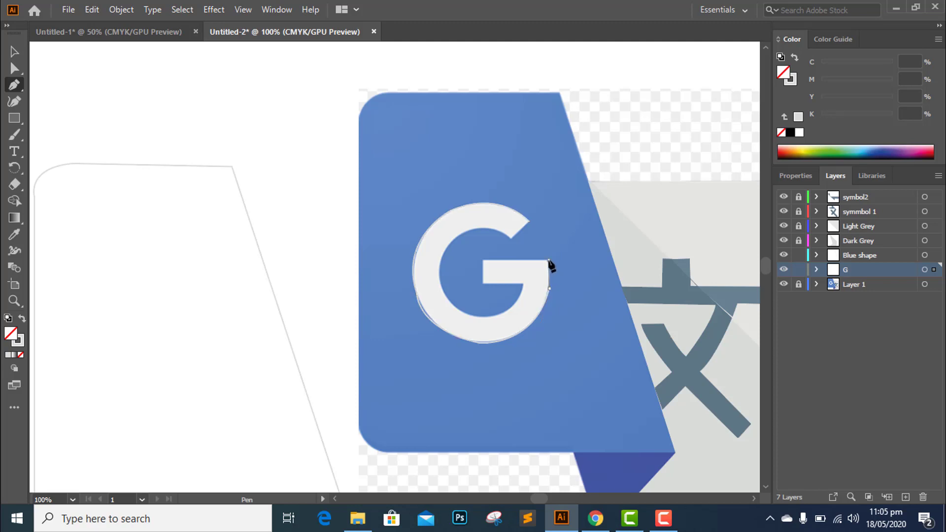
{"action": "left_click", "coordinate": [546, 250], "text": "ctrl"}
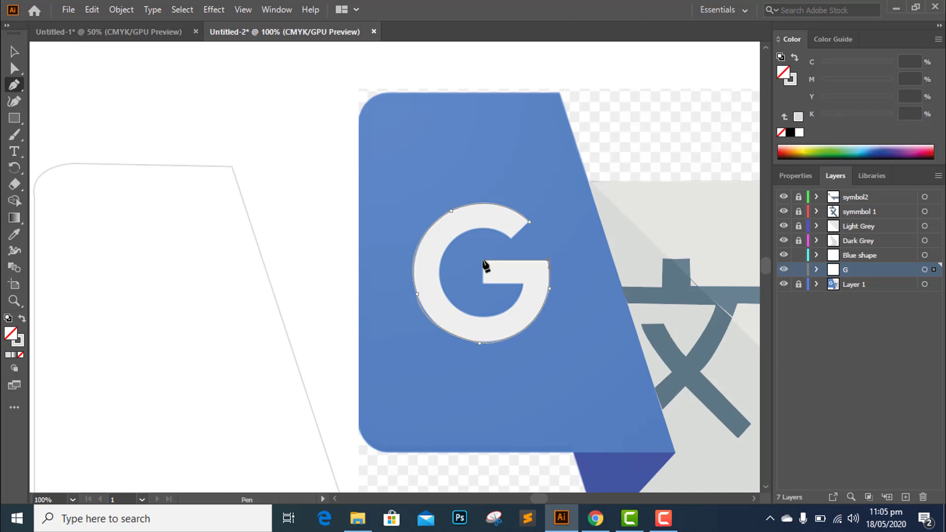
- Trace the crossbar's corners and curve the path along the G's inner bowl
{"action": "left_click", "coordinate": [483, 260]}
{"action": "left_click", "coordinate": [483, 282]}
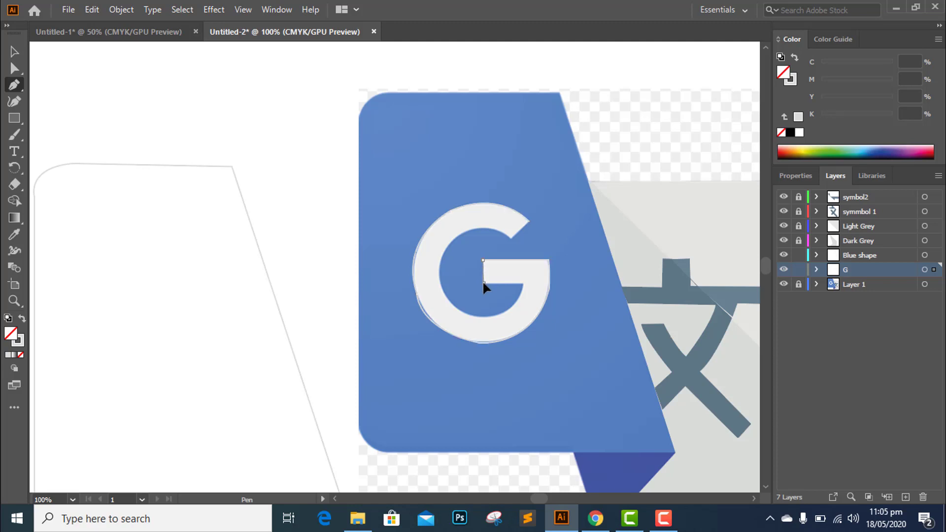
{"action": "left_click", "coordinate": [522, 284]}
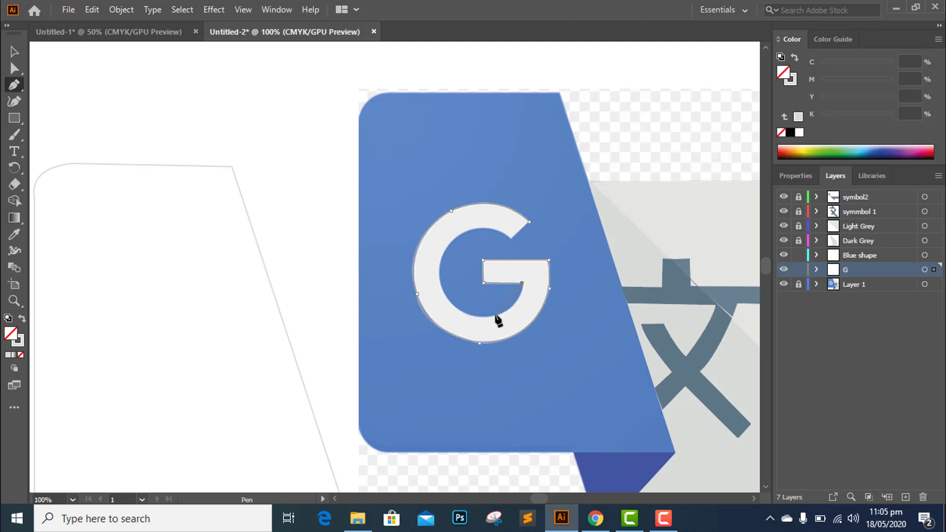
{"action": "left_click_drag", "start_coordinate": [481, 317], "coordinate": [465, 318]}
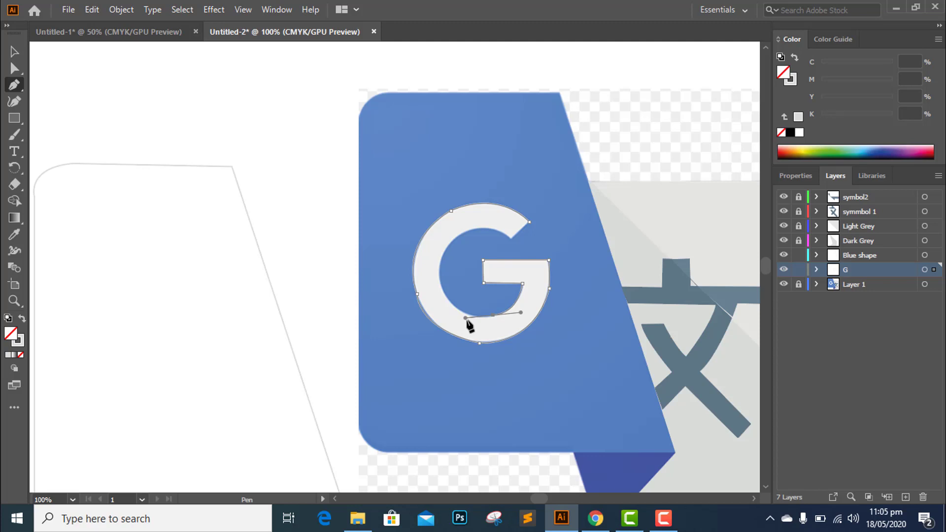
{"action": "left_click", "coordinate": [493, 316]}
{"action": "left_click_drag", "start_coordinate": [441, 283], "coordinate": [431, 236]}
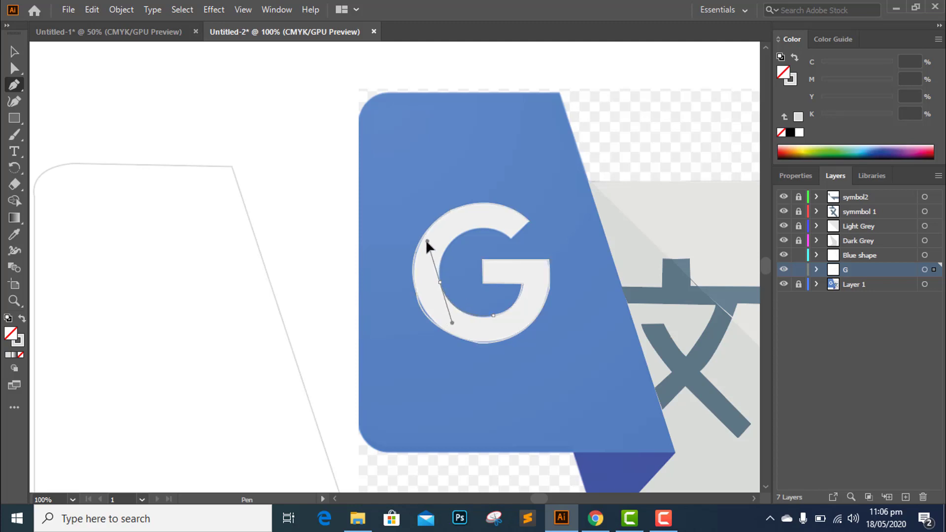
- Add corner and curved anchors along the G's inner left and upper inner curves
{"action": "left_click_drag", "start_coordinate": [426, 239], "coordinate": [428, 241]}
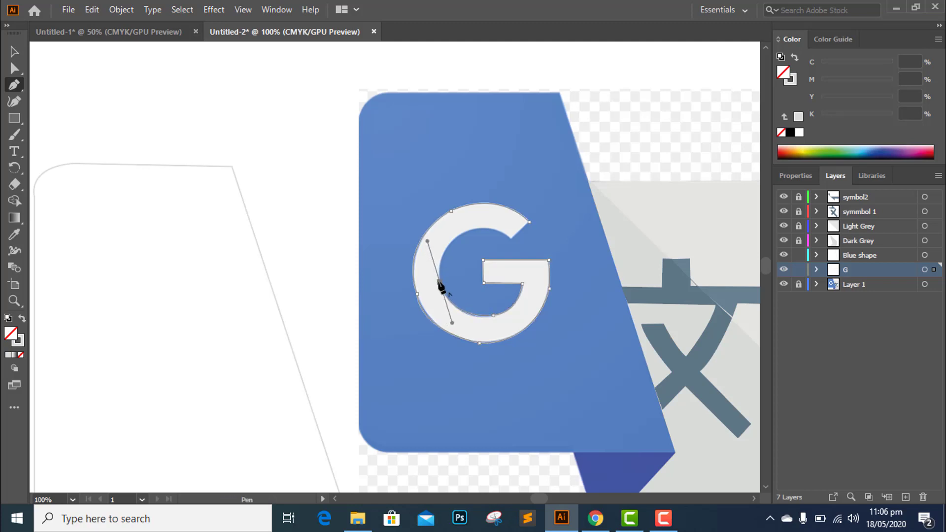
{"action": "key", "text": "alt"}
{"action": "mouse_move", "coordinate": [439, 283]}
{"action": "left_mouse_down"}
{"action": "mouse_move", "coordinate": [469, 233]}
{"action": "mouse_move", "coordinate": [510, 242]}
{"action": "left_mouse_up"}
{"action": "mouse_move", "coordinate": [511, 240]}
{"action": "left_mouse_down"}
{"action": "mouse_move", "coordinate": [581, 269]}
{"action": "mouse_move", "coordinate": [591, 260]}
{"action": "left_mouse_up"}
{"action": "key", "text": "ctrl"}
{"action": "mouse_move", "coordinate": [440, 282]}
{"action": "left_mouse_down"}
{"action": "mouse_move", "coordinate": [450, 248]}
{"action": "mouse_move", "coordinate": [490, 228]}
{"action": "mouse_move", "coordinate": [491, 219]}
{"action": "left_mouse_up"}
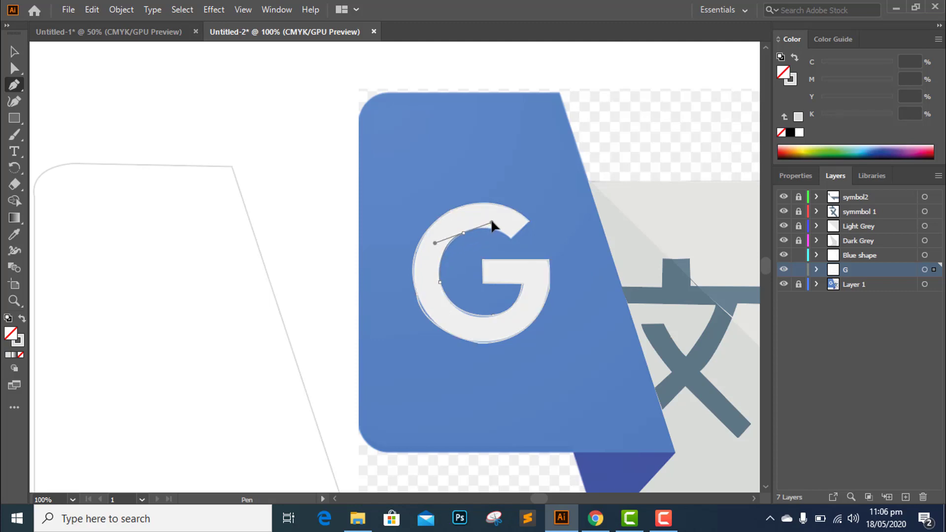
{"action": "left_click", "coordinate": [464, 234]}
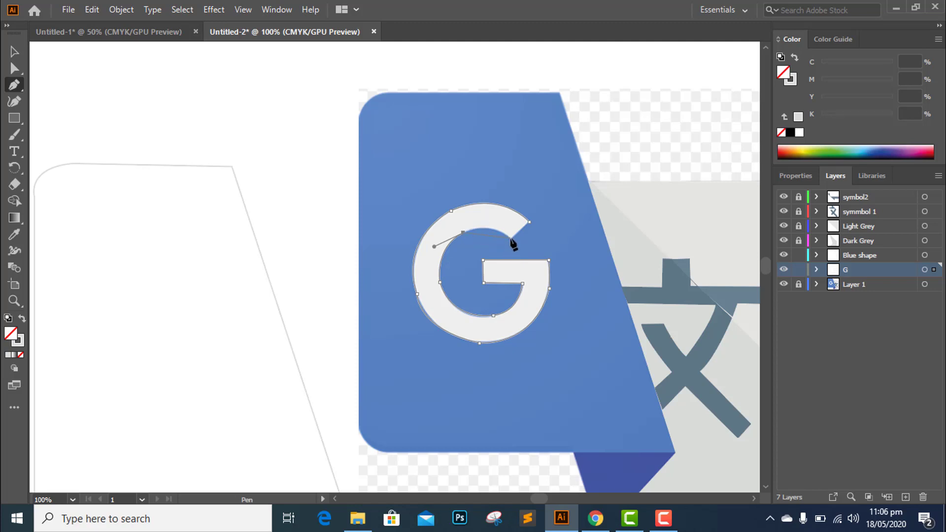
{"action": "left_click_drag", "start_coordinate": [512, 241], "coordinate": [535, 259]}
{"action": "left_click", "coordinate": [513, 240]}
{"action": "left_click", "coordinate": [528, 222]}
{"action": "left_click", "coordinate": [21, 58]}
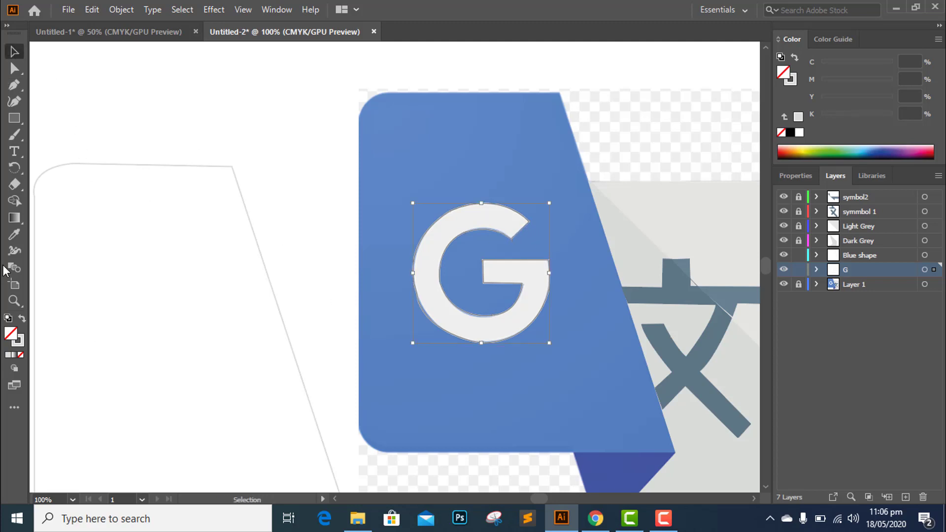
{"action": "left_click", "coordinate": [15, 235]}
{"action": "left_click", "coordinate": [434, 283]}
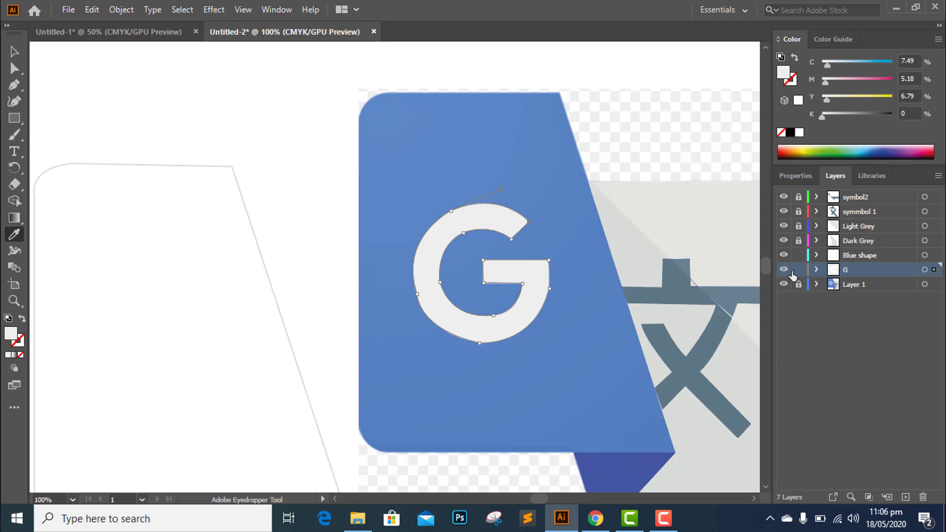
{"action": "left_click", "coordinate": [798, 283]}
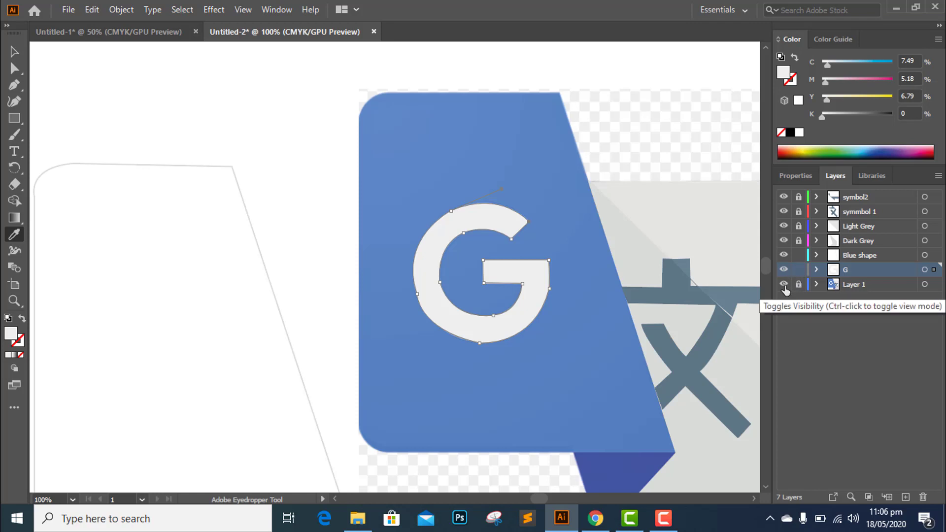
{"action": "left_click", "coordinate": [783, 284]}
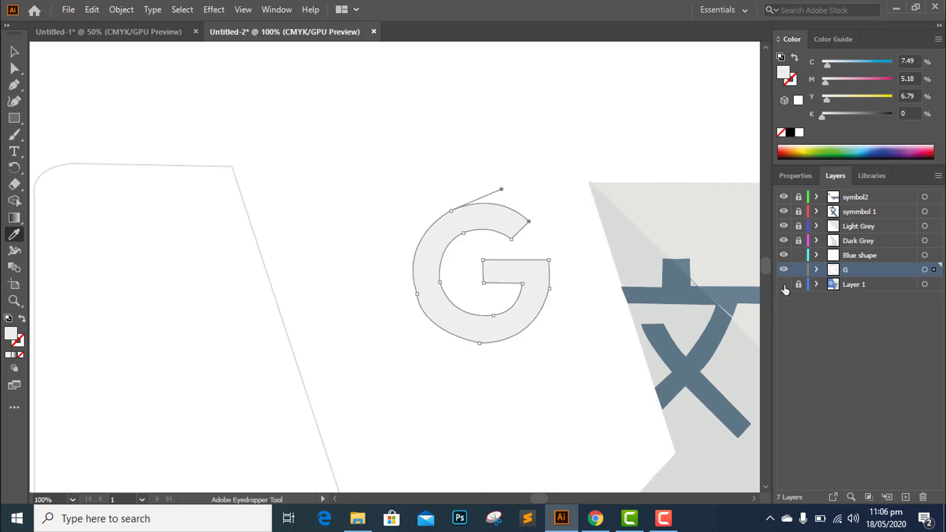
{"action": "key", "text": "v"}
{"action": "left_click", "coordinate": [215, 103]}
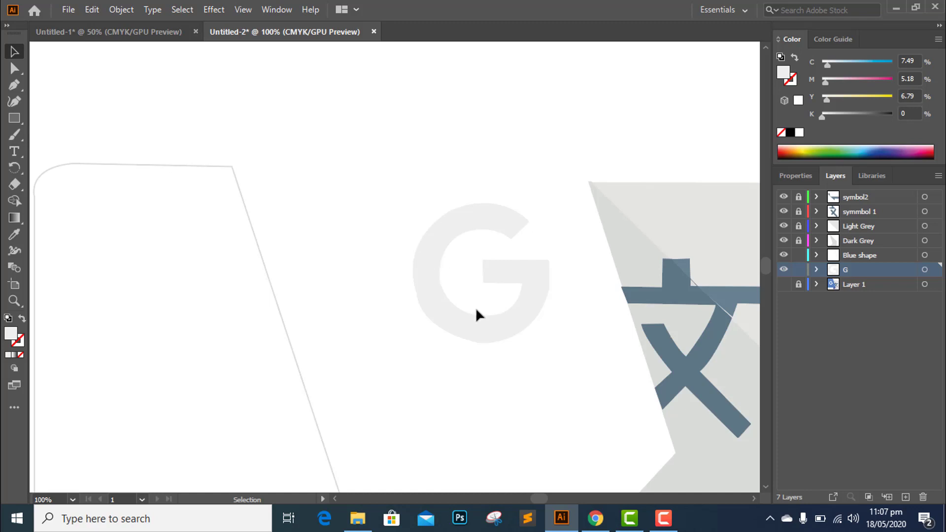
{"action": "left_click", "coordinate": [784, 285]}
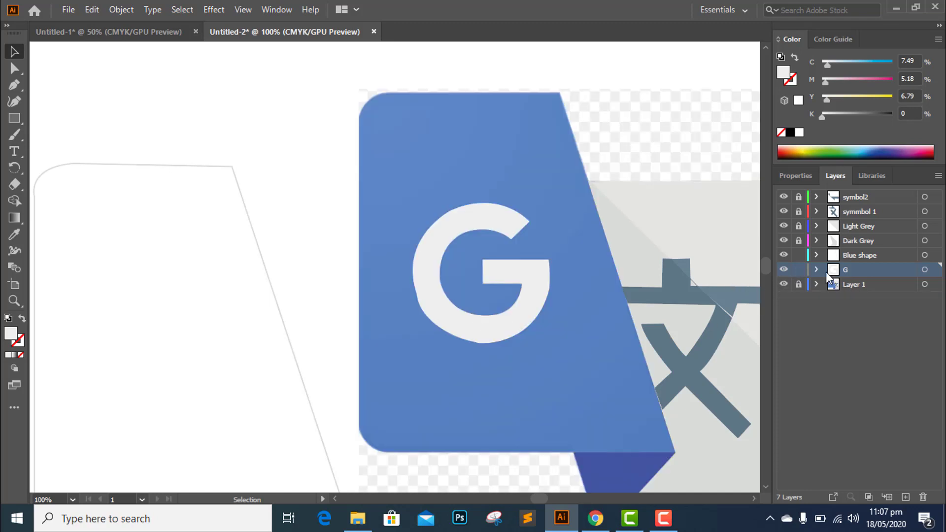
- Move the traced panel outline onto the reference's blue panel and nudge it into alignment
{"action": "left_click", "coordinate": [260, 257]}
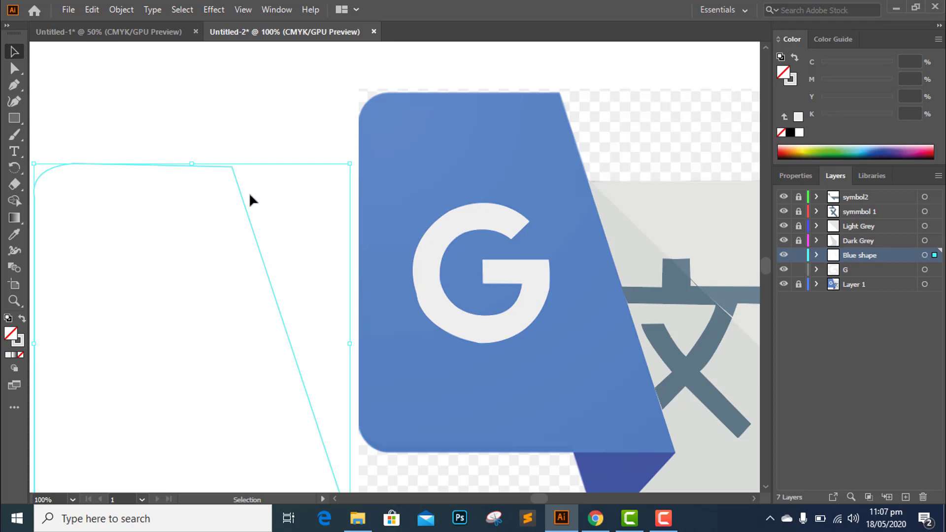
{"action": "left_click_drag", "start_coordinate": [230, 168], "coordinate": [557, 99]}
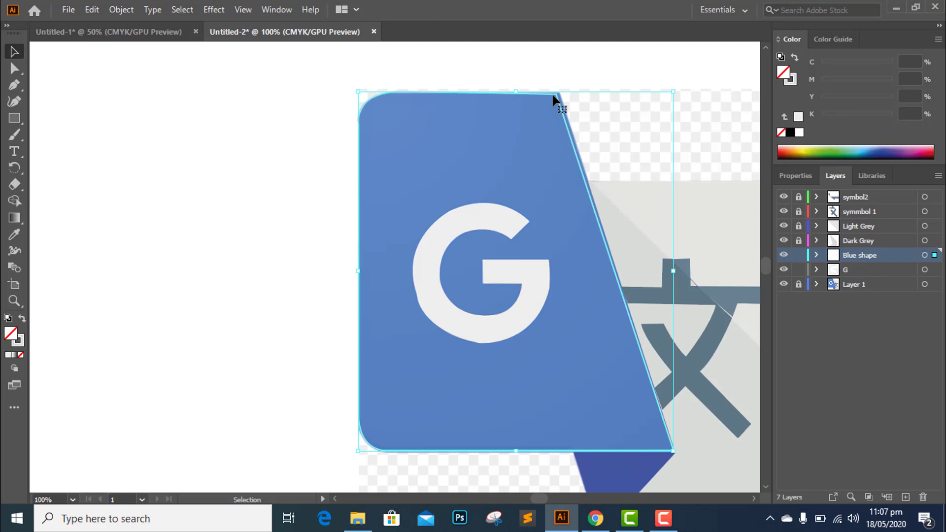
{"action": "key", "text": "Down"}
{"action": "key", "text": "Up"}
{"action": "key", "text": "Right"}
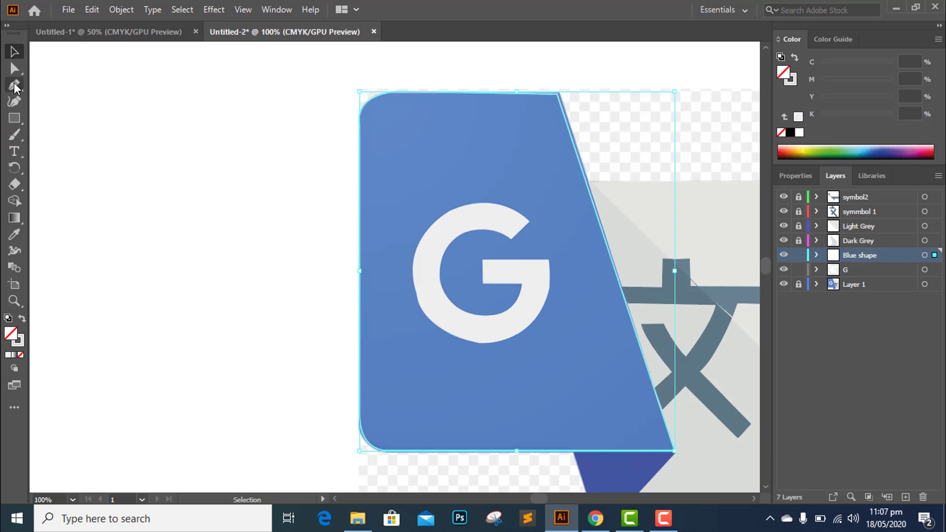
- Fill the panel with the reference's sampled blue and move the Blue shape layer below G
{"action": "left_click", "coordinate": [14, 235]}
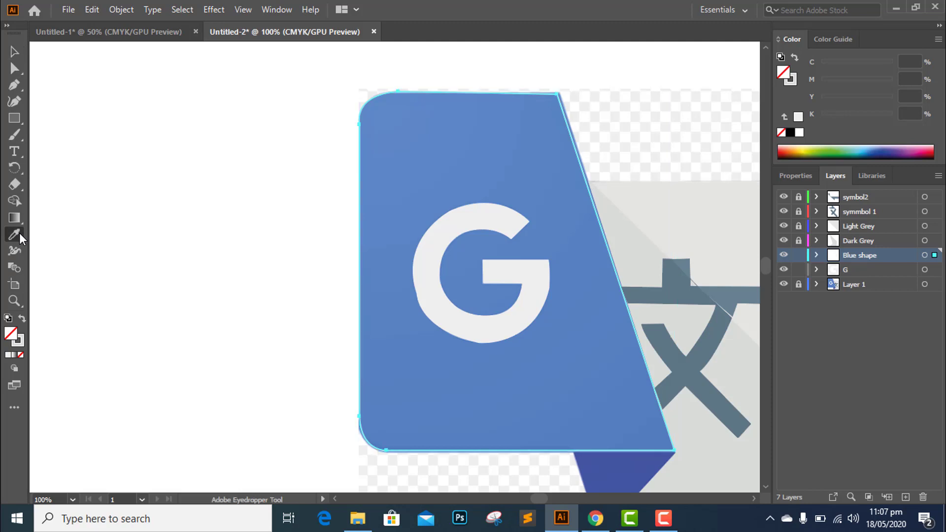
{"action": "left_click", "coordinate": [431, 197]}
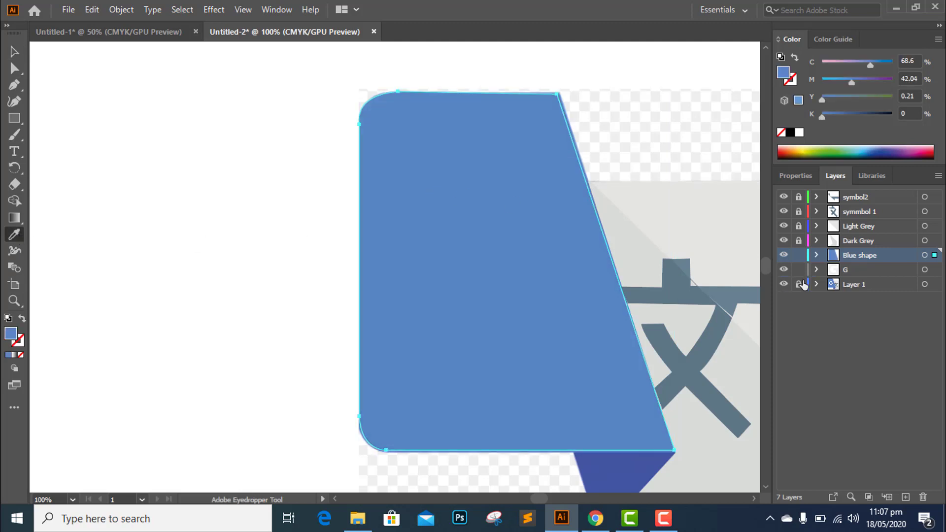
{"action": "left_click_drag", "start_coordinate": [878, 254], "coordinate": [880, 276]}
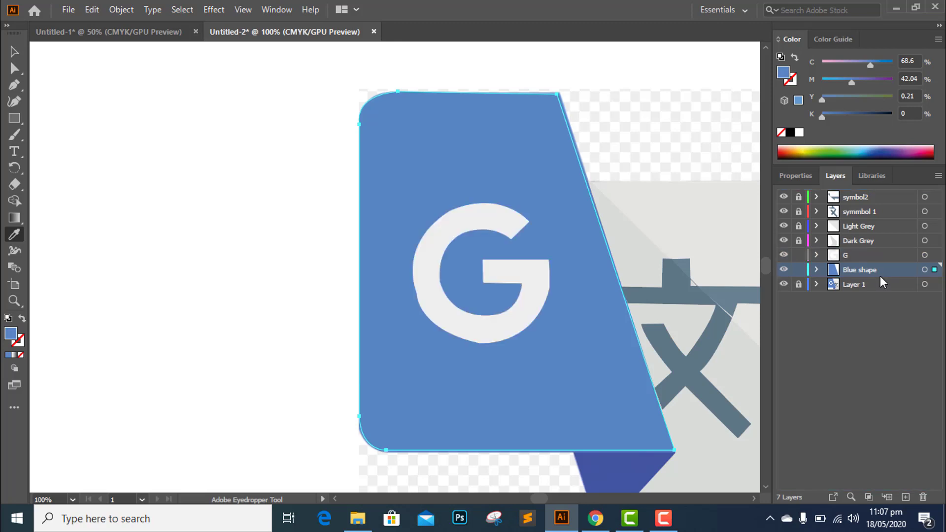
{"action": "left_click", "coordinate": [15, 52]}
- Compare the tracing by toggling the reference, then lock Blue shape and G and select Layer 1
{"action": "scroll", "coordinate": [177, 163], "scroll_direction": "down", "scroll_amount": 1}
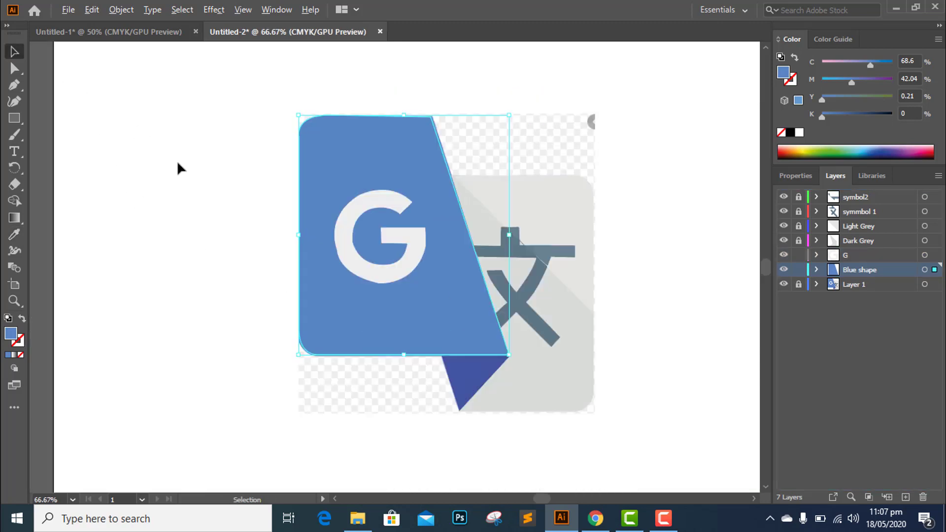
{"action": "left_click", "coordinate": [685, 384]}
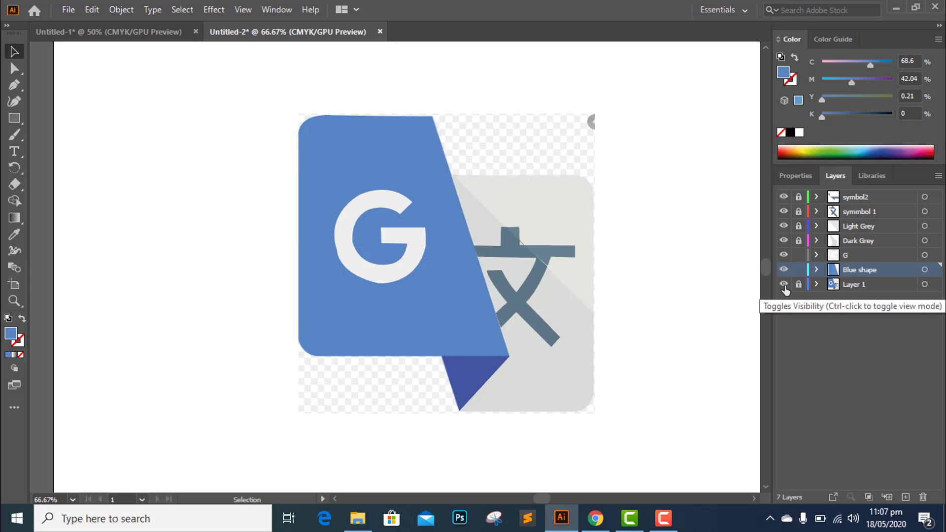
{"action": "left_click", "coordinate": [783, 284]}
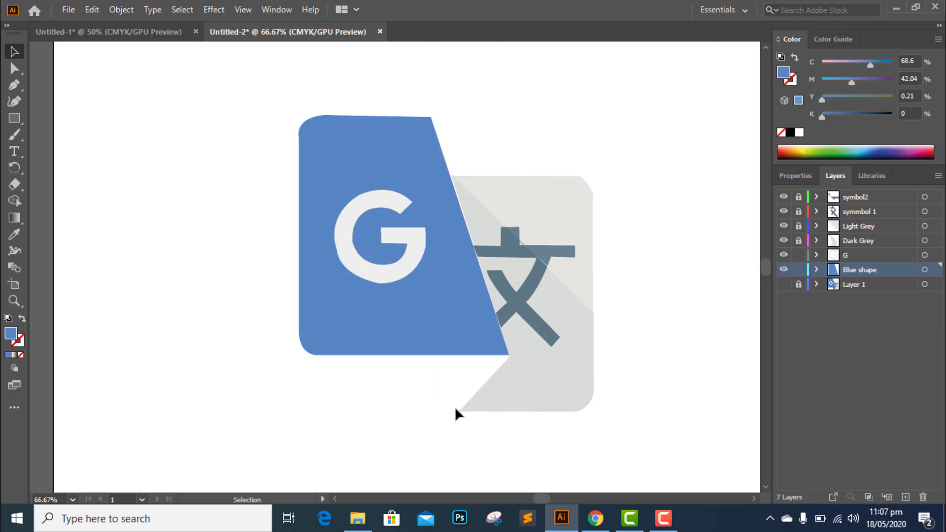
{"action": "left_click", "coordinate": [784, 284]}
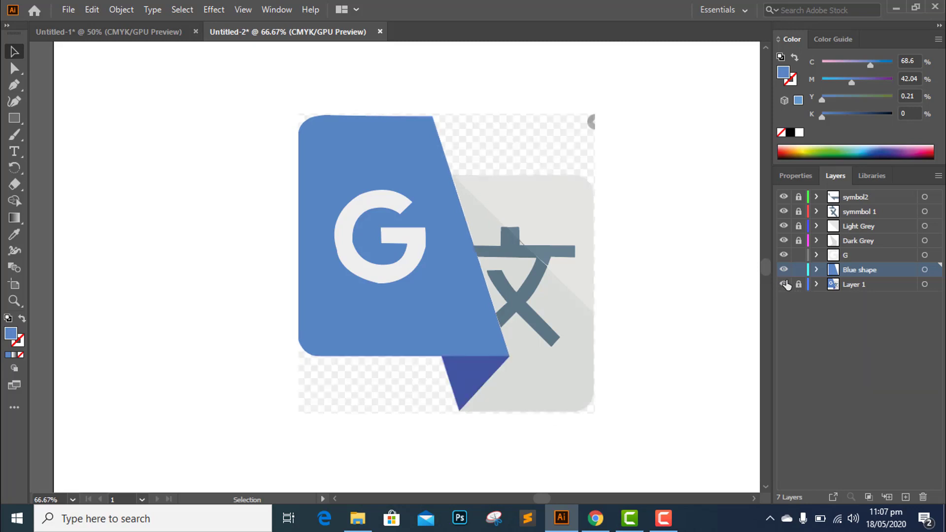
{"action": "left_click", "coordinate": [799, 270]}
{"action": "left_click", "coordinate": [799, 254]}
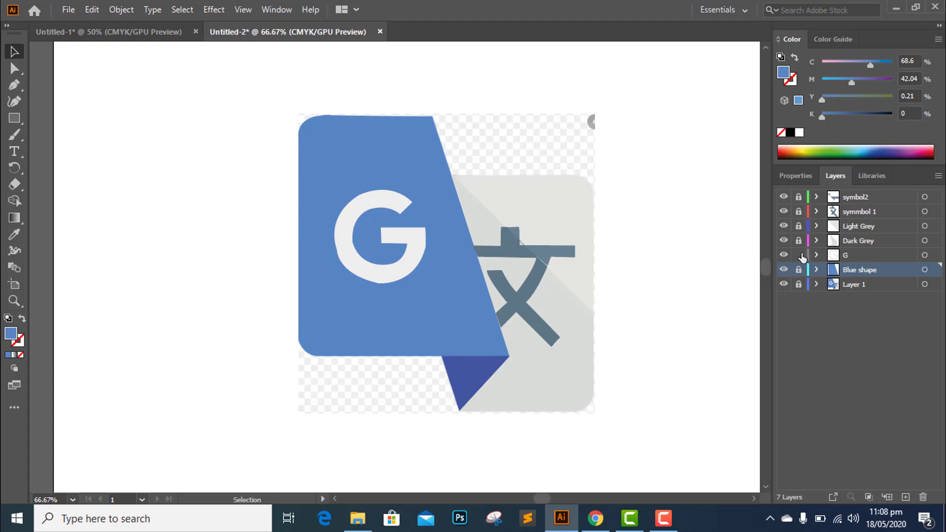
{"action": "left_click", "coordinate": [849, 285]}
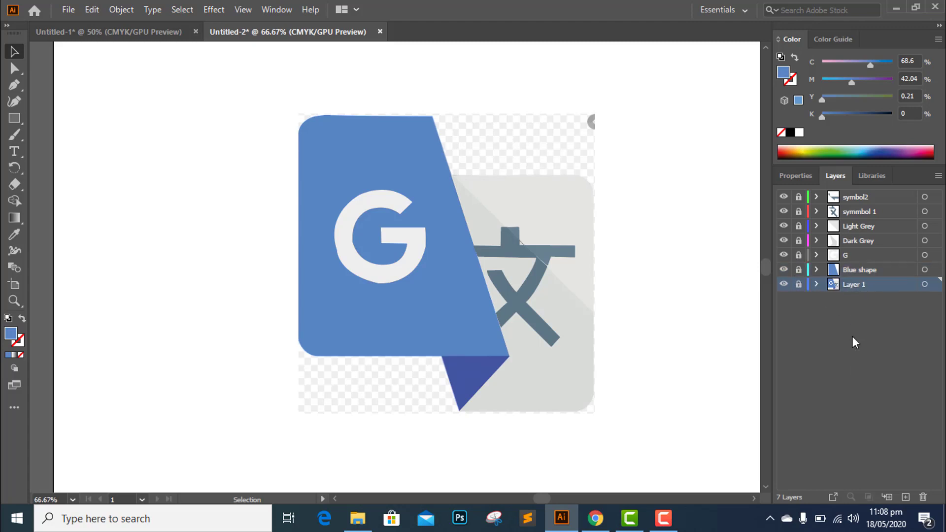
- Add a new layer named 'triangle'
{"action": "left_click", "coordinate": [906, 498]}
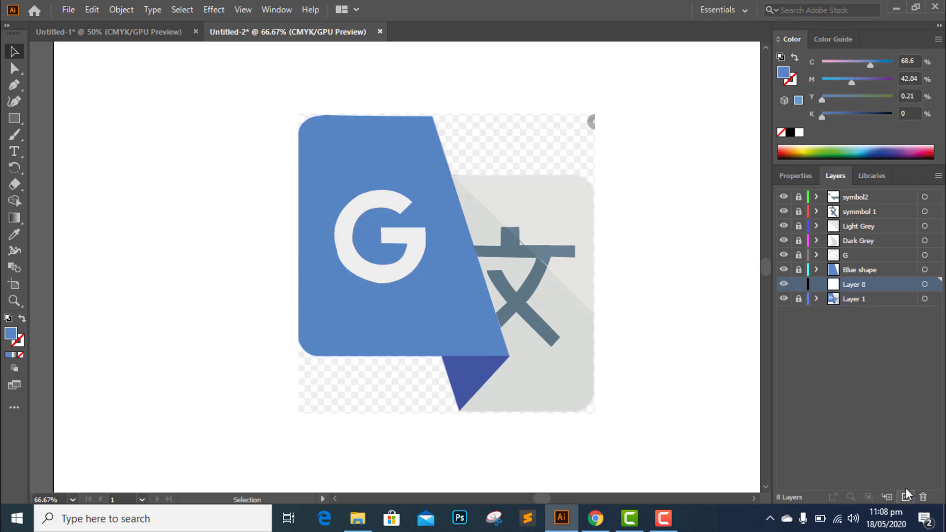
{"action": "double_click", "coordinate": [862, 283]}
{"action": "type", "text": "tr"}
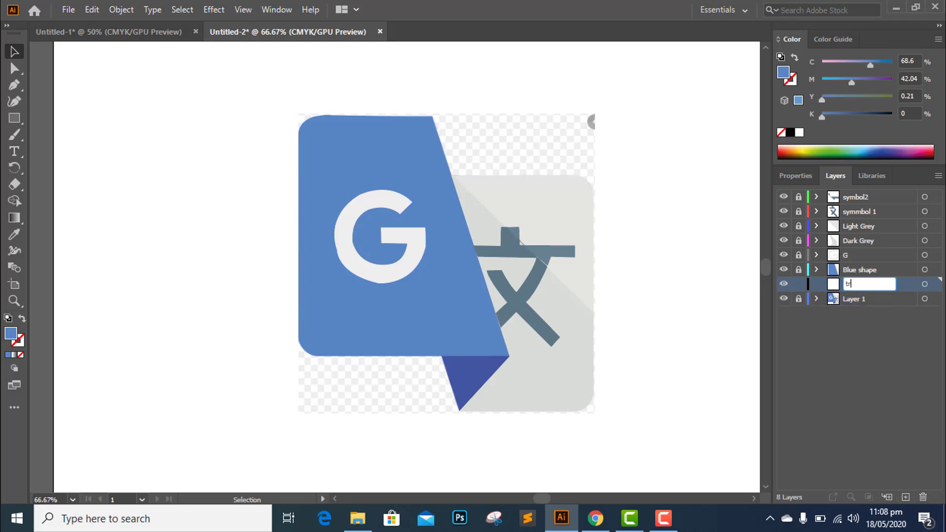
{"action": "type", "text": "igal"}
{"action": "key", "text": "BackSpace"}
{"action": "key", "text": "BackSpace"}
{"action": "key", "text": "BackSpace"}
{"action": "type", "text": "angle"}
{"action": "left_click", "coordinate": [866, 413]}
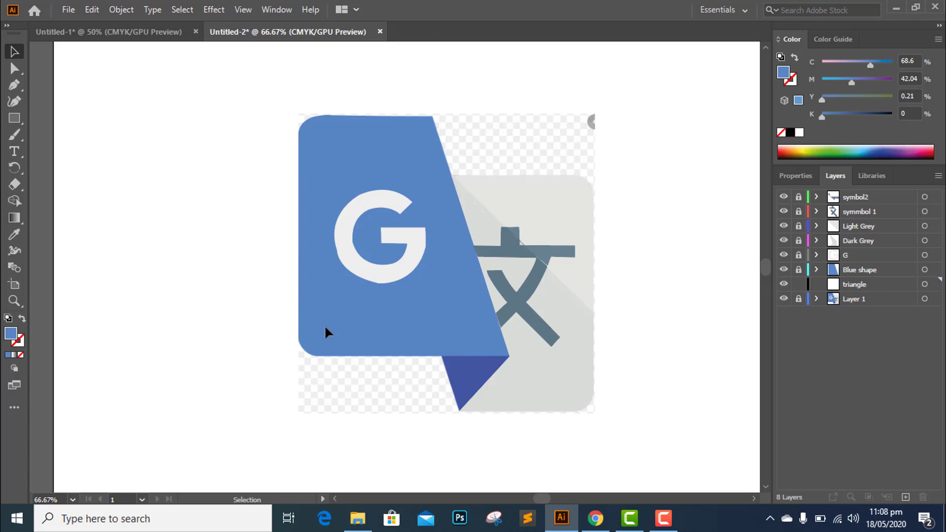
- Trace a closed three-point triangle path with the Pen tool and swap its fill and stroke
{"action": "left_click", "coordinate": [15, 85]}
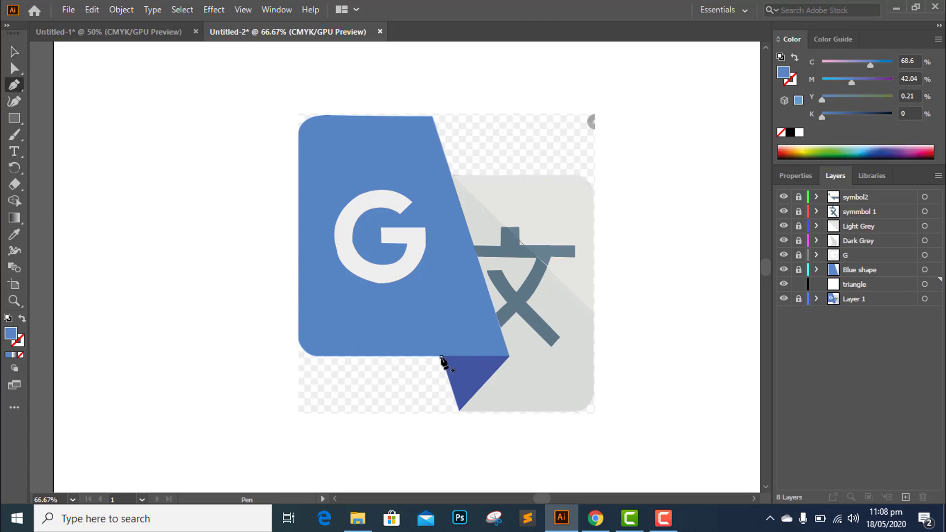
{"action": "left_click", "coordinate": [441, 356]}
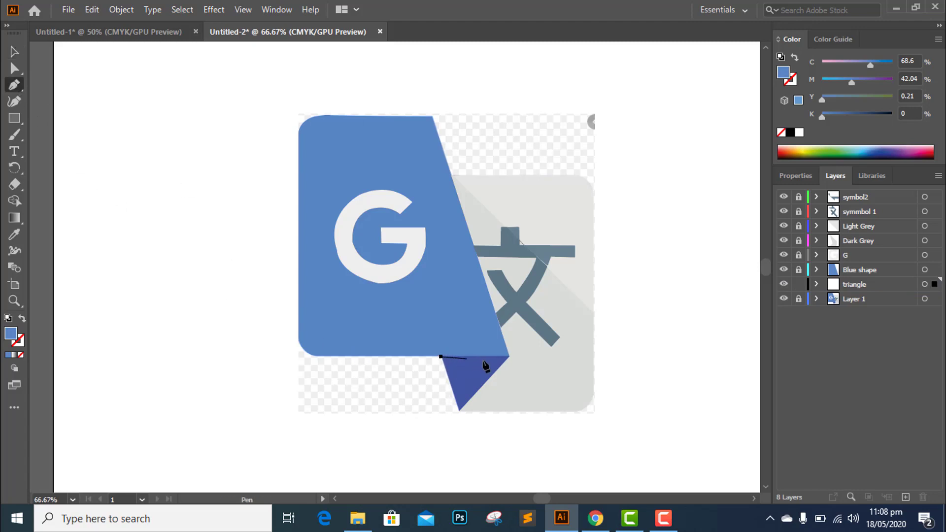
{"action": "left_click", "coordinate": [508, 357]}
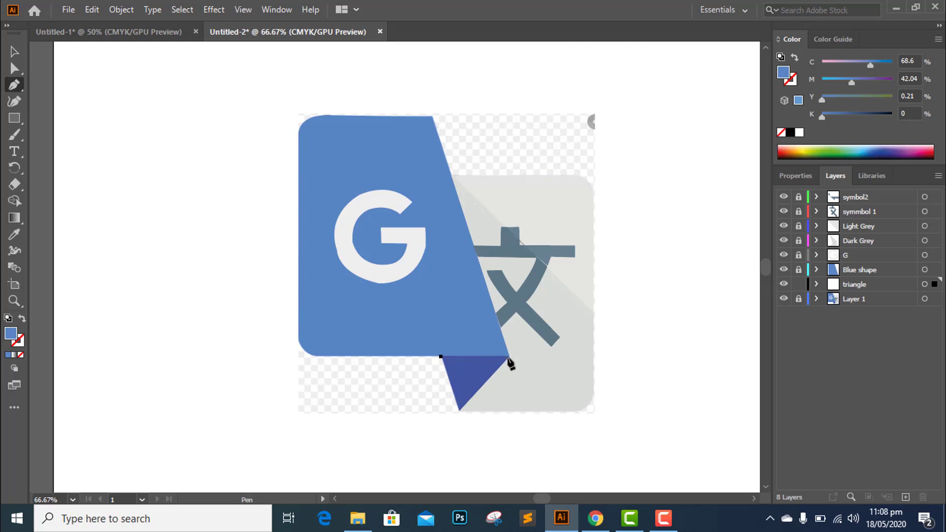
{"action": "left_click", "coordinate": [460, 411]}
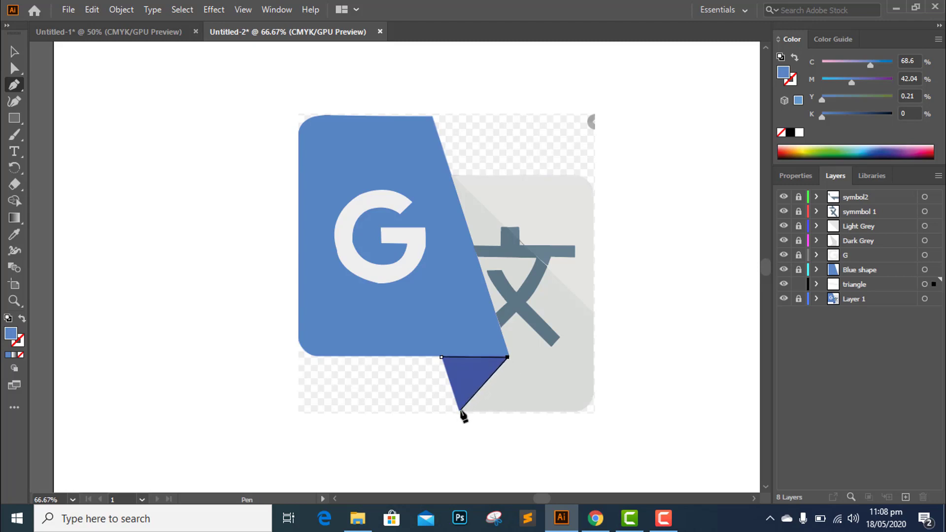
{"action": "left_click", "coordinate": [441, 357]}
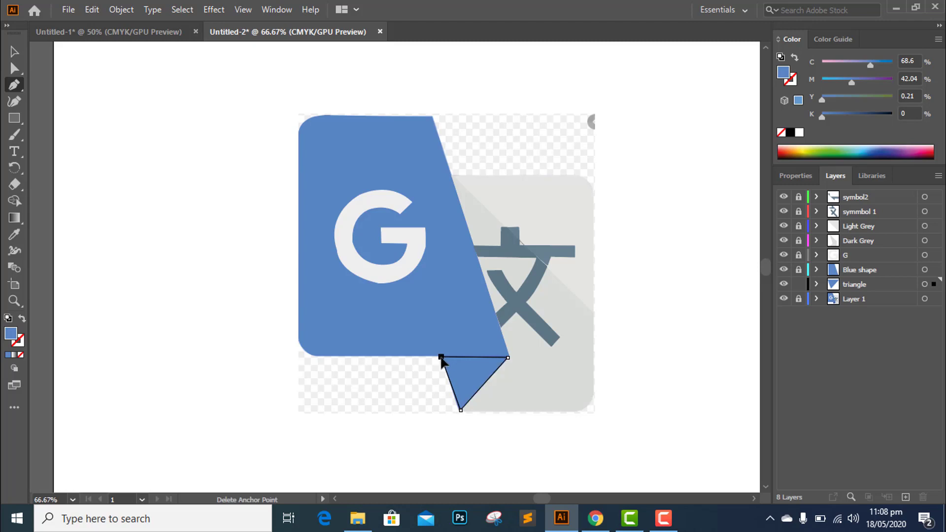
{"action": "left_click", "coordinate": [22, 319]}
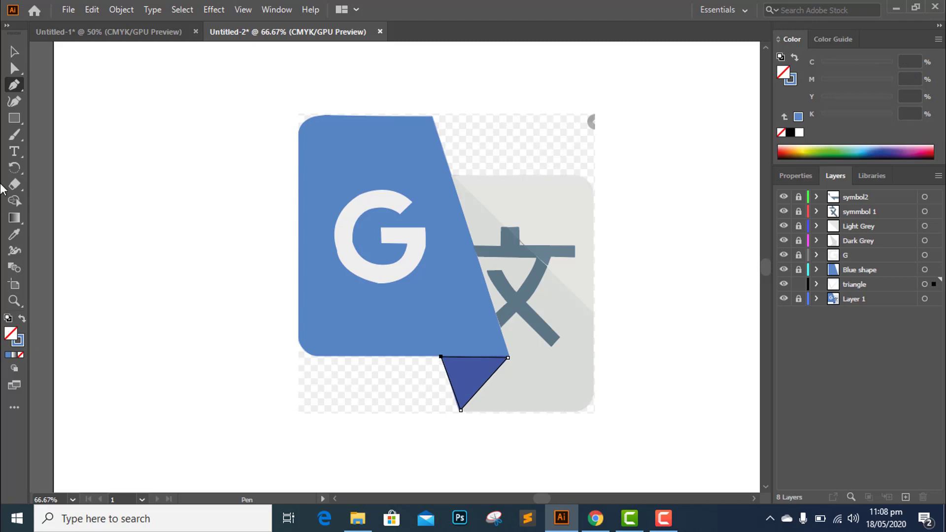
{"action": "left_click", "coordinate": [14, 51]}
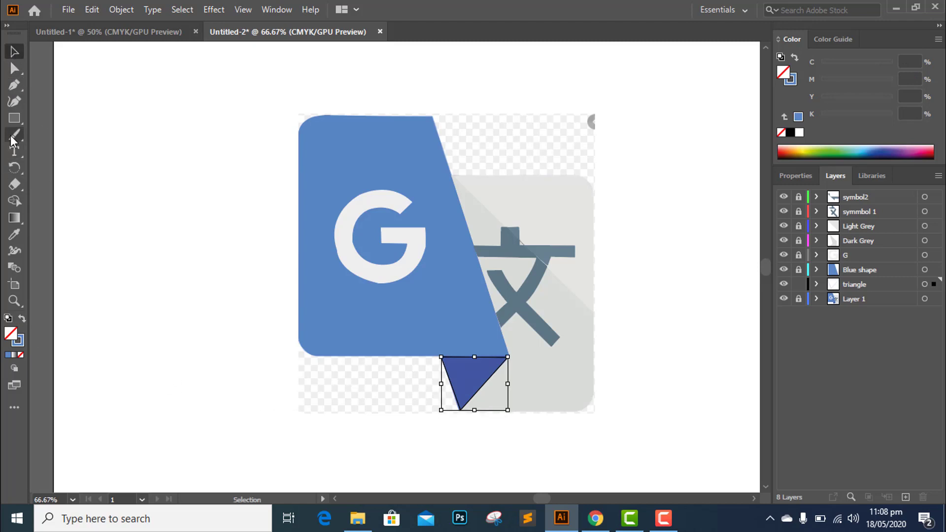
- Fill the triangle with the reference's dark blue using the Eyedropper, then deselect it
{"action": "left_click", "coordinate": [14, 235]}
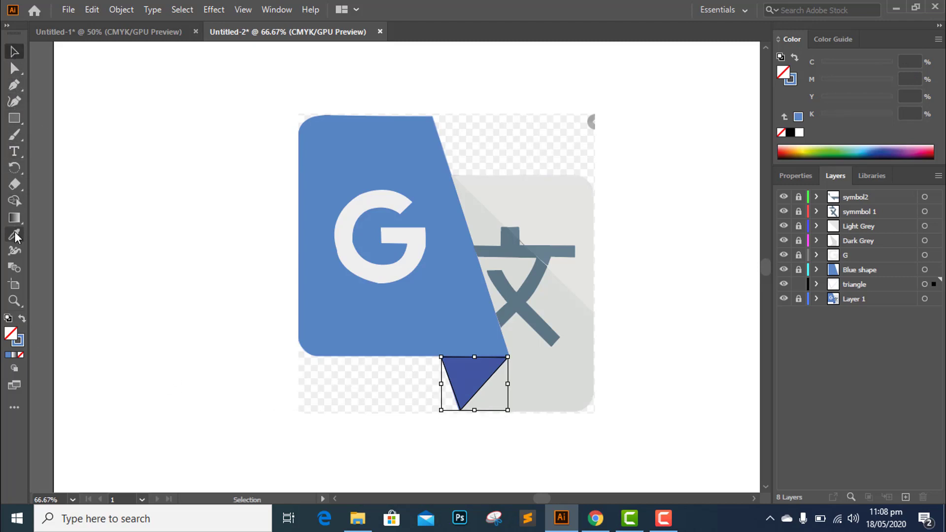
{"action": "left_click", "coordinate": [476, 379]}
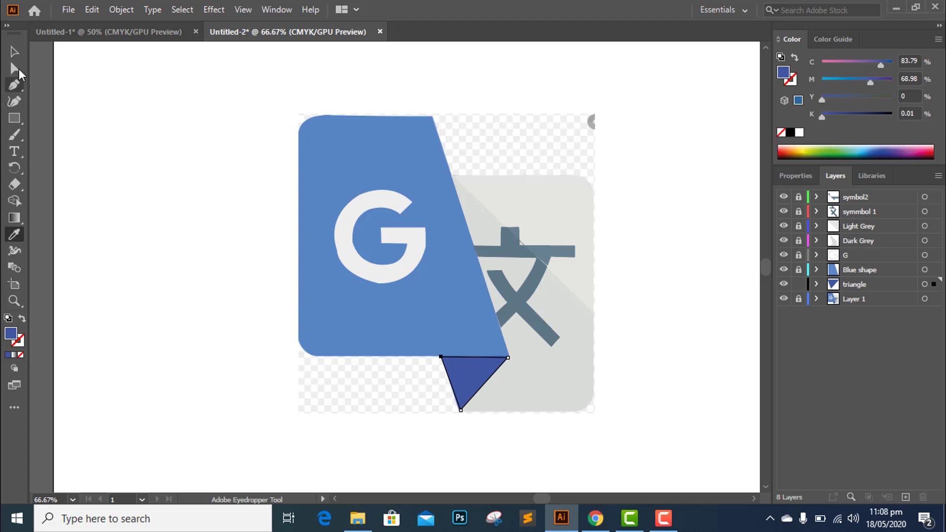
{"action": "left_click", "coordinate": [14, 51]}
{"action": "left_click", "coordinate": [638, 429]}
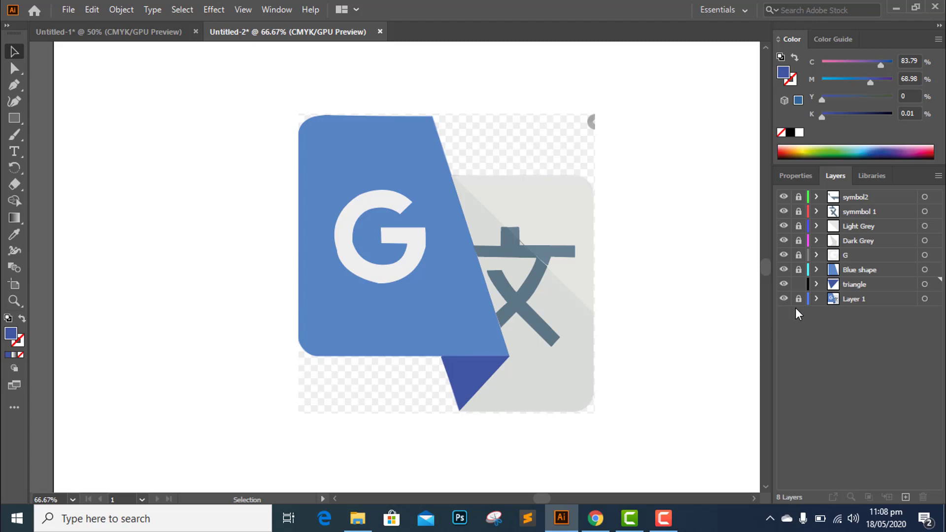
- Hide the Layer 1 reference bitmap to show only the traced vector logo
{"action": "left_click", "coordinate": [784, 299]}
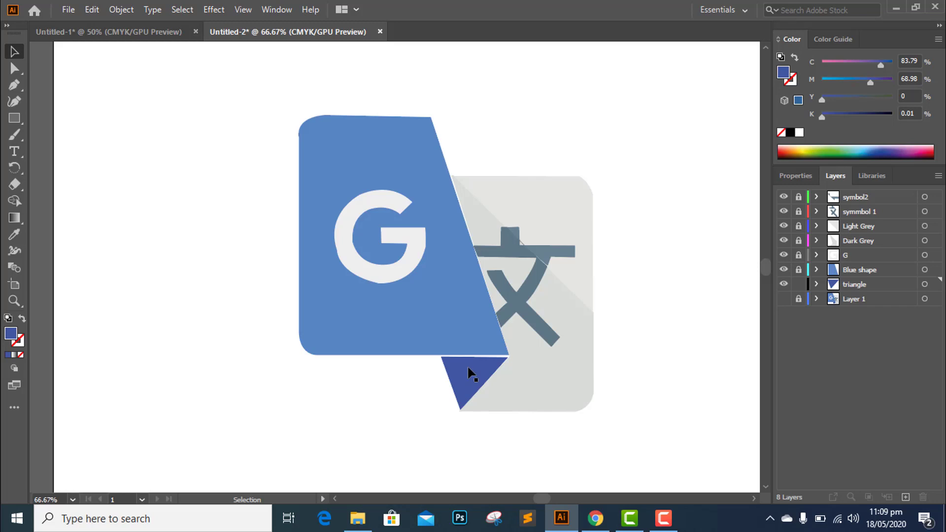
- Open the Camtasia Recorder controls from the taskbar to stop the capture
{"action": "left_click", "coordinate": [663, 519]}
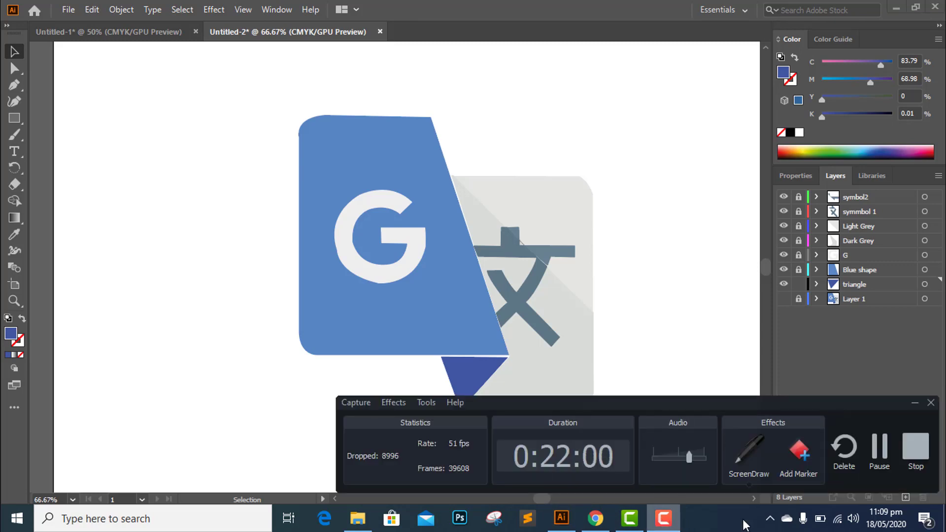